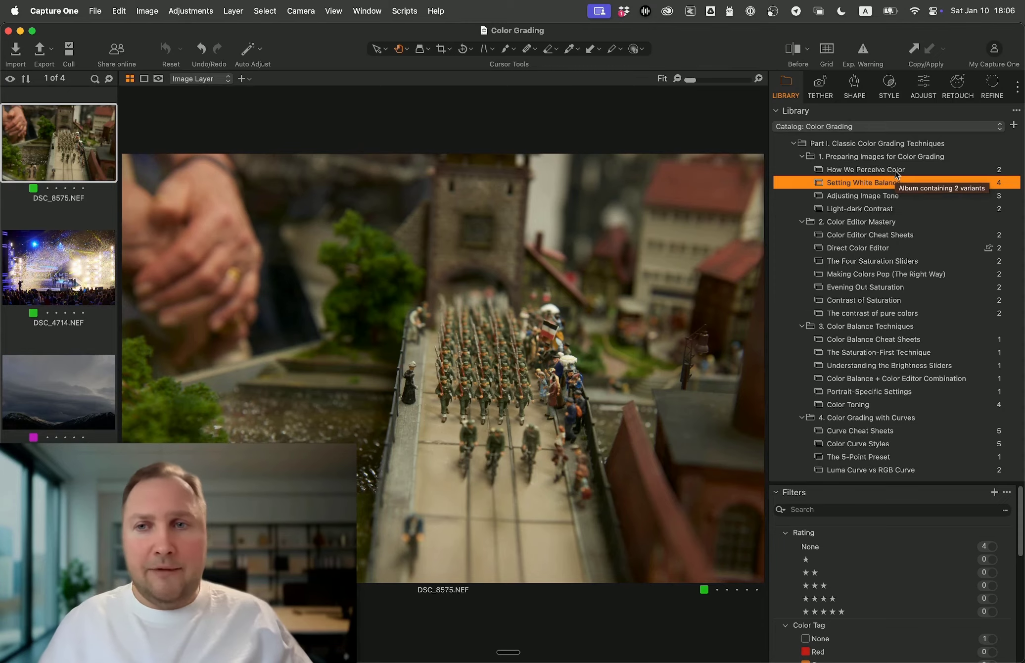
# - Open the How We Perceive Color album and show the Advanced mode of the Color Editor for the sunset meadow photo
pyautogui.click(896, 170)
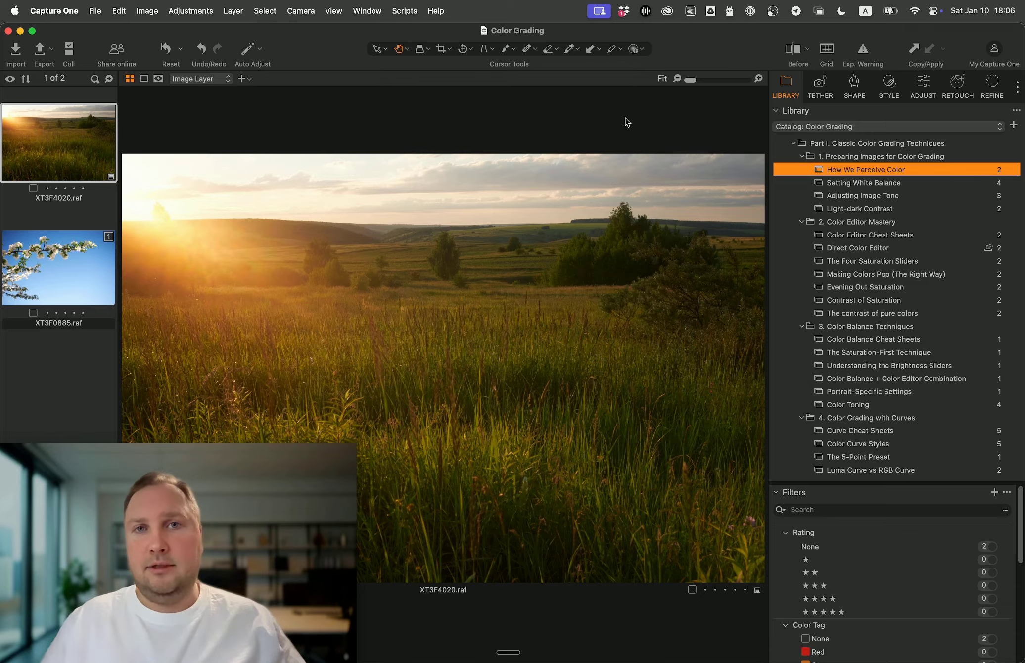
pyautogui.click(931, 90)
pyautogui.scroll(-2, 864, 469)
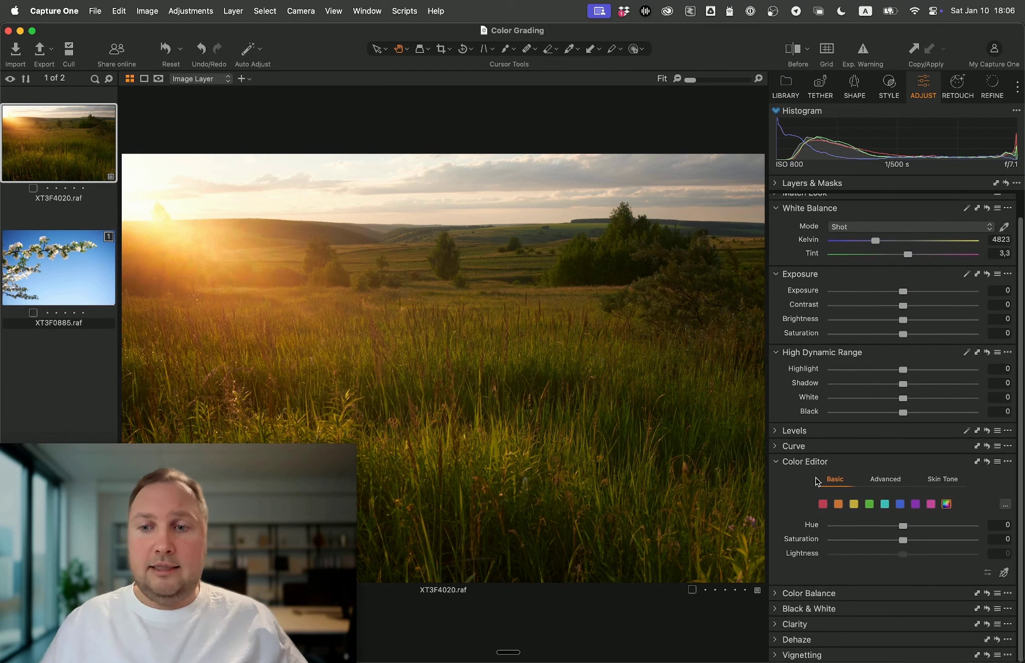
pyautogui.click(880, 479)
pyautogui.scroll(-10, 879, 481)
pyautogui.scroll(-3, 879, 481)
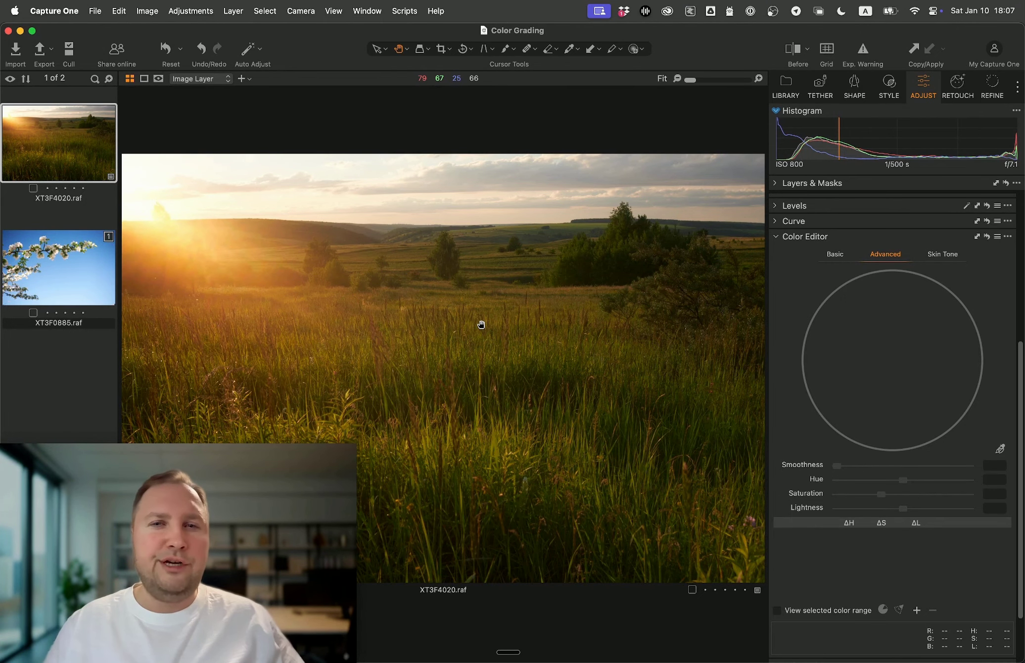
# - Examine close up the sunlit haze, the foreground grass and the trees under the clouds in the meadow photo
pyautogui.doubleClick(229, 286)
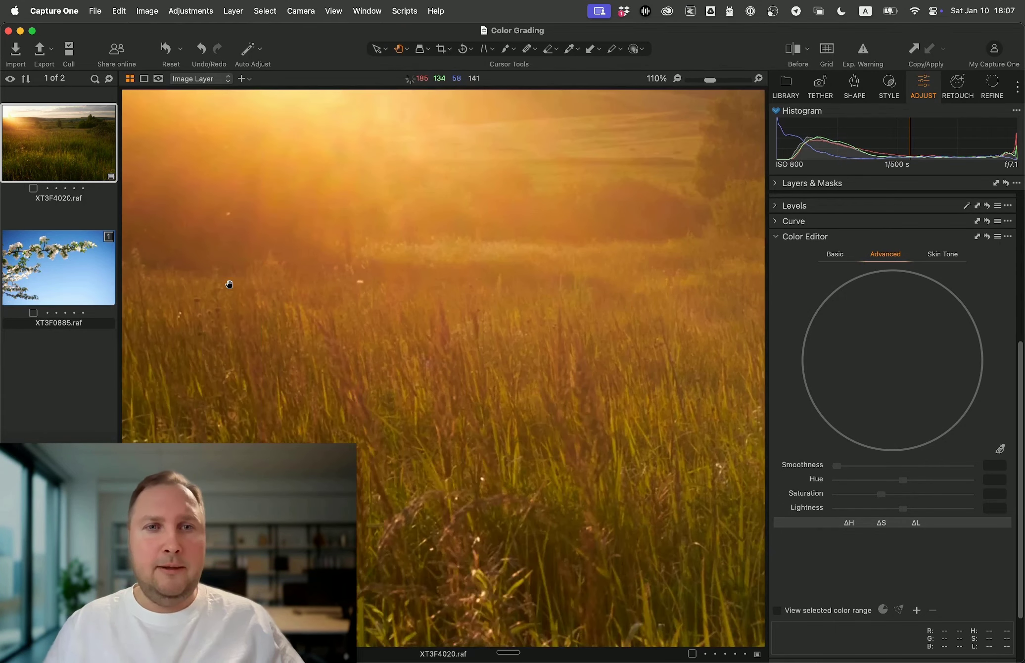
pyautogui.moveTo(229, 285); pyautogui.dragTo(366, 325)
pyautogui.scroll(3, 387, 331)
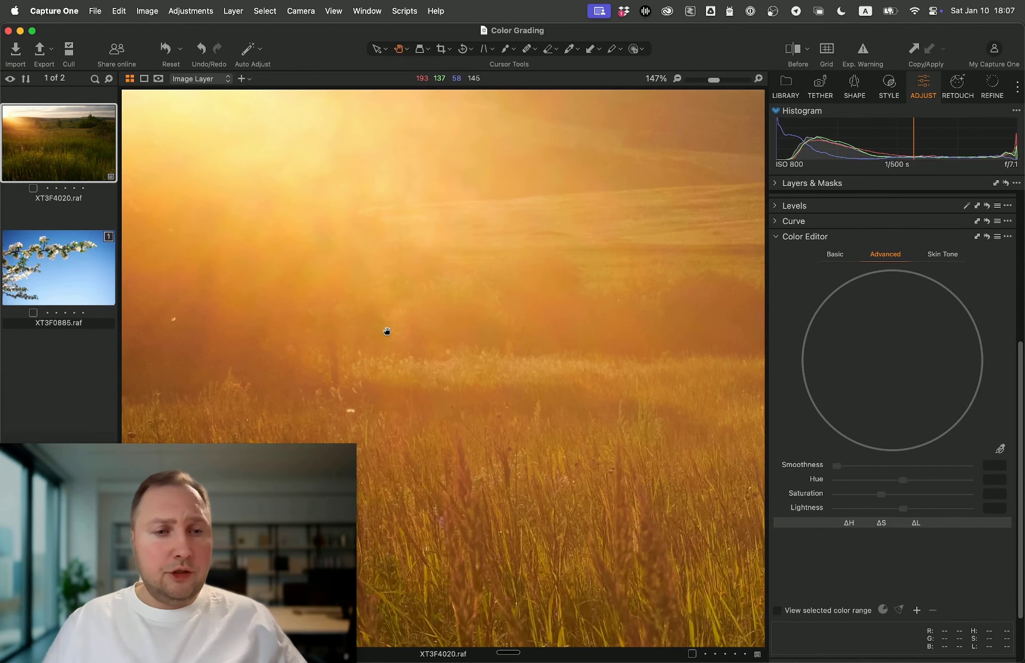
pyautogui.scroll(-5, 387, 331)
pyautogui.scroll(3, 578, 429)
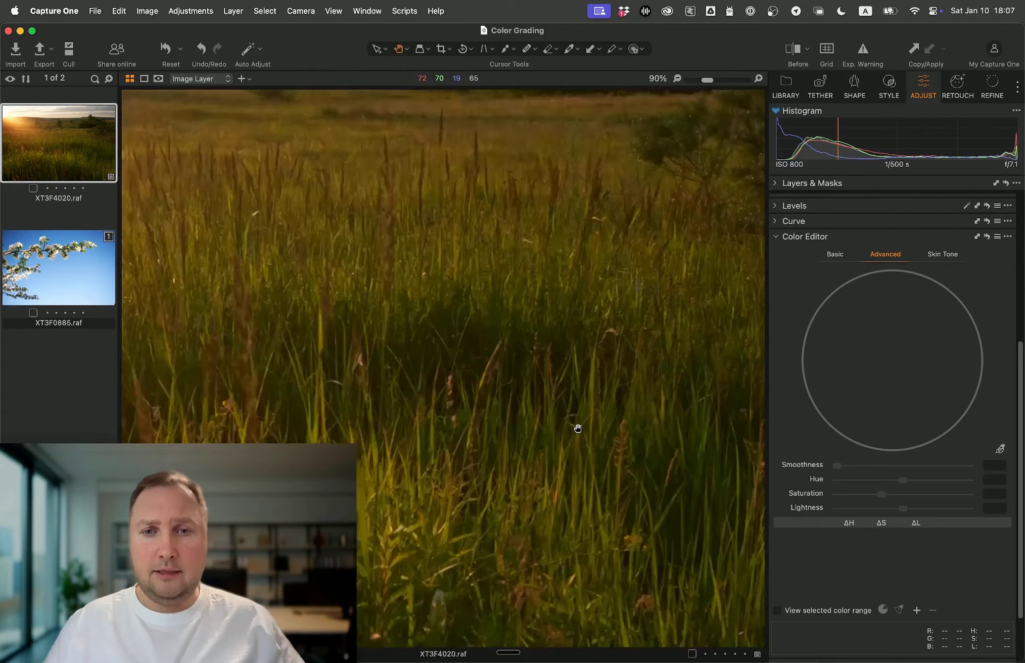
pyautogui.scroll(2, 578, 429)
pyautogui.scroll(-5, 578, 429)
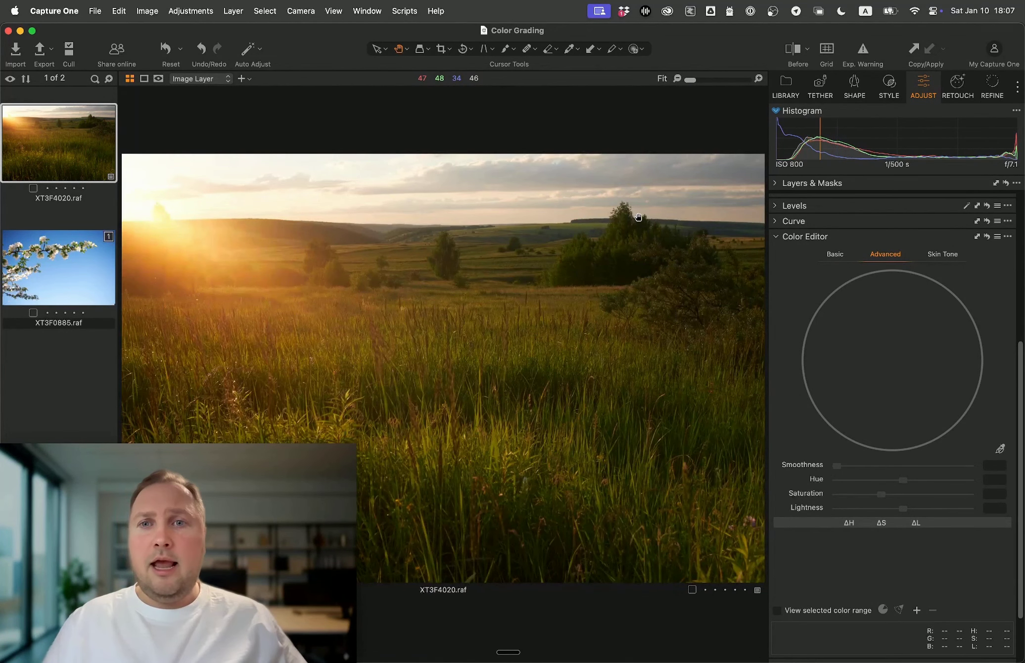
pyautogui.scroll(3, 638, 218)
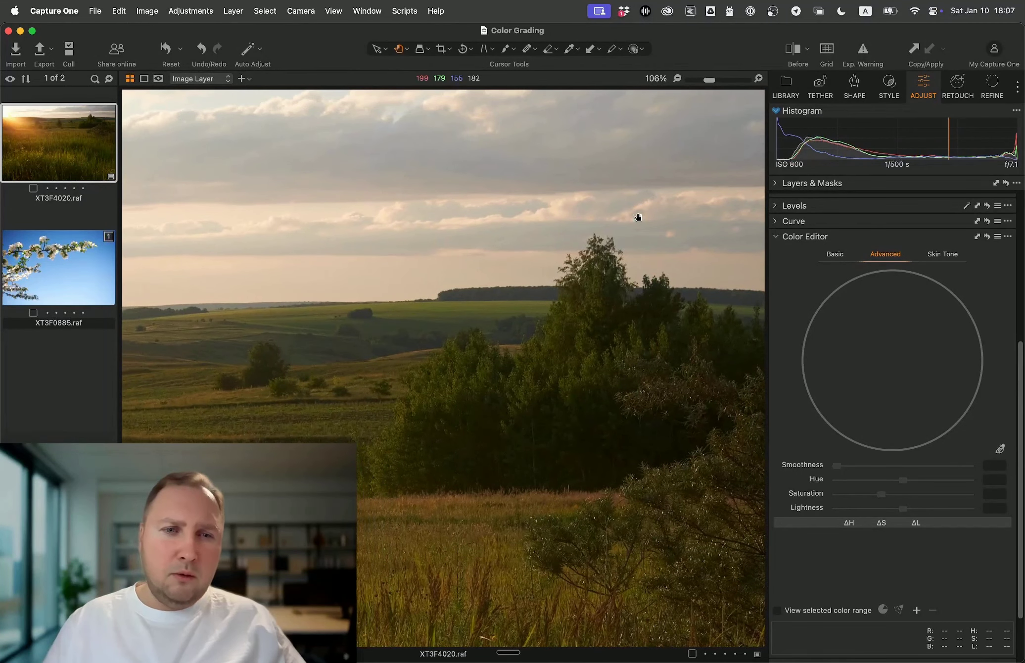
pyautogui.scroll(-3, 598, 223)
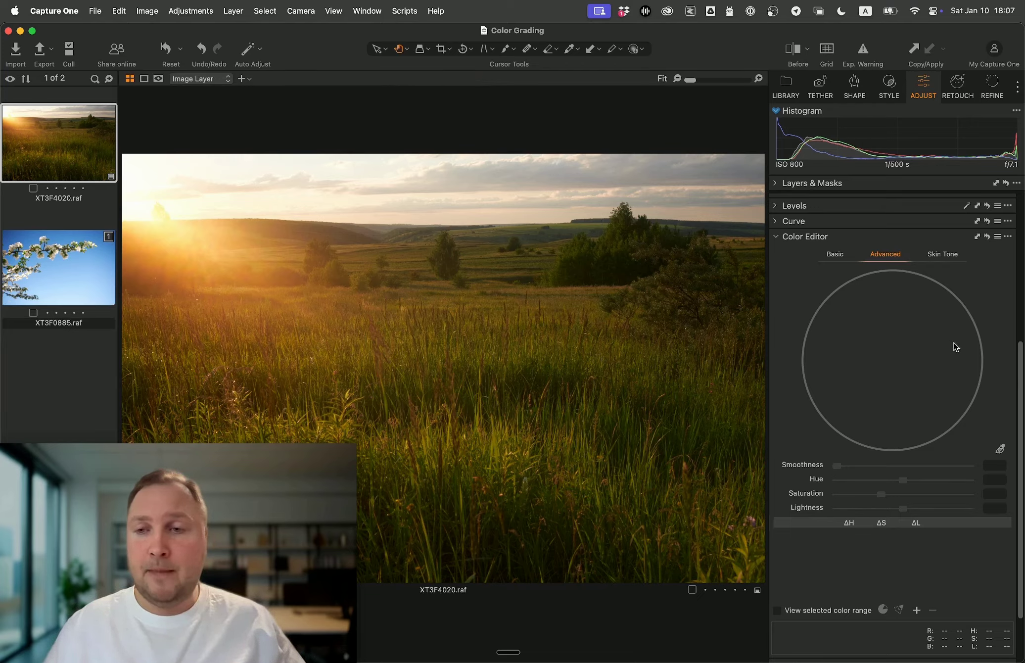
# - Sample the foreground grass color as an Advanced Color Editor range and extend its saturation down to the wheel's center
pyautogui.click(1001, 448)
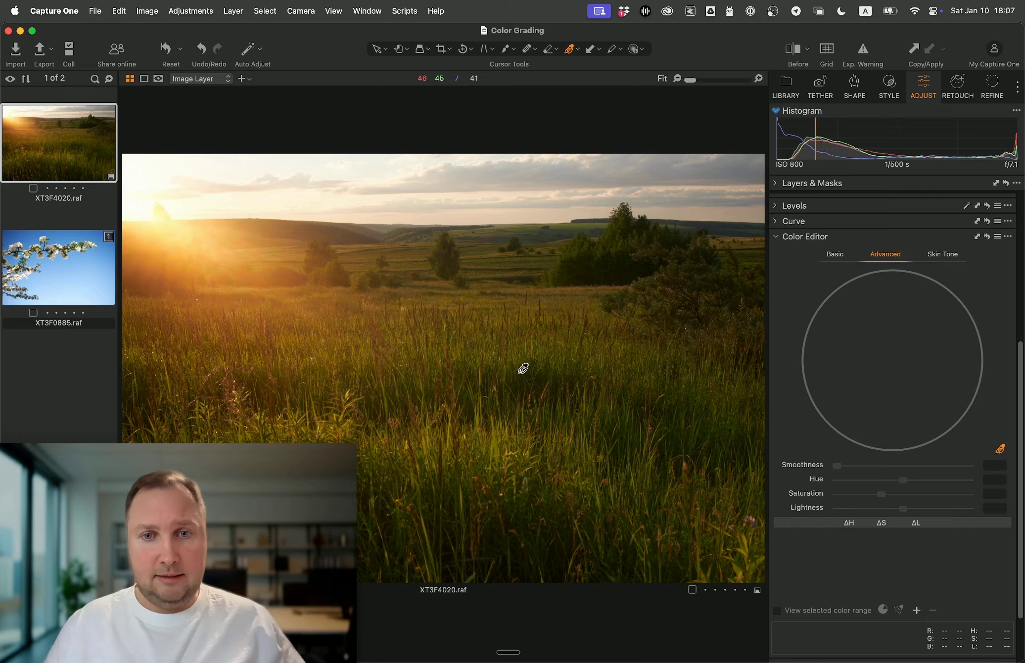
pyautogui.click(501, 439)
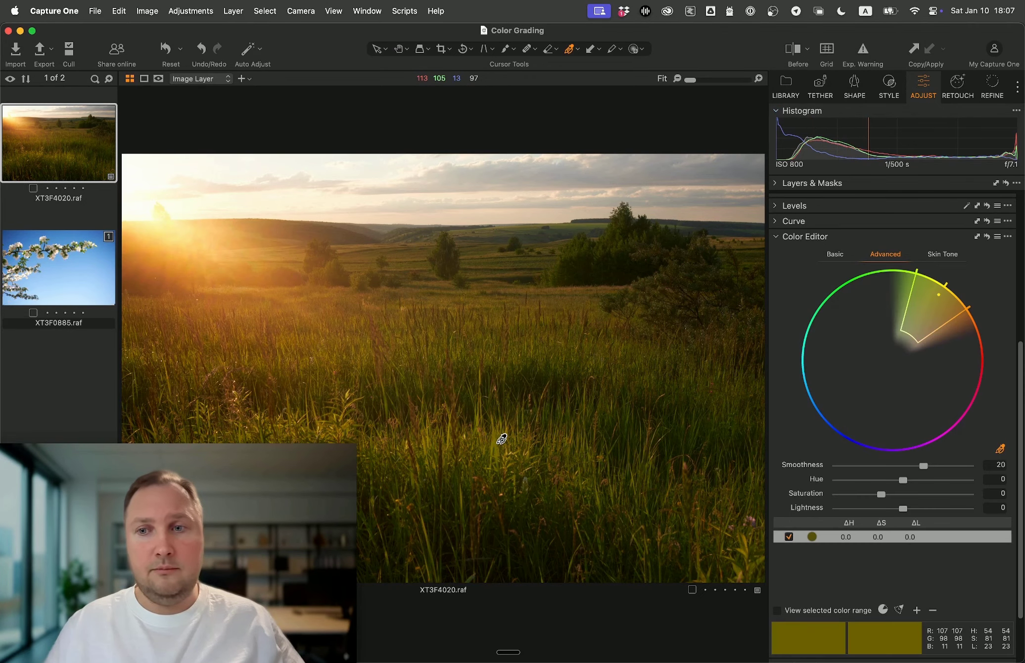
pyautogui.moveTo(913, 338); pyautogui.dragTo(891, 367)
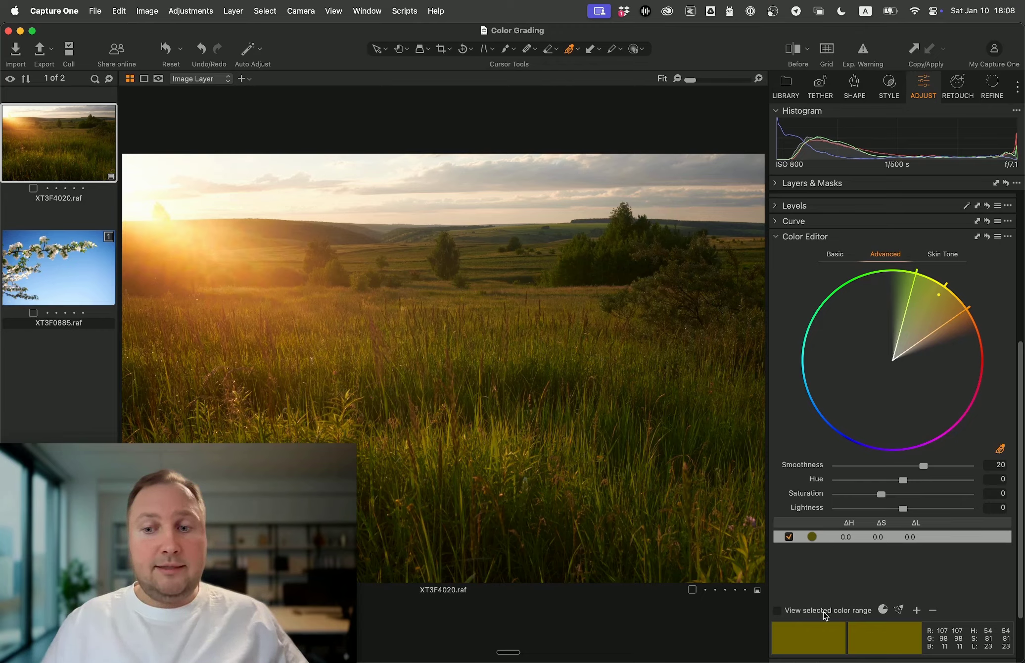
# - Turn on View selected color range, rotate the sampled range toward orange and narrow its hue span
pyautogui.click(777, 611)
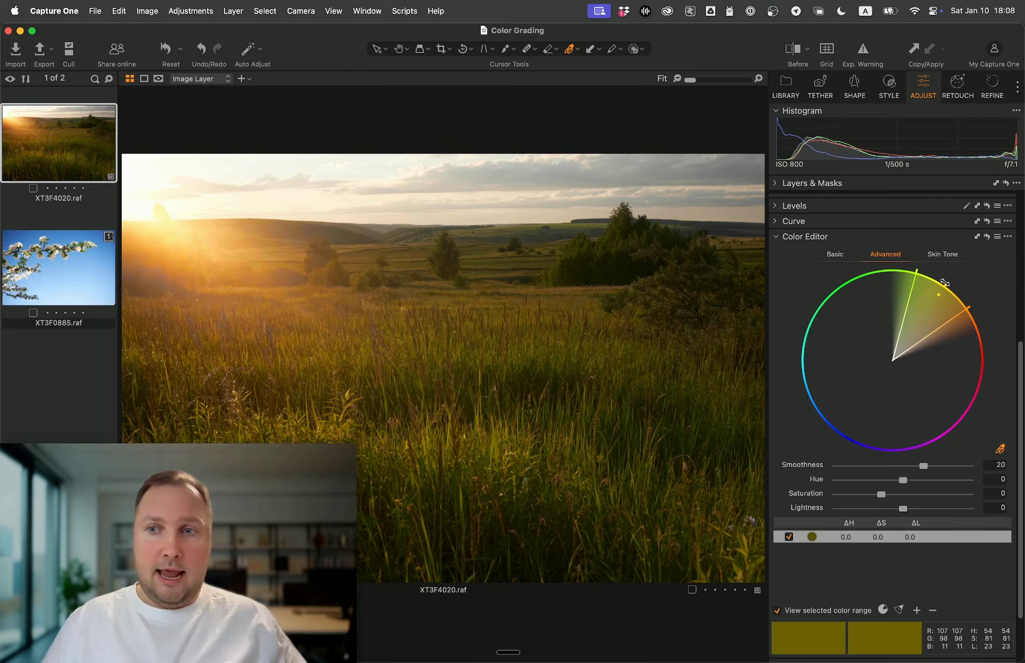
pyautogui.moveTo(944, 283)
pyautogui.mouseDown()
pyautogui.moveTo(971, 319)
pyautogui.moveTo(983, 392)
pyautogui.moveTo(982, 336)
pyautogui.moveTo(994, 375)
pyautogui.moveTo(984, 329)
pyautogui.moveTo(952, 296)
pyautogui.moveTo(981, 338)
pyautogui.moveTo(988, 378)
pyautogui.moveTo(975, 311)
pyautogui.moveTo(947, 288)
pyautogui.mouseUp()
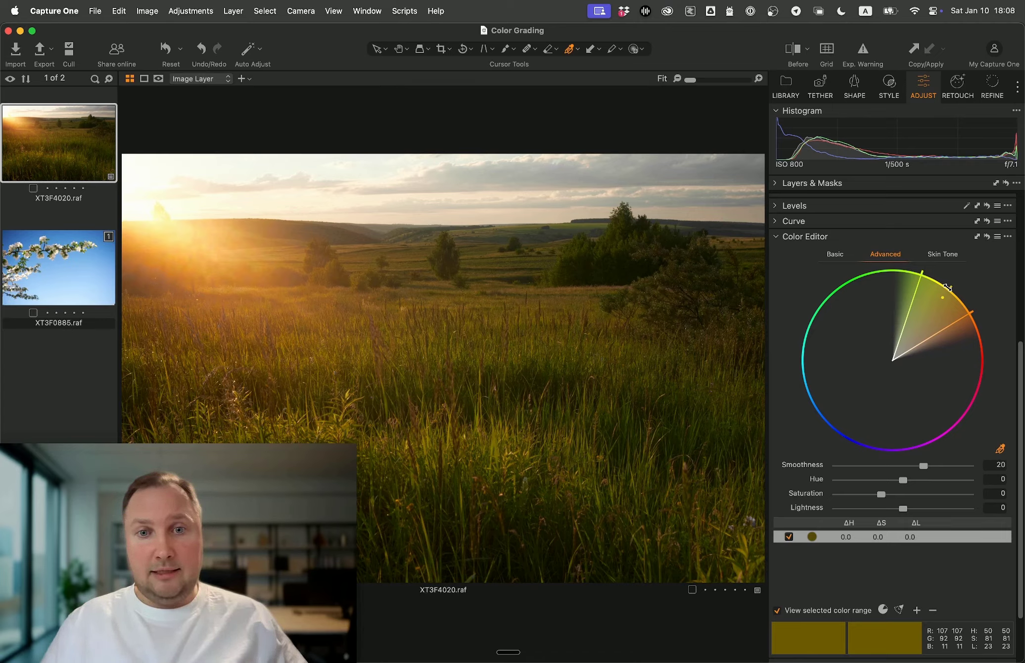
pyautogui.moveTo(947, 288)
pyautogui.mouseDown()
pyautogui.moveTo(970, 354)
pyautogui.moveTo(977, 321)
pyautogui.moveTo(938, 280)
pyautogui.moveTo(960, 291)
pyautogui.mouseUp()
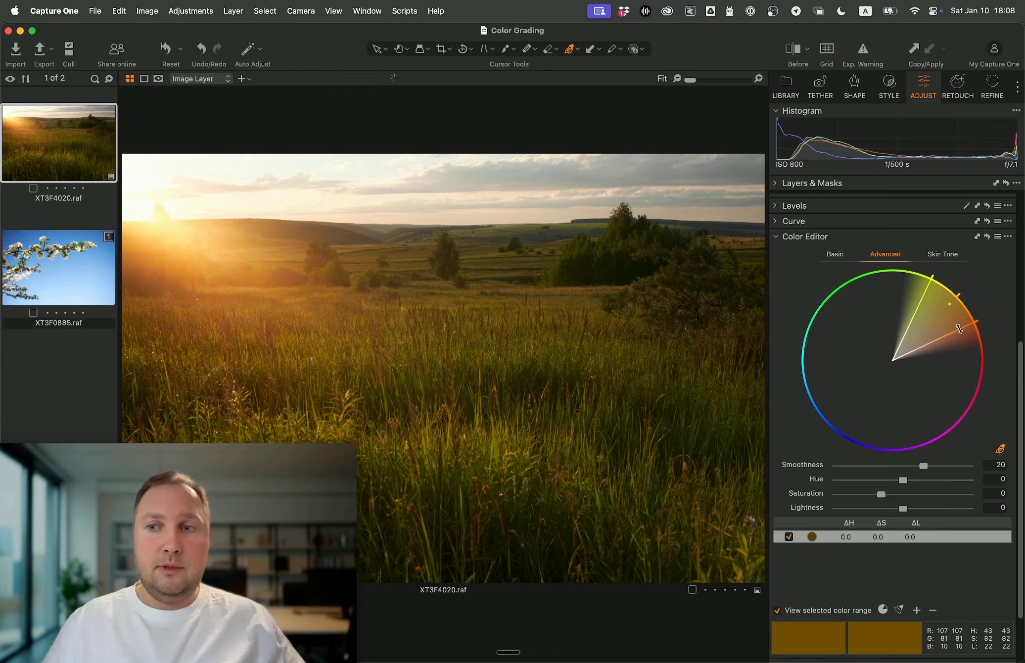
pyautogui.moveTo(960, 330); pyautogui.dragTo(928, 299)
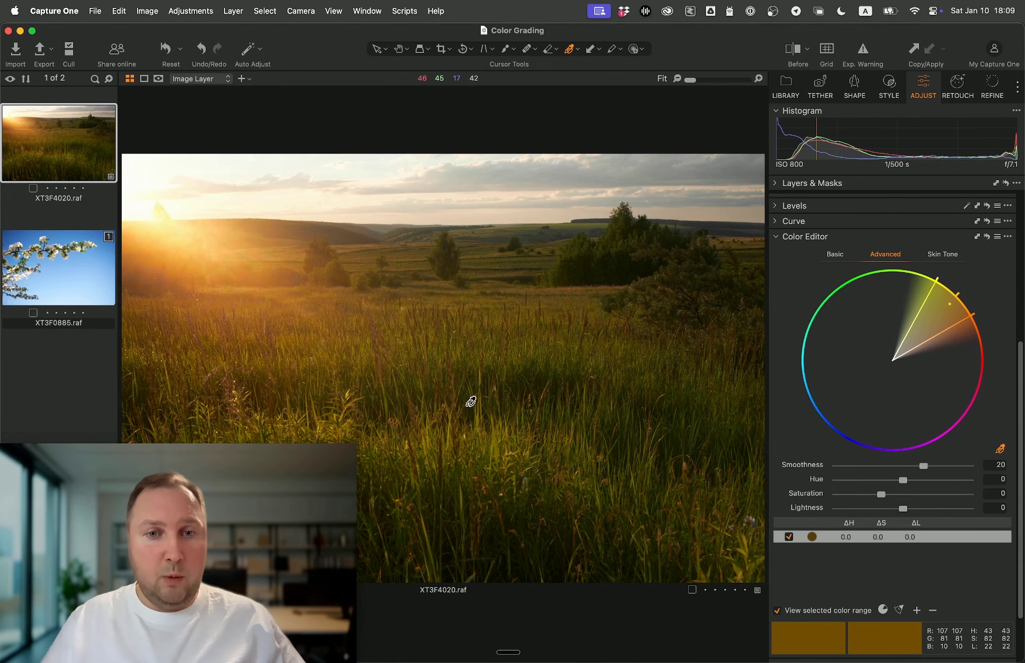
# - Sample a second color range from the lower foreground grass and extend its saturation down to the wheel's center
pyautogui.scroll(3, 469, 435)
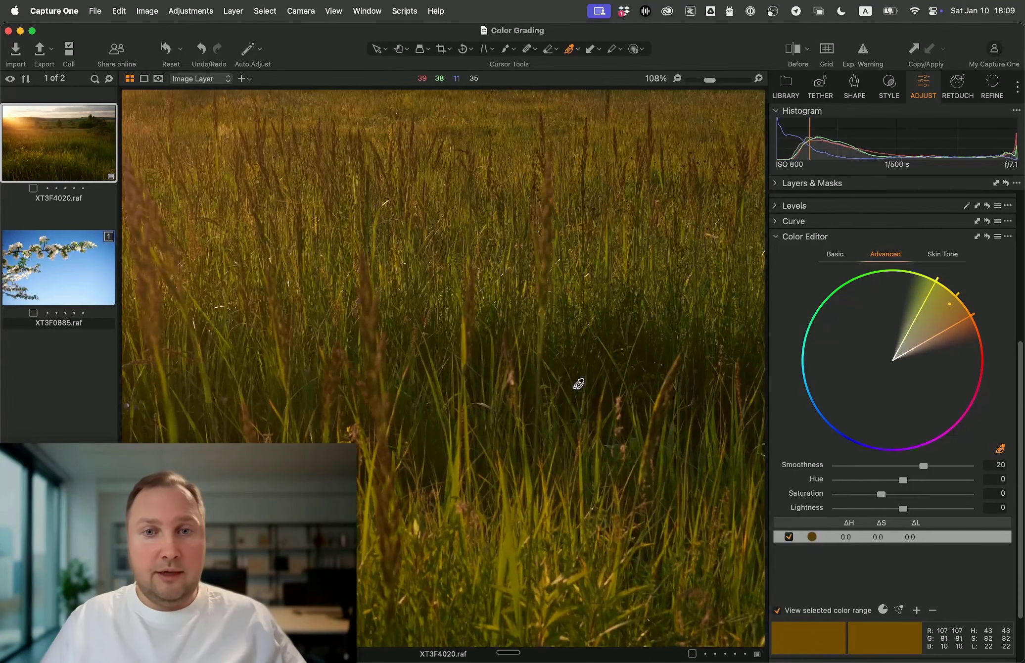
pyautogui.scroll(-3, 579, 383)
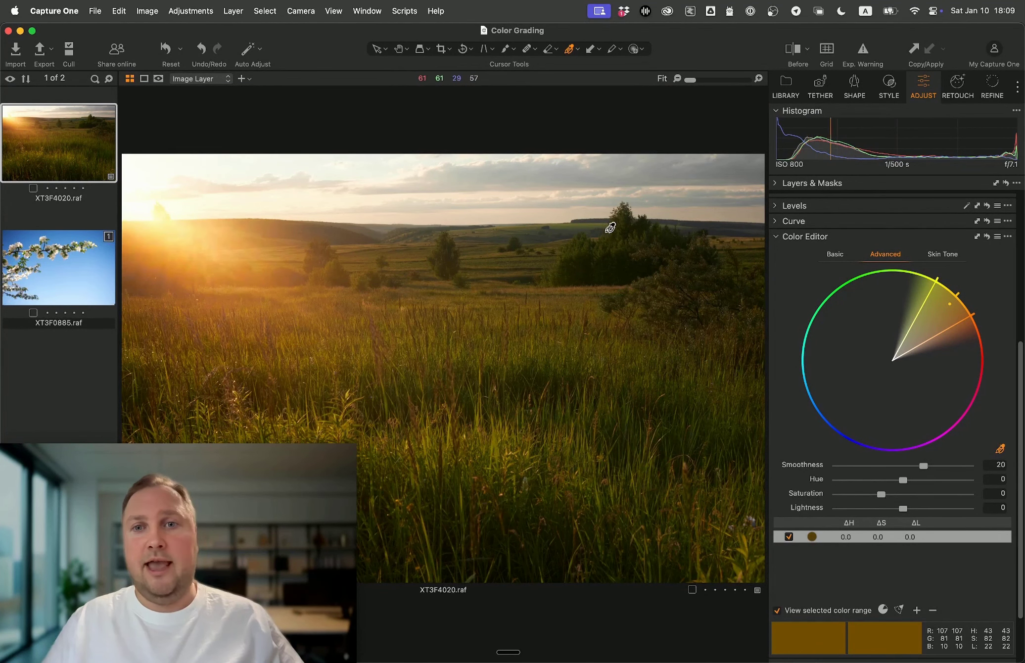
pyautogui.scroll(3, 669, 190)
pyautogui.scroll(-3, 670, 190)
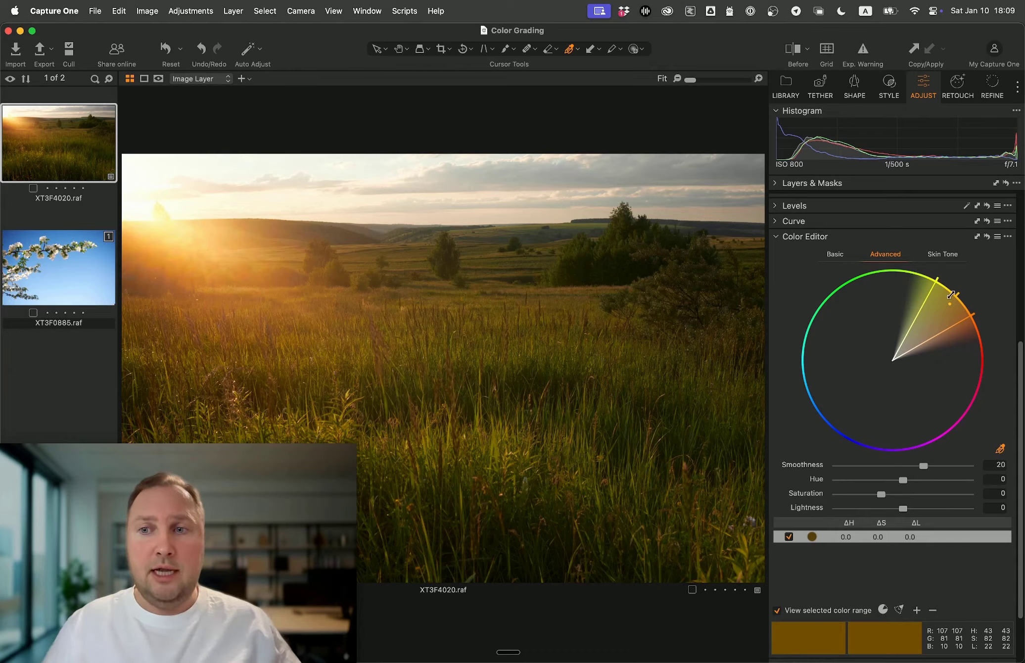
pyautogui.click(1001, 449)
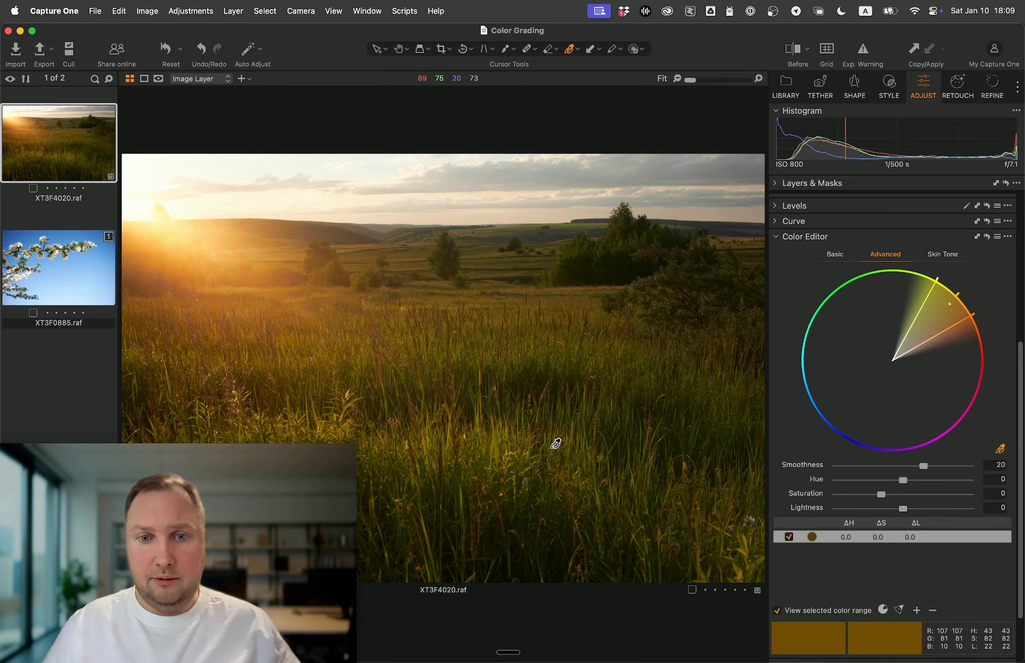
pyautogui.click(601, 486)
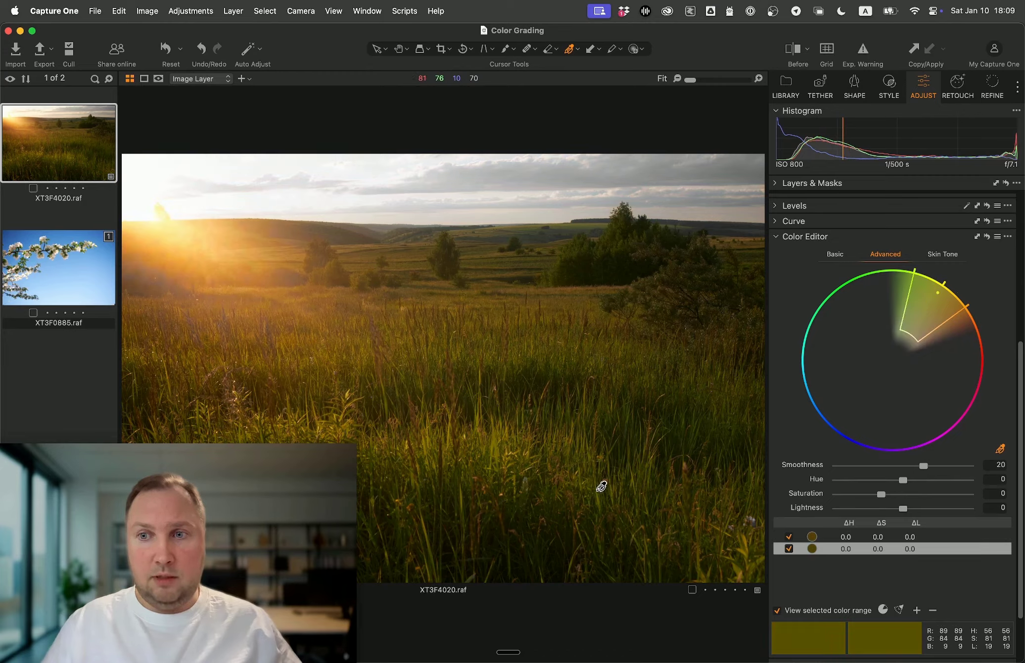
pyautogui.moveTo(917, 343); pyautogui.dragTo(887, 380)
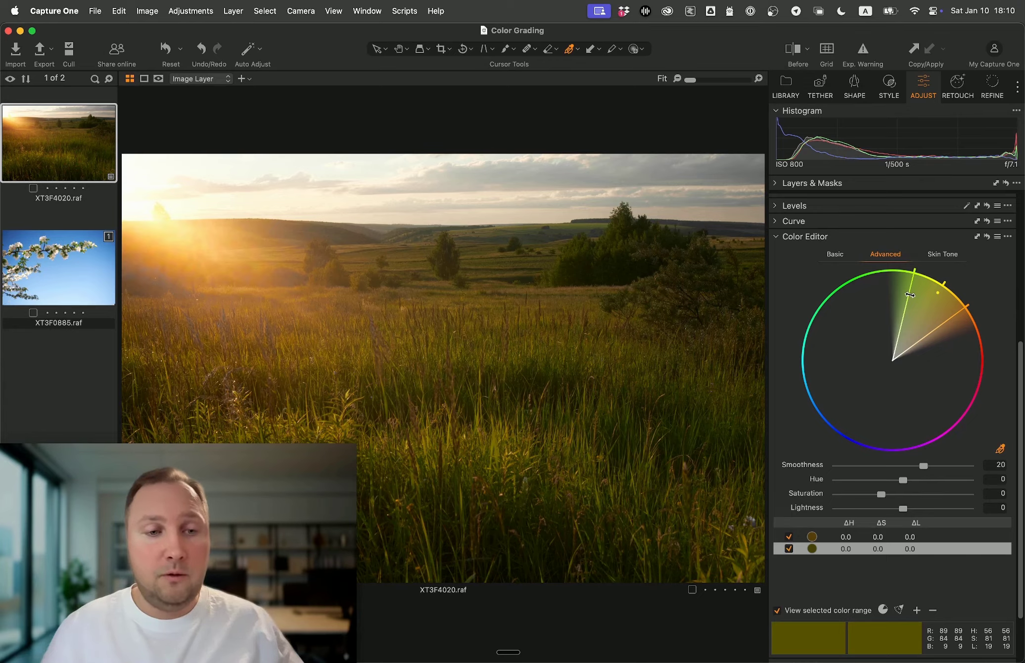
# - Widen the second range into the greens, exclude its orange and yellow side, and rotate it partway back toward yellow-green
pyautogui.moveTo(910, 295); pyautogui.dragTo(792, 310)
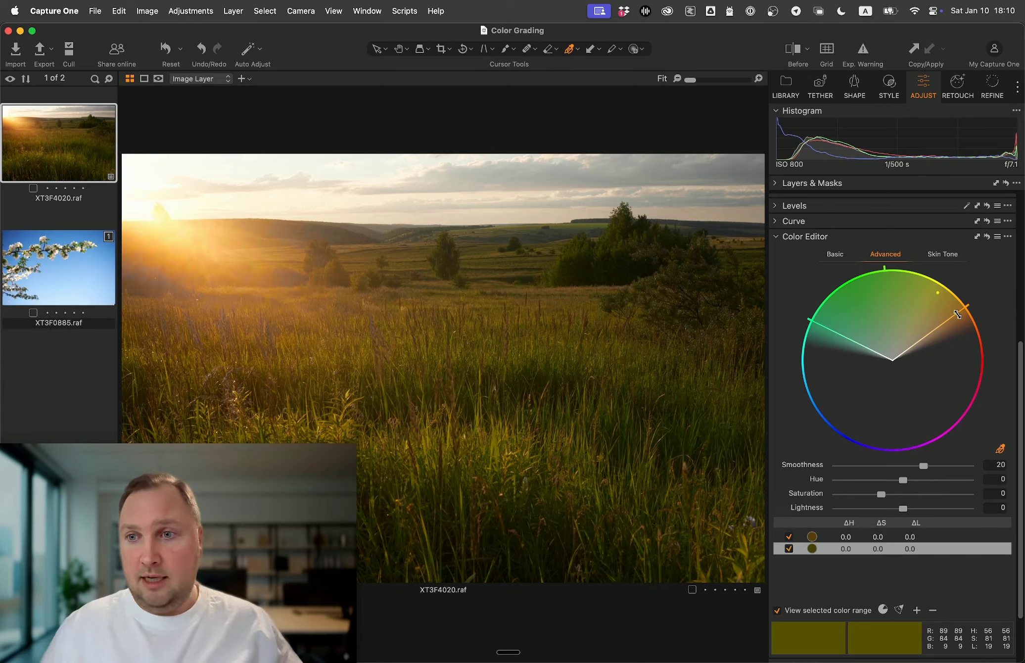
pyautogui.moveTo(957, 312); pyautogui.dragTo(890, 301)
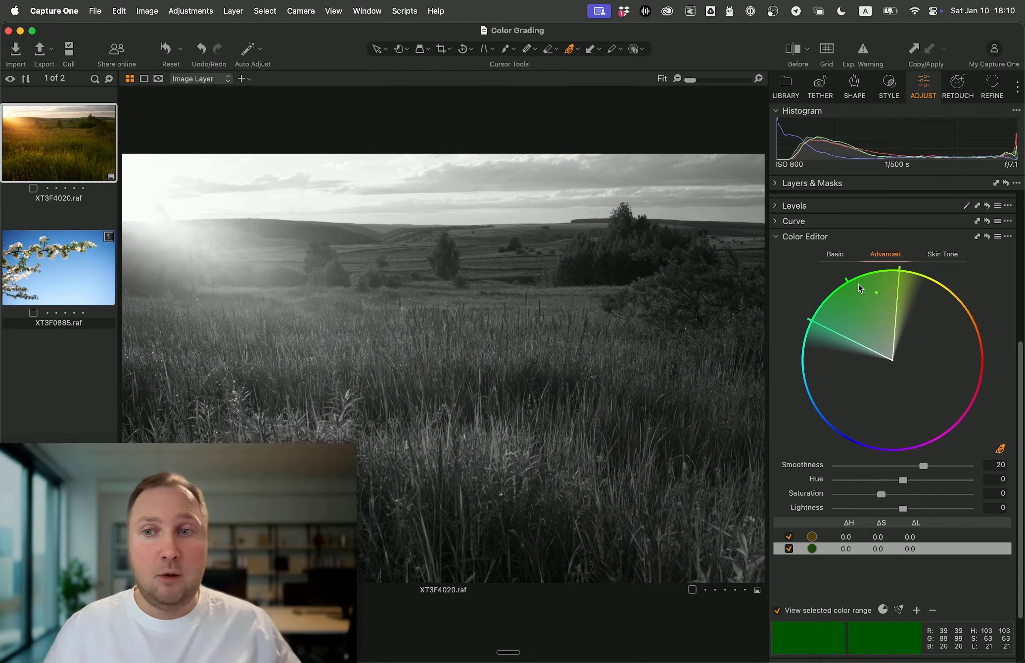
pyautogui.moveTo(847, 281); pyautogui.dragTo(878, 270)
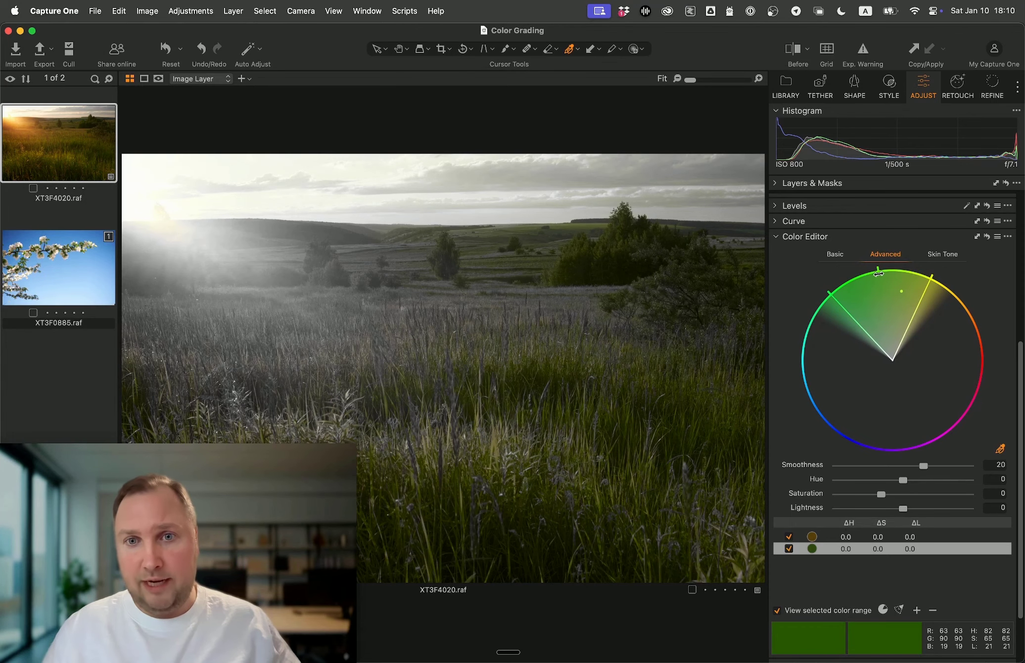
# - Inspect the isolated greens up close and move the second range back to cover yellow through orange
pyautogui.scroll(5, 607, 462)
pyautogui.scroll(-5, 606, 462)
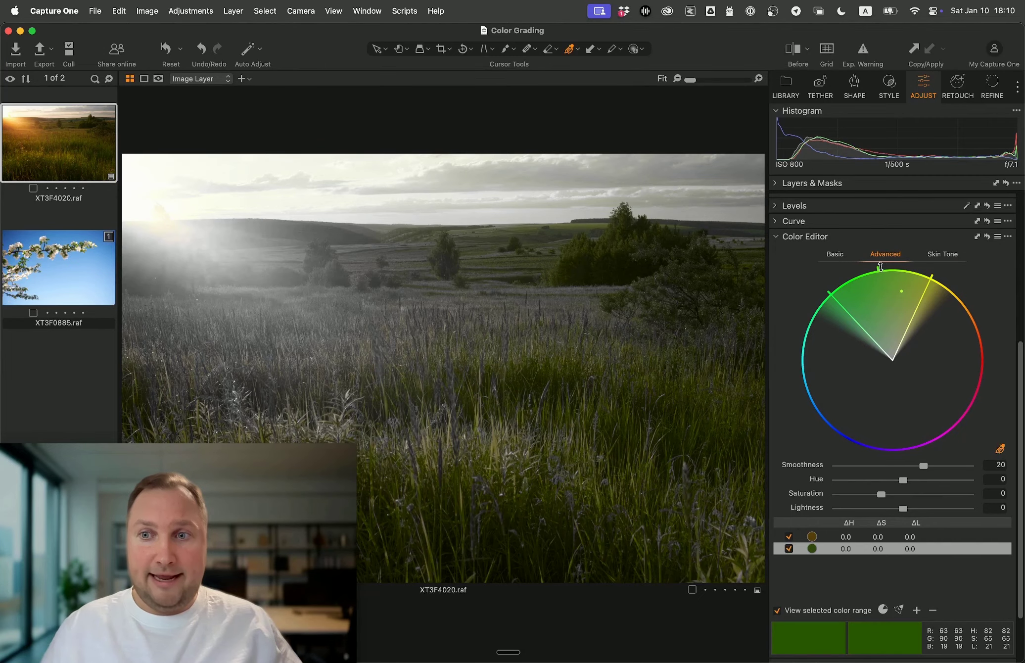
pyautogui.moveTo(879, 268); pyautogui.dragTo(920, 305)
pyautogui.moveTo(961, 336); pyautogui.dragTo(962, 322)
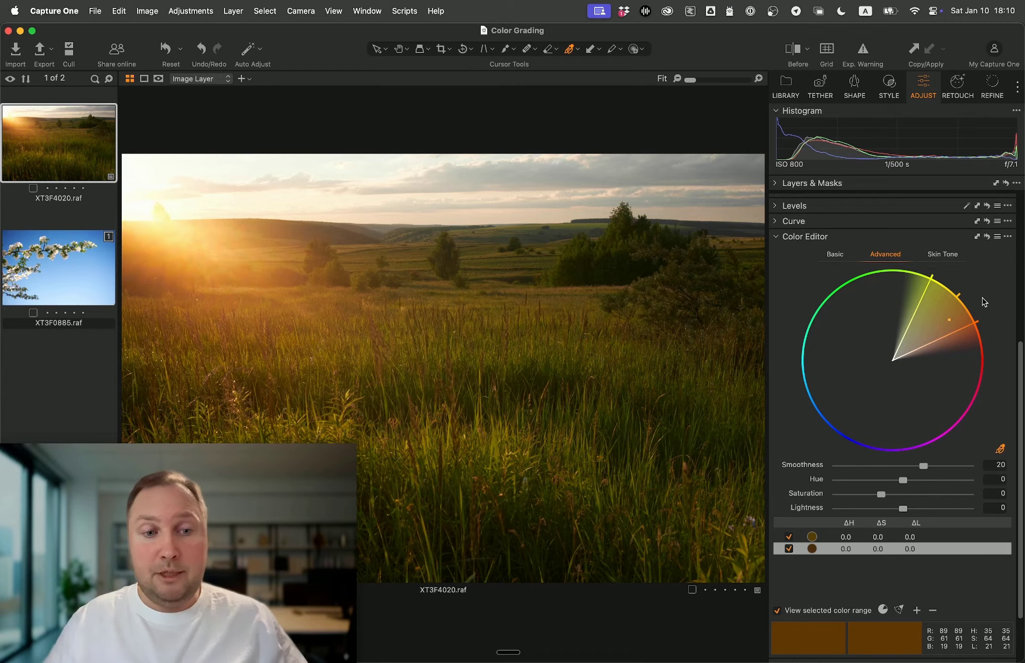
# - Turn off View selected color range and reset the Color Editor to clear both sampled ranges
pyautogui.click(777, 610)
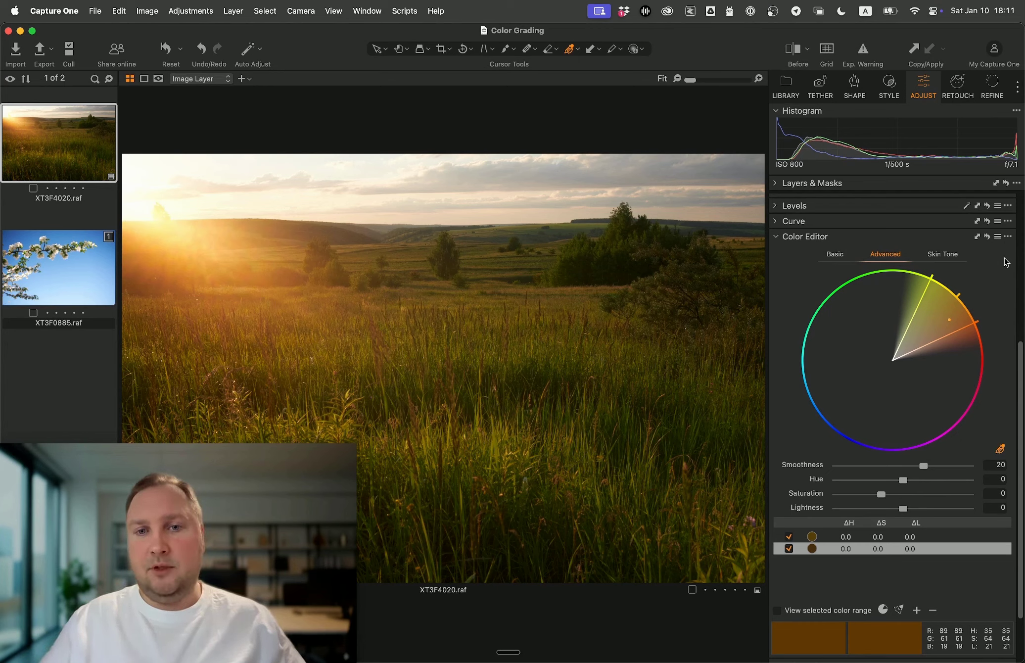
pyautogui.click(987, 237)
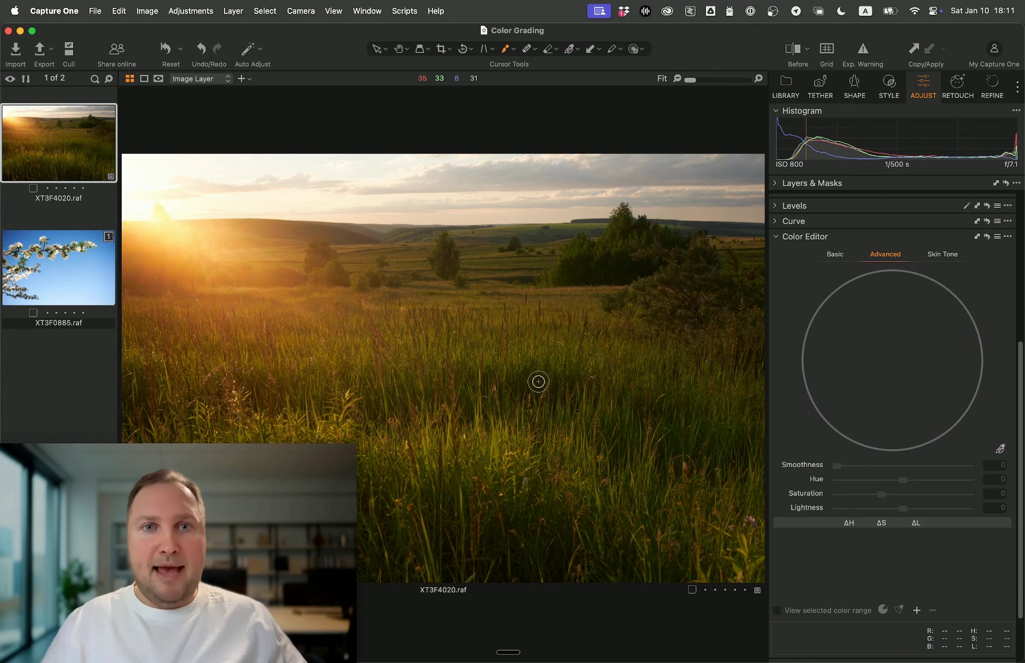
# - Paint a new brush mask over the foreground grass with an enlarged brush and set mask visibility to Never Display Mask
pyautogui.moveTo(508, 435)
pyautogui.mouseDown()
pyautogui.moveTo(543, 453)
pyautogui.moveTo(476, 459)
pyautogui.moveTo(525, 464)
pyautogui.moveTo(615, 422)
pyautogui.moveTo(574, 419)
pyautogui.moveTo(610, 457)
pyautogui.moveTo(568, 482)
pyautogui.moveTo(421, 482)
pyautogui.moveTo(497, 426)
pyautogui.moveTo(606, 390)
pyautogui.moveTo(644, 447)
pyautogui.moveTo(599, 502)
pyautogui.mouseUp()
pyautogui.press(']')
pyautogui.press(']')
pyautogui.press(']')
pyautogui.press(']')
pyautogui.press('m')
pyautogui.press('m')
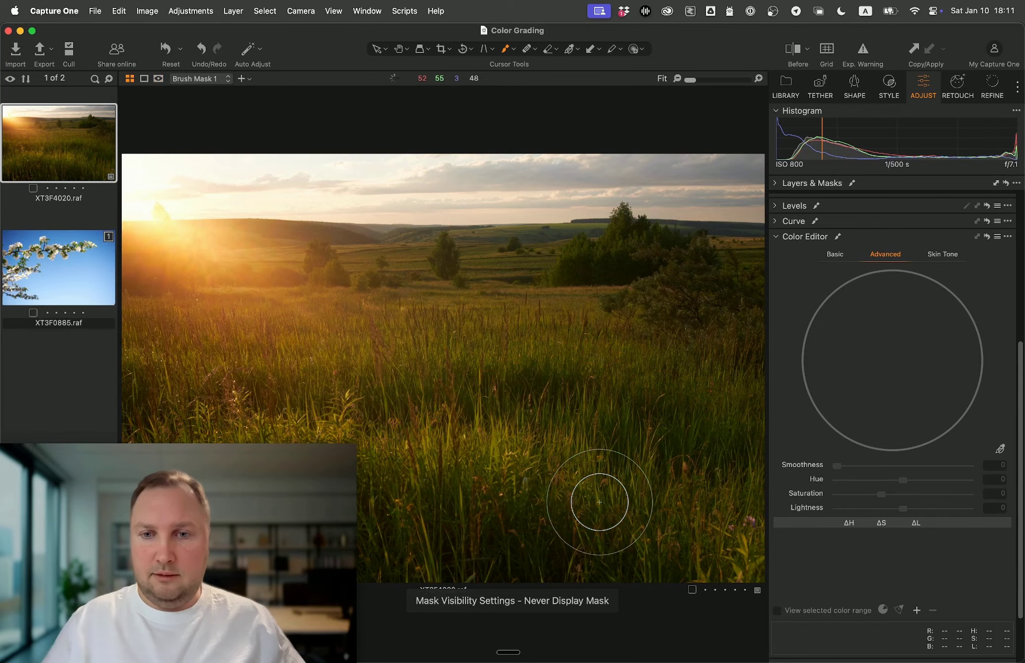
# - Sample the masked grass color in the Advanced Color Editor, extend its range to the wheel's center and set Hue to 30
pyautogui.click(1000, 448)
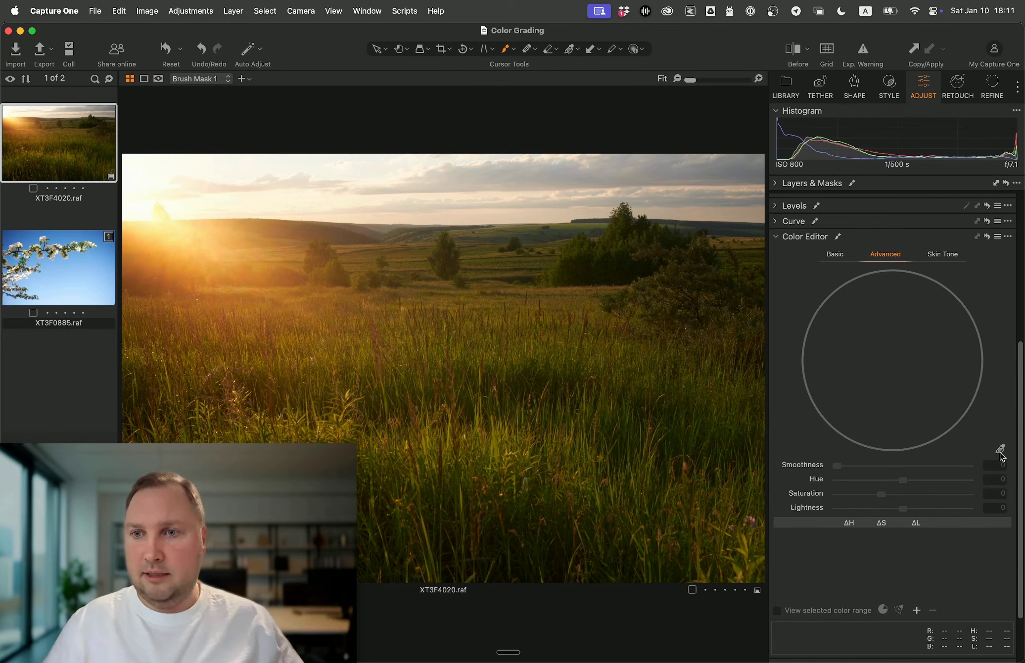
pyautogui.click(549, 477)
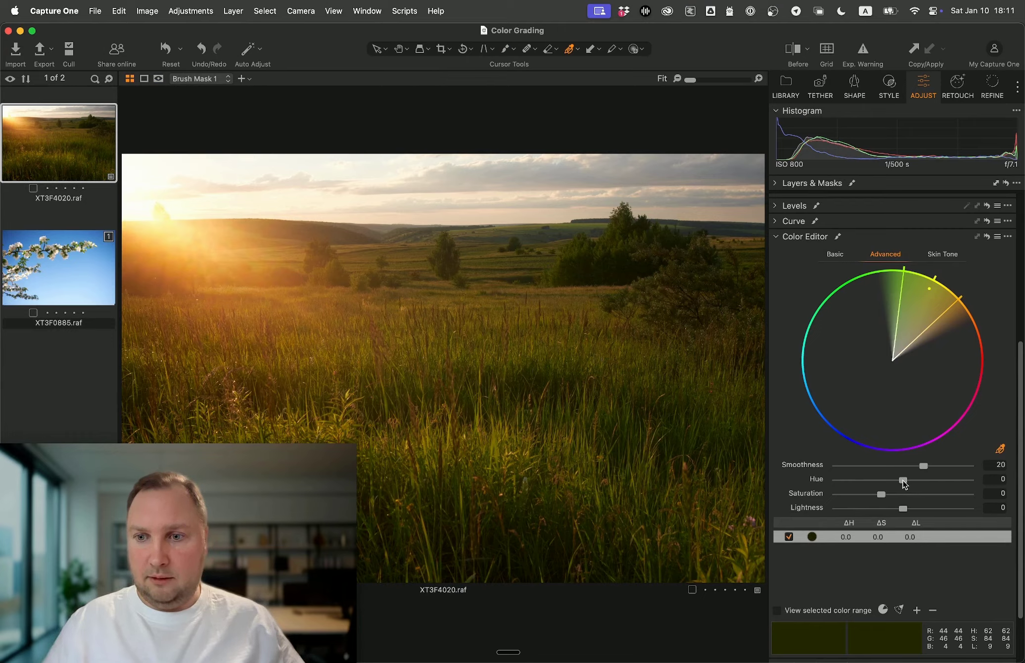
pyautogui.moveTo(902, 481); pyautogui.dragTo(982, 485)
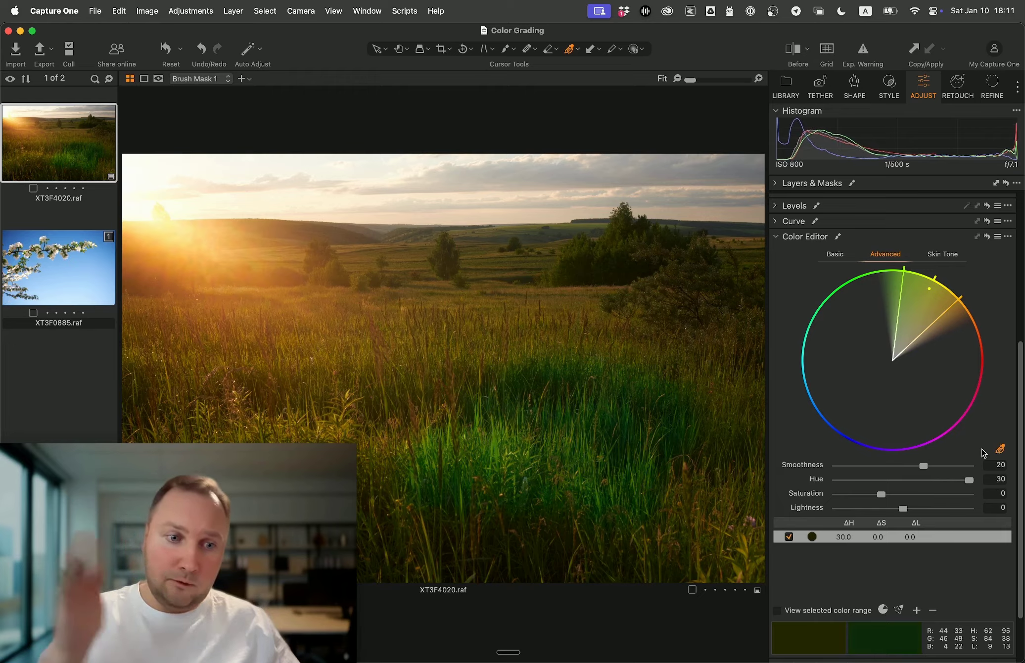
pyautogui.click(397, 49)
pyautogui.click(479, 435)
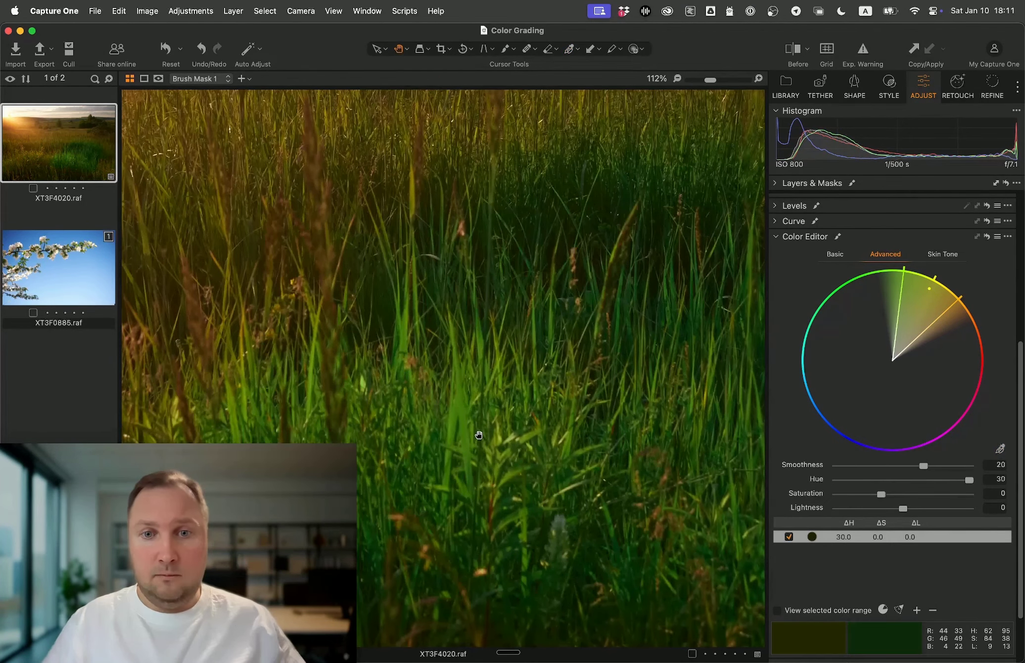
pyautogui.click(479, 435)
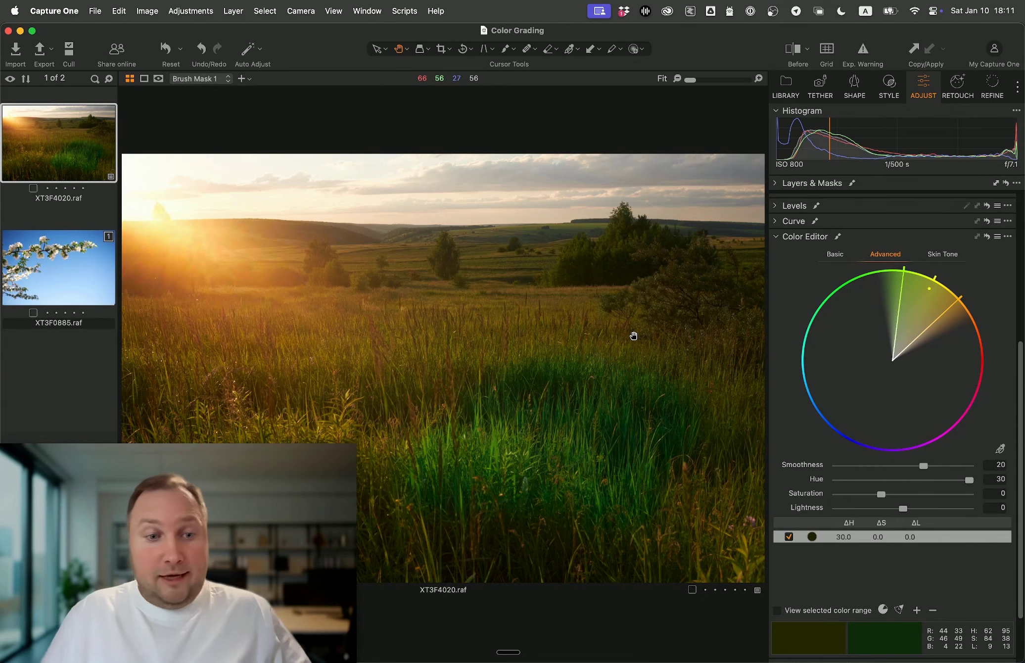
# - Inspect the green-shifted foreground grass up close and compare it with the full meadow view
pyautogui.click(561, 436)
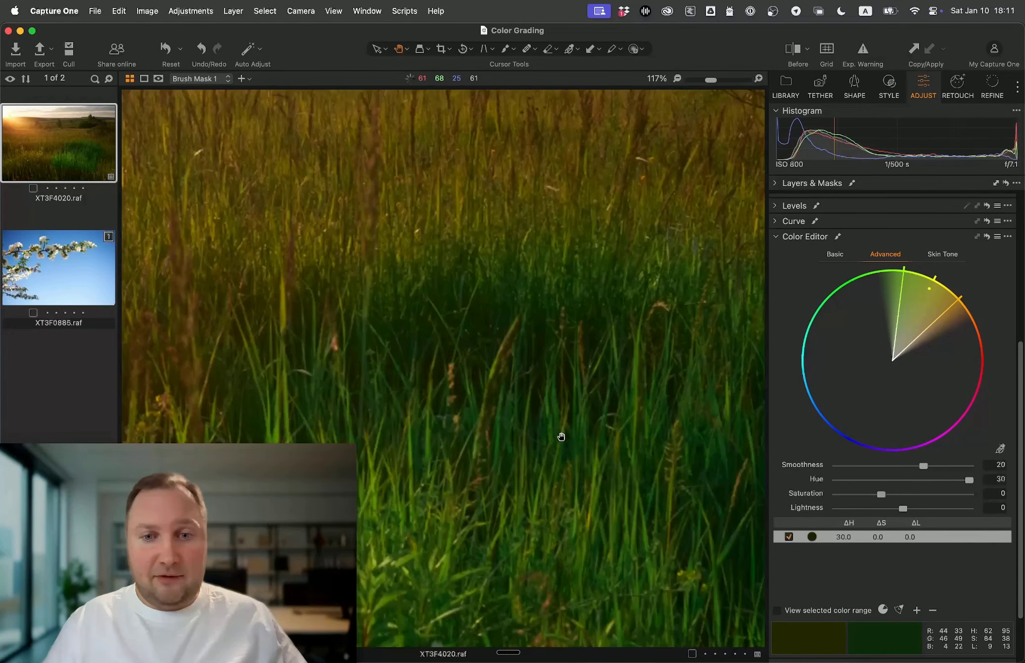
pyautogui.click(561, 436)
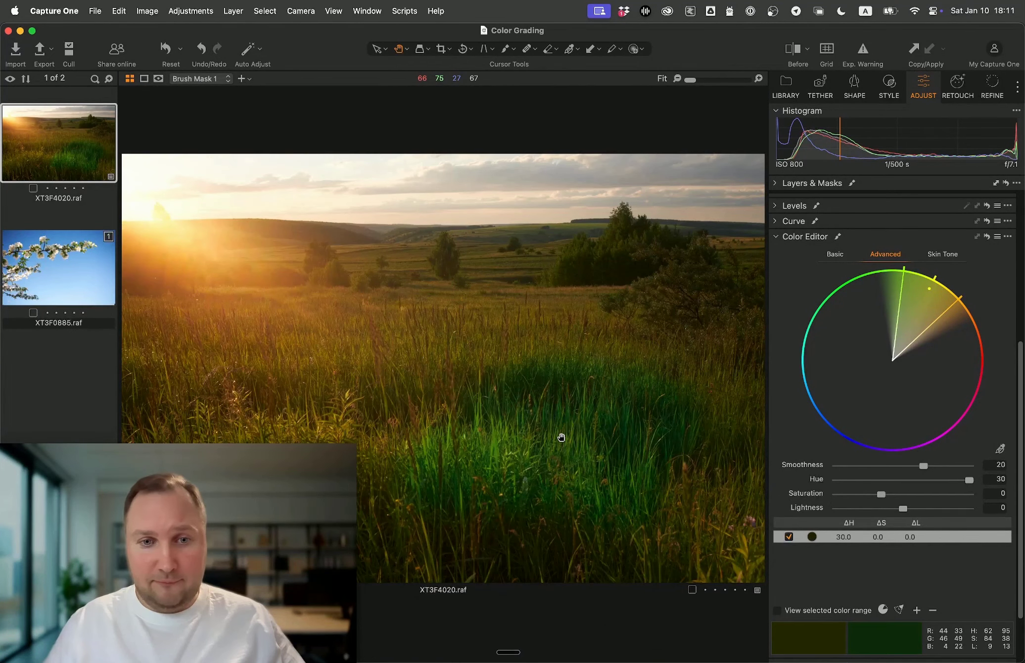
pyautogui.click(500, 428)
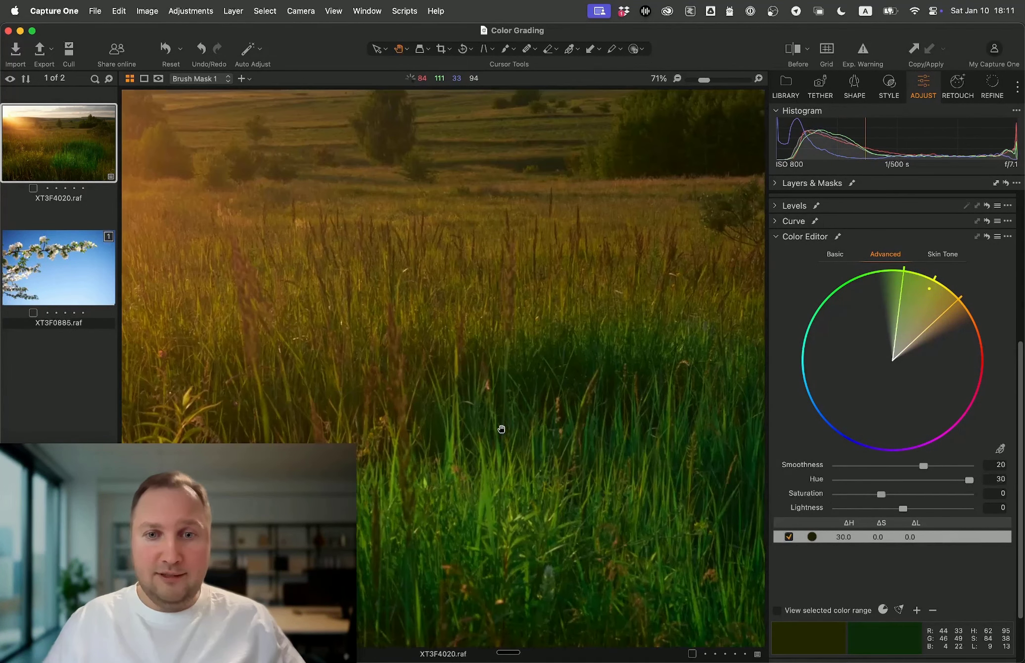
pyautogui.click(501, 428)
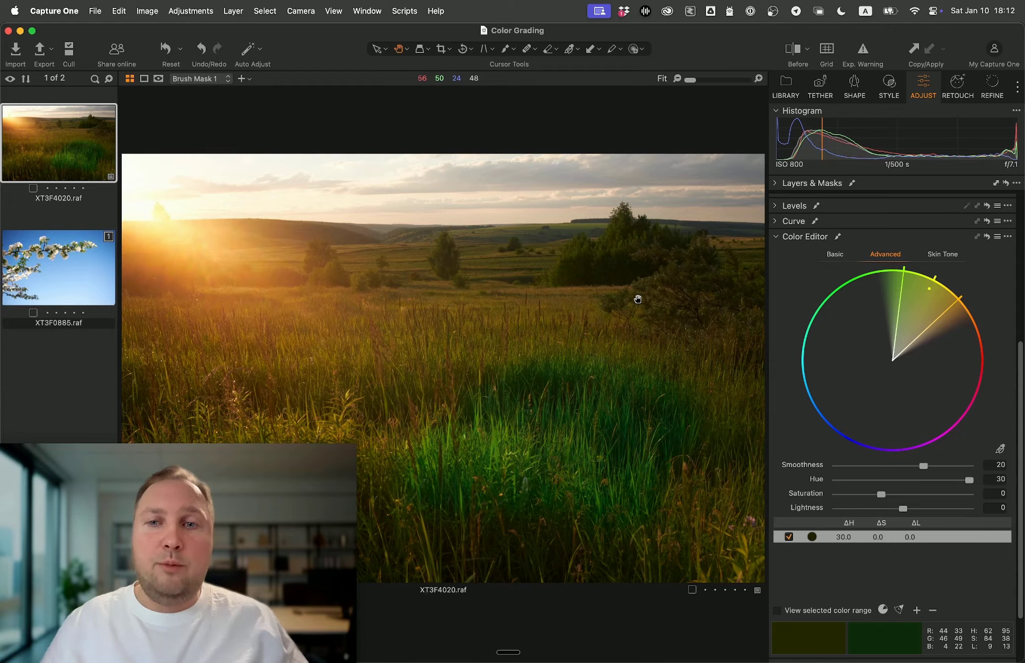
# - Turn off the Brush Mask 1 layer and examine the original sunlit and foreground grass up close
pyautogui.click(777, 185)
pyautogui.click(796, 260)
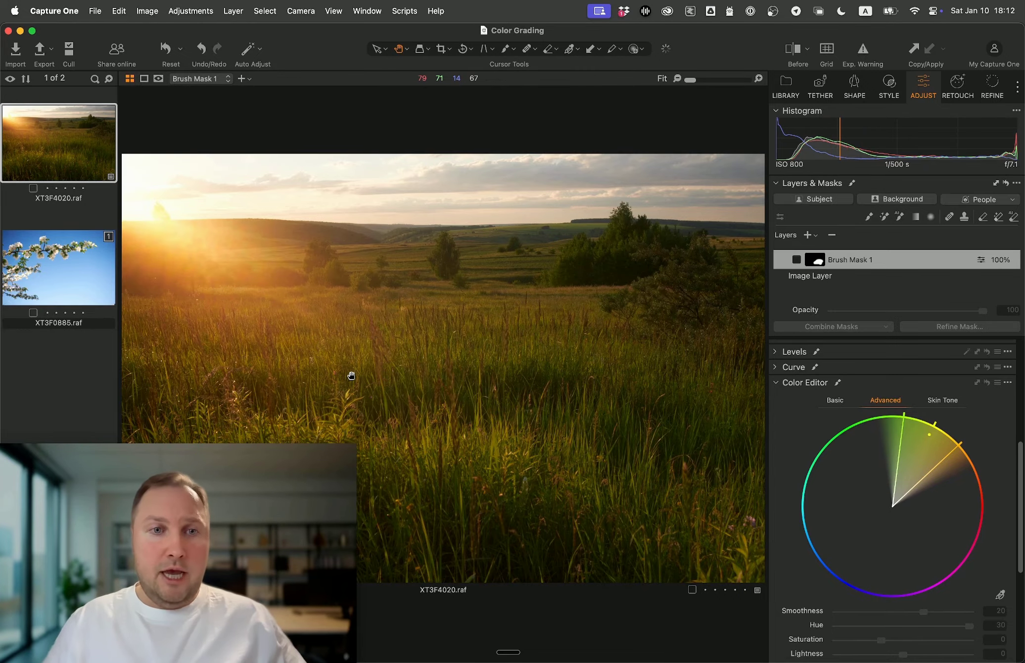
pyautogui.scroll(5, 348, 376)
pyautogui.scroll(3, 385, 338)
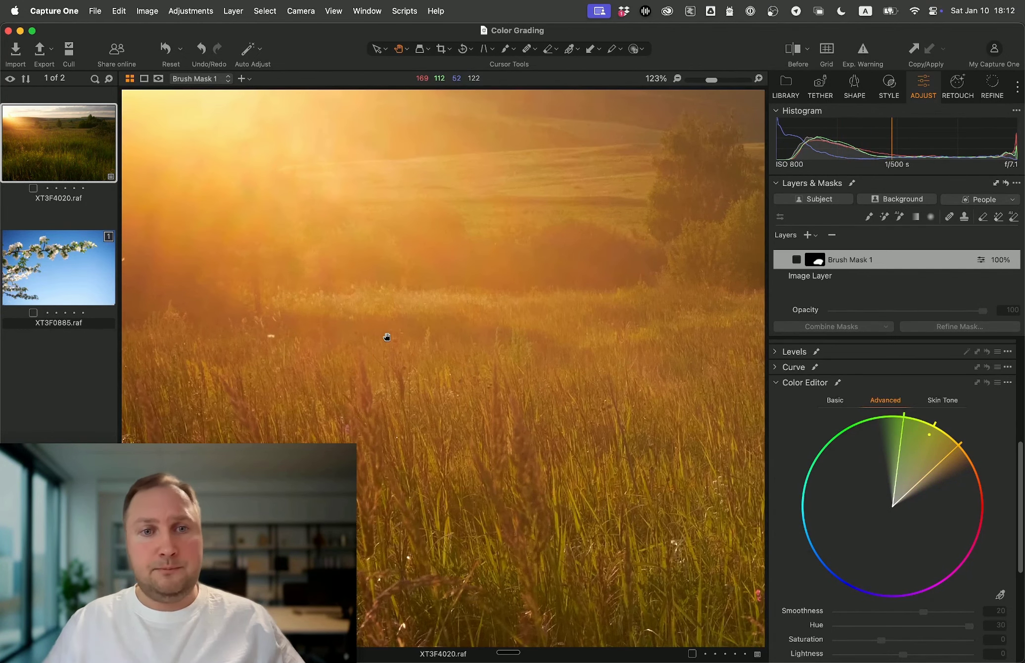
pyautogui.doubleClick(386, 336)
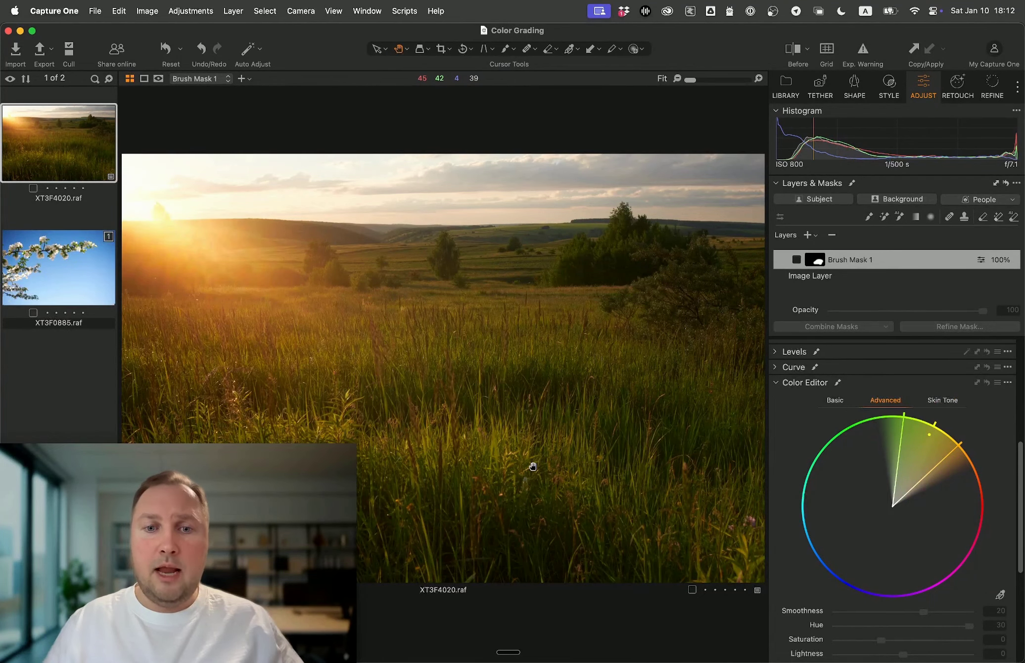
pyautogui.scroll(4, 533, 466)
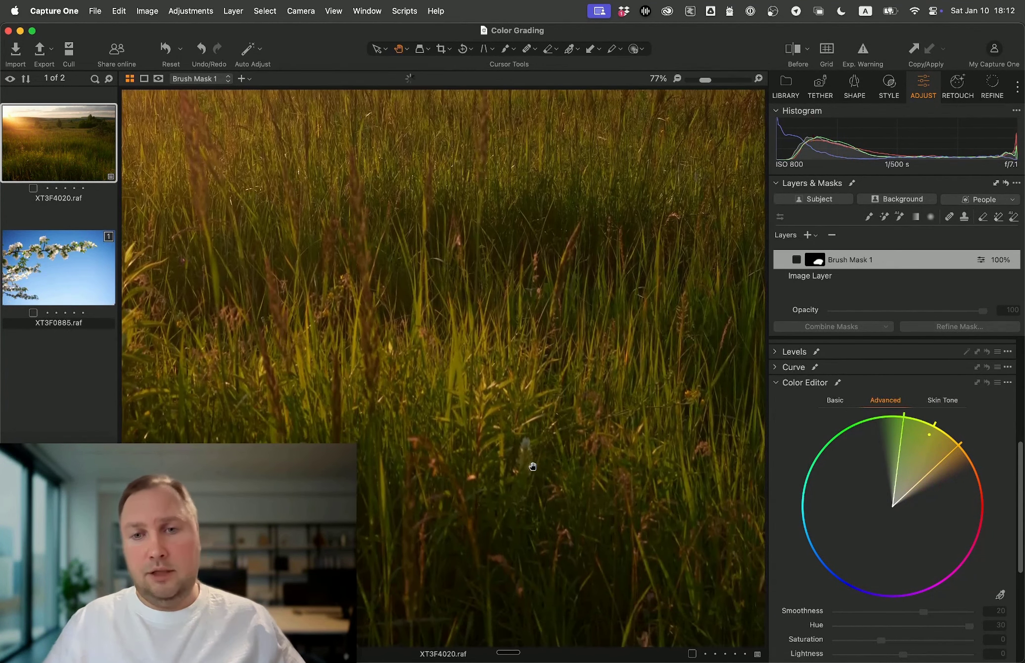
pyautogui.scroll(-1, 613, 415)
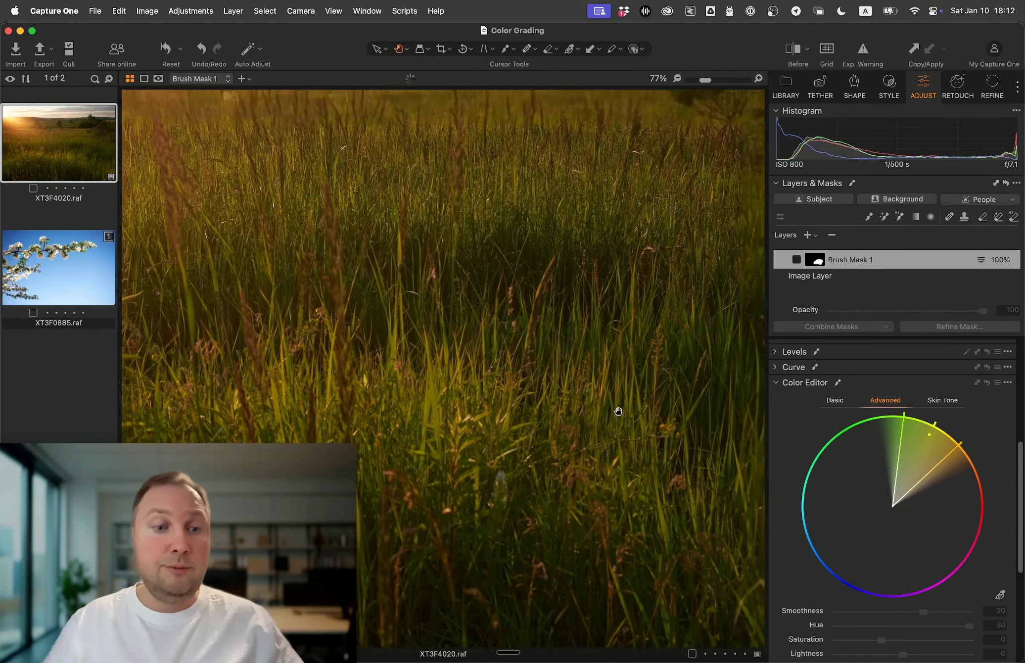
pyautogui.doubleClick(614, 416)
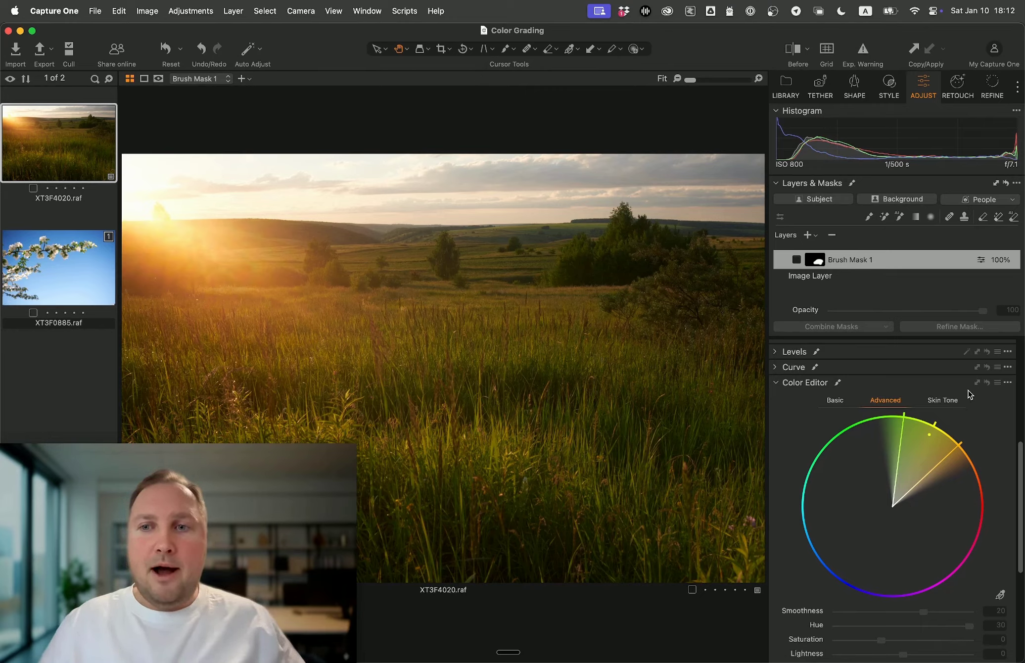
# - Turn the Brush Mask 1 layer back on and inspect the recolored foreground grass in detail
pyautogui.click(796, 260)
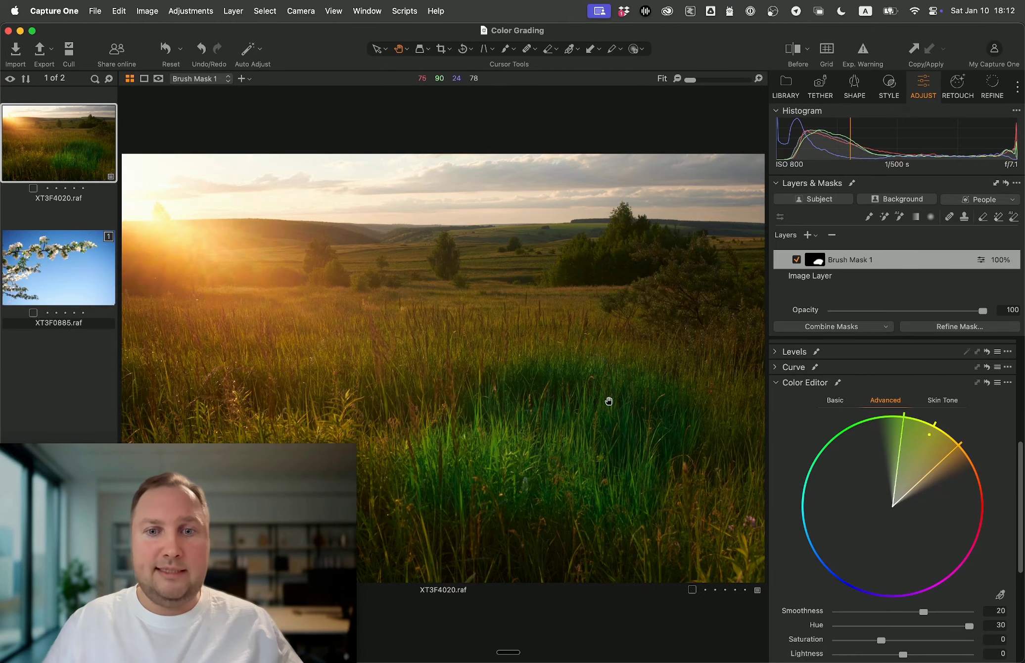
pyautogui.scroll(5, 542, 464)
pyautogui.scroll(-3, 544, 461)
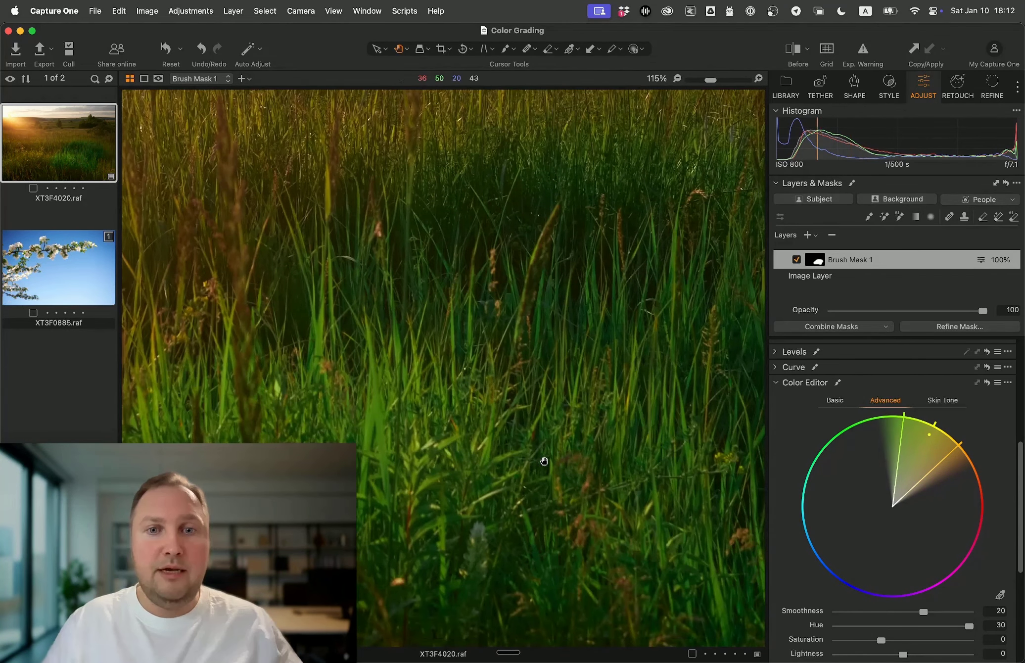
pyautogui.scroll(-5, 530, 472)
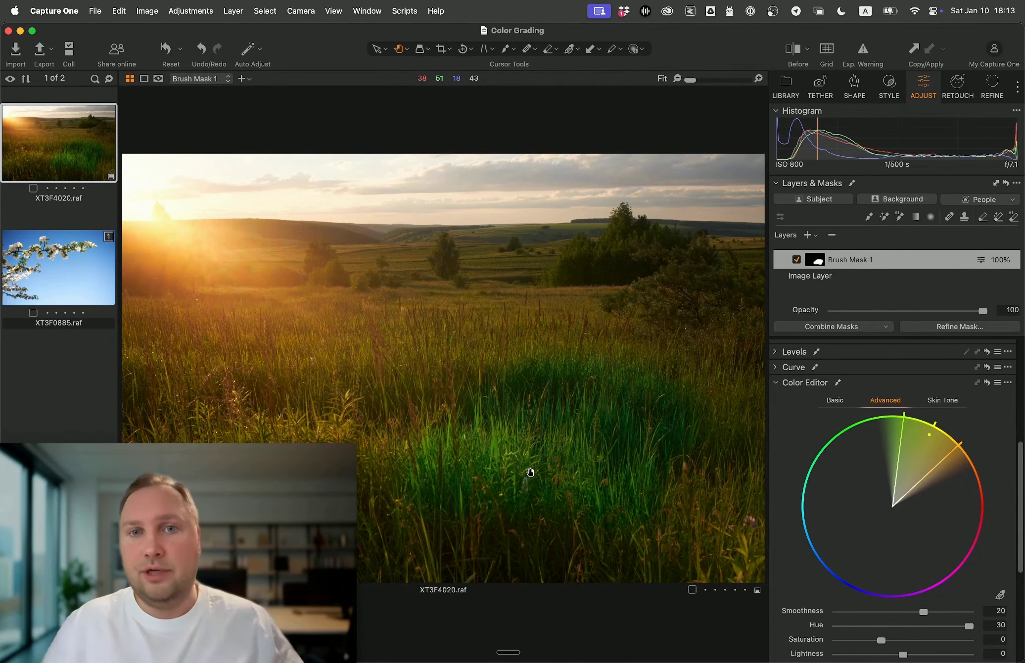
# - Compare the meadow with Brush Mask 1 off and on, and delete that mask layer
pyautogui.click(797, 262)
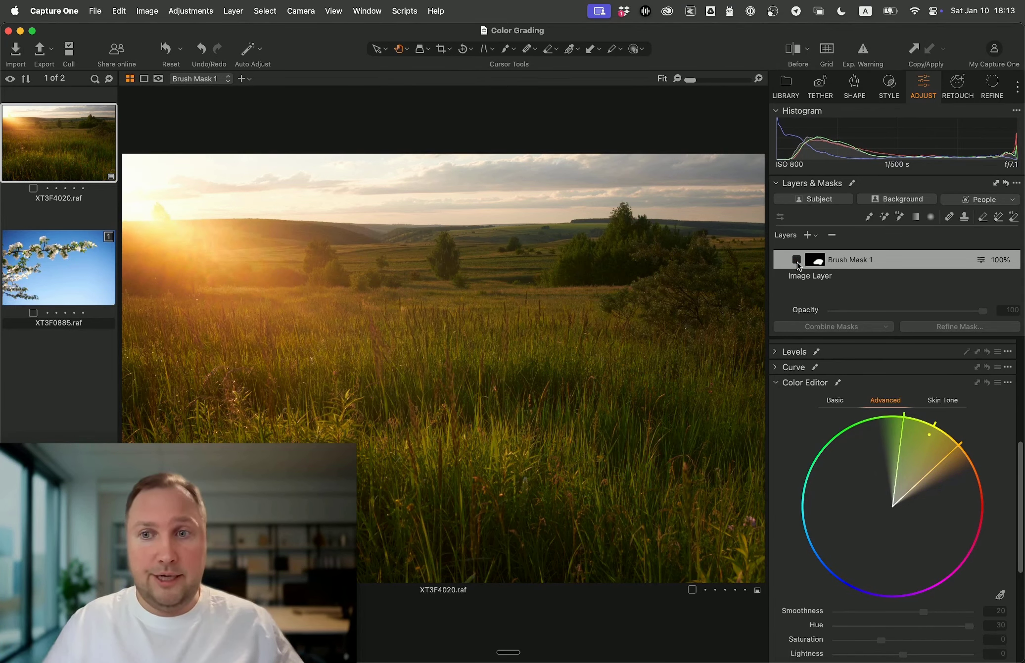
pyautogui.click(797, 262)
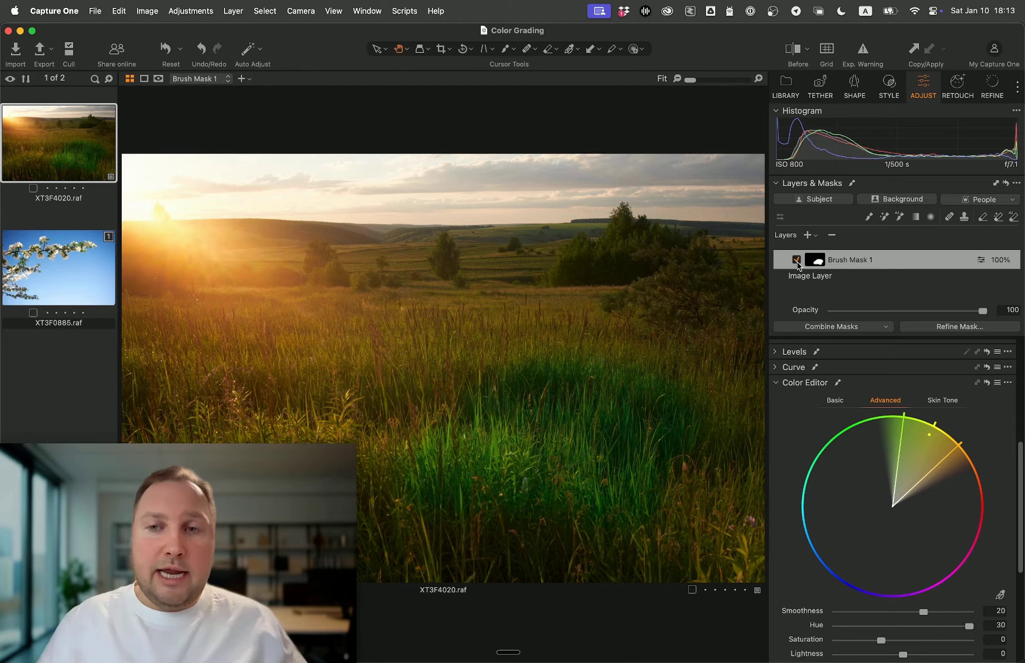
pyautogui.click(797, 262)
pyautogui.click(832, 237)
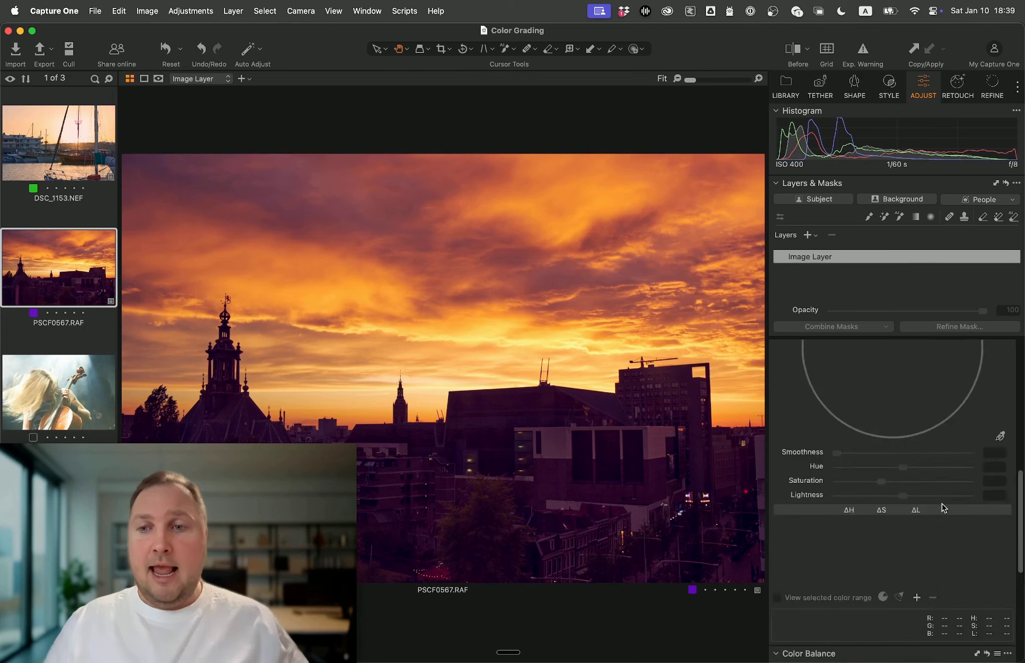
# - Reset the High Dynamic Range adjustments on the sunset cityscape PSCF0567.RAF
pyautogui.scroll(10, 942, 504)
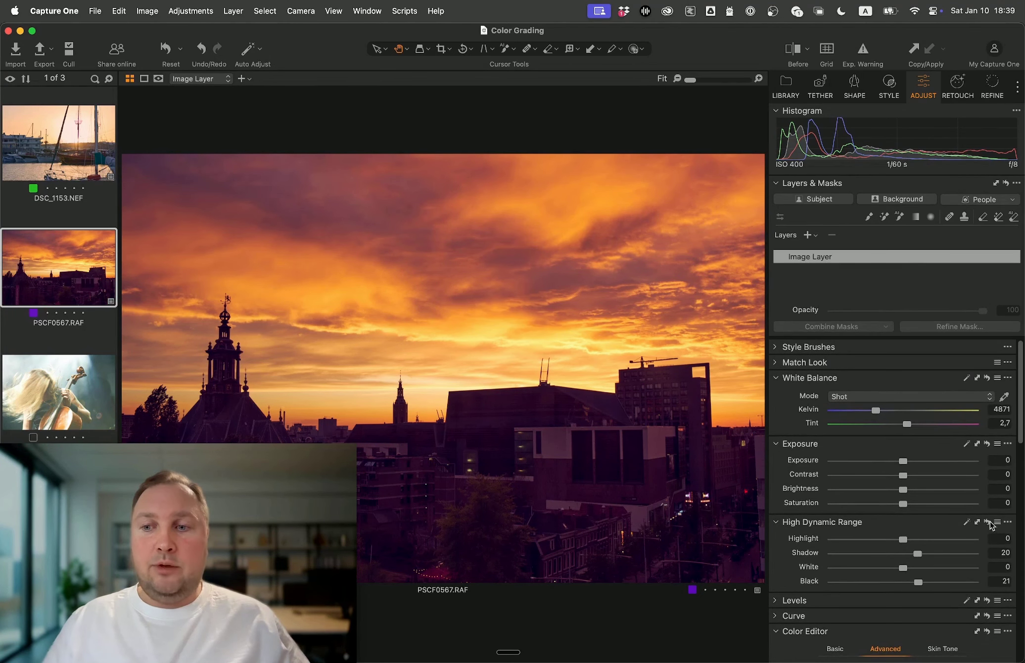
pyautogui.click(988, 522)
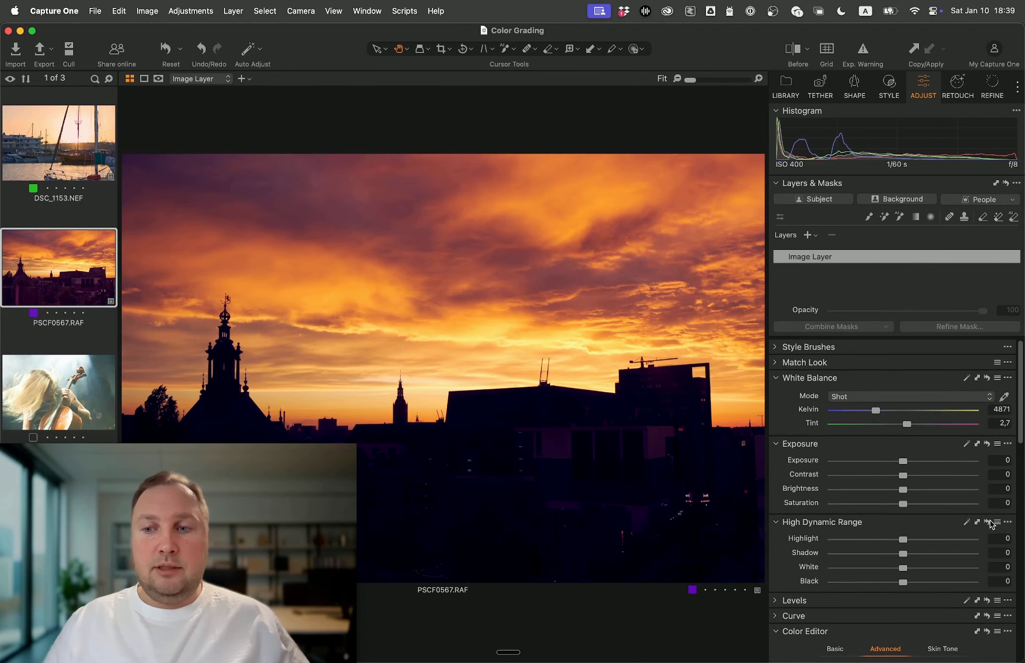
# - Open the Light-dark Contrast album in the catalog and select the street photo DSC_7275.NEF
pyautogui.click(787, 84)
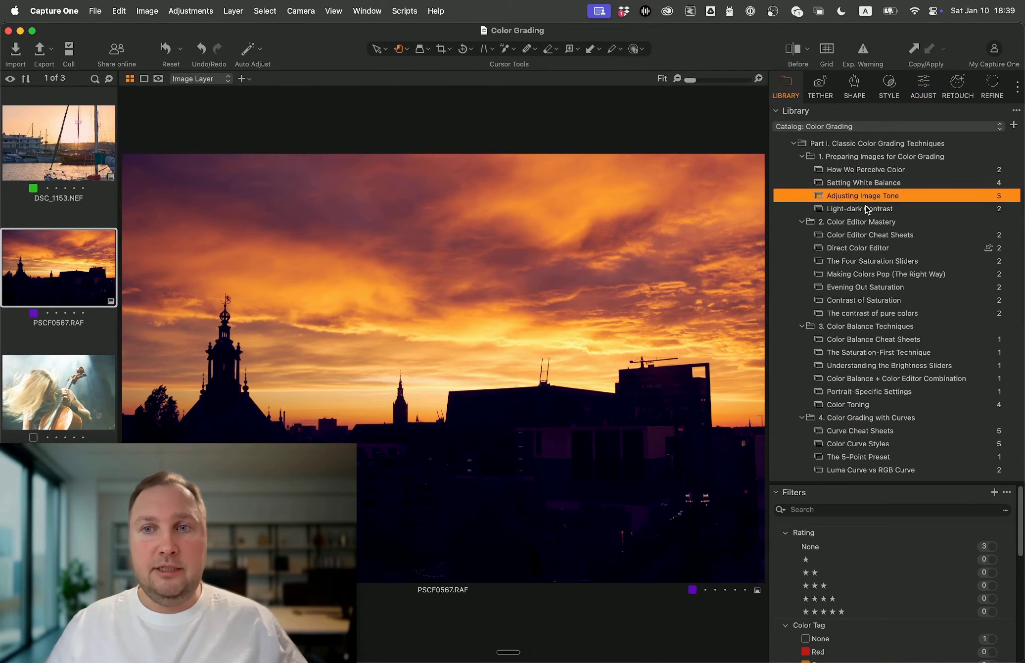
pyautogui.click(866, 208)
pyautogui.click(83, 149)
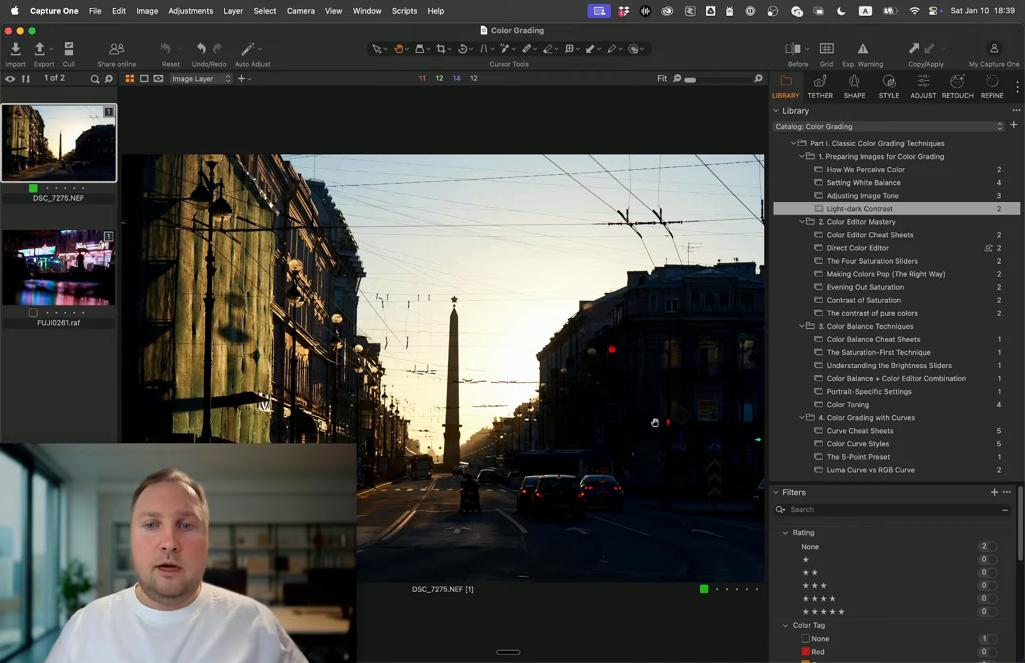
# - Examine the street photo's dark facades, red traffic lights, cars and backlit obelisk up close
pyautogui.scroll(5, 654, 422)
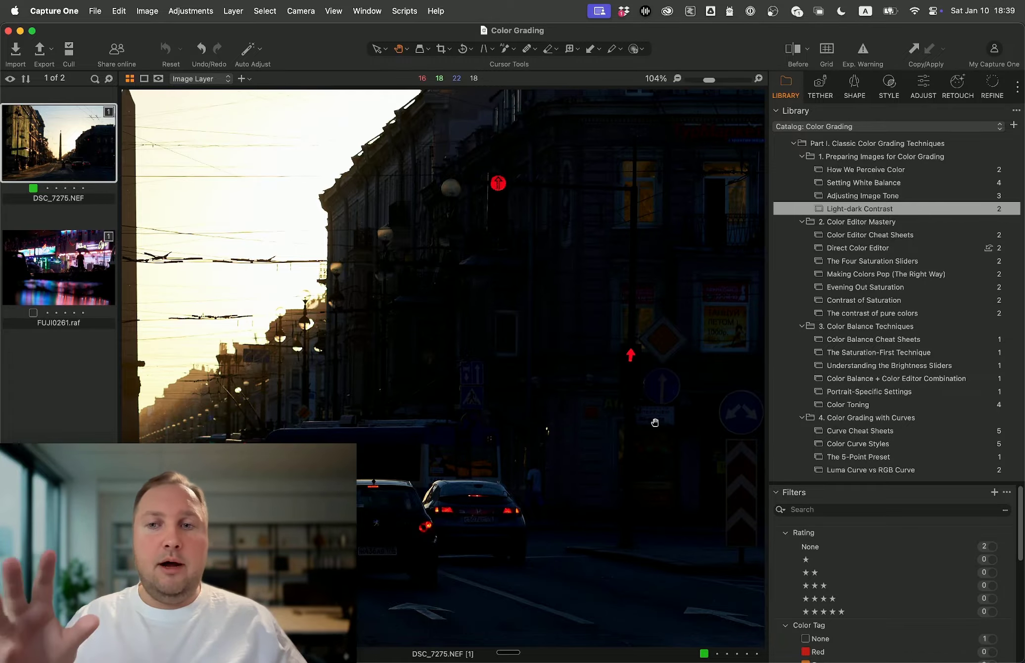
pyautogui.press('super+0')
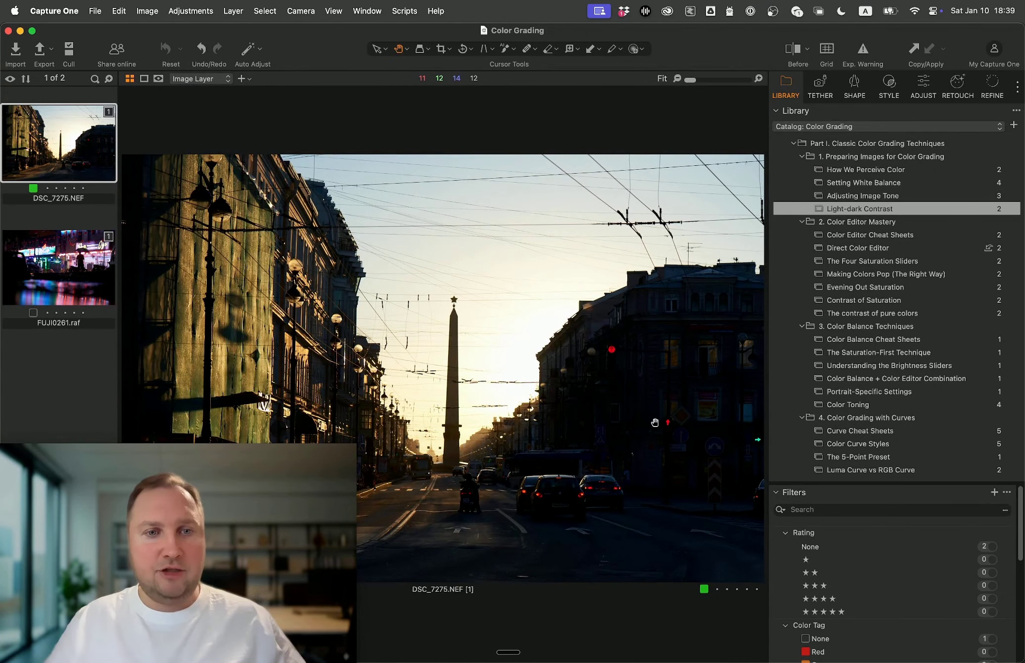
pyautogui.scroll(2, 584, 447)
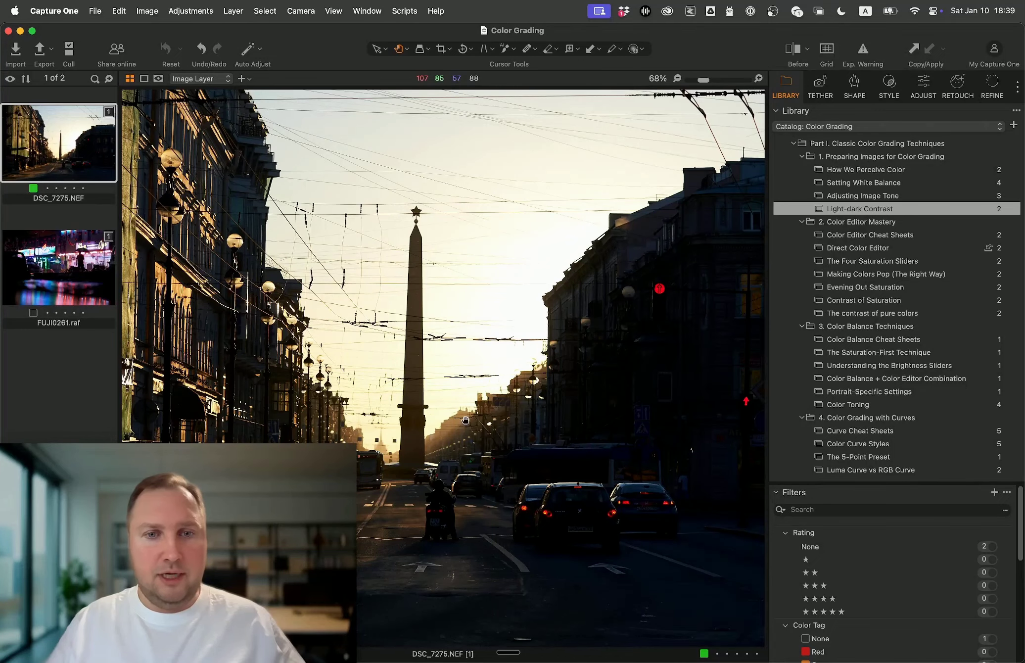
pyautogui.scroll(2, 441, 340)
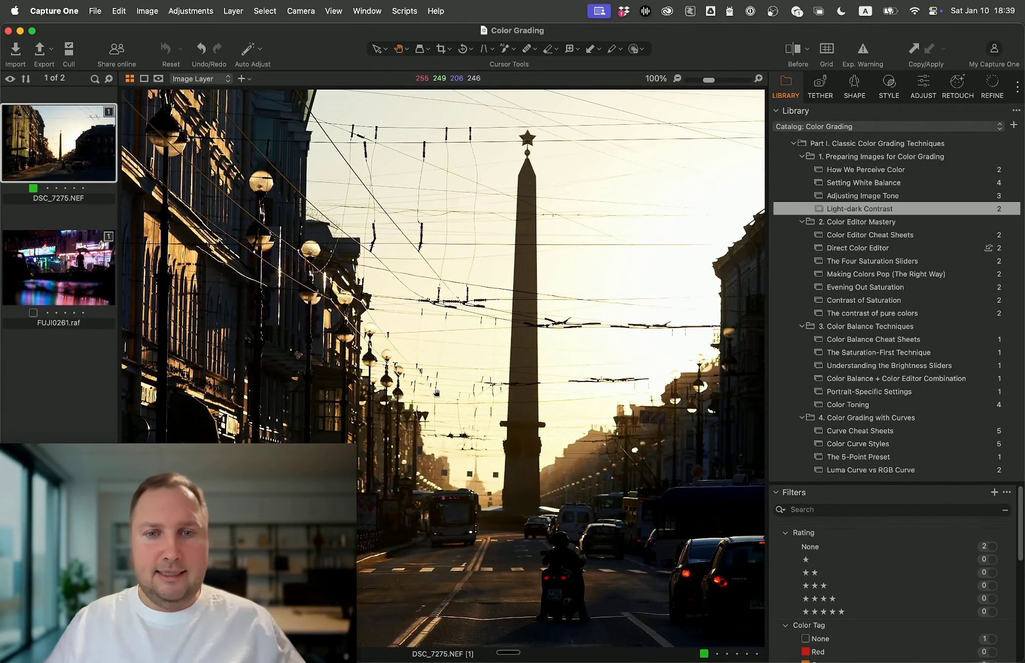
pyautogui.hscroll(5, 452, 394)
pyautogui.hscroll(3, 452, 394)
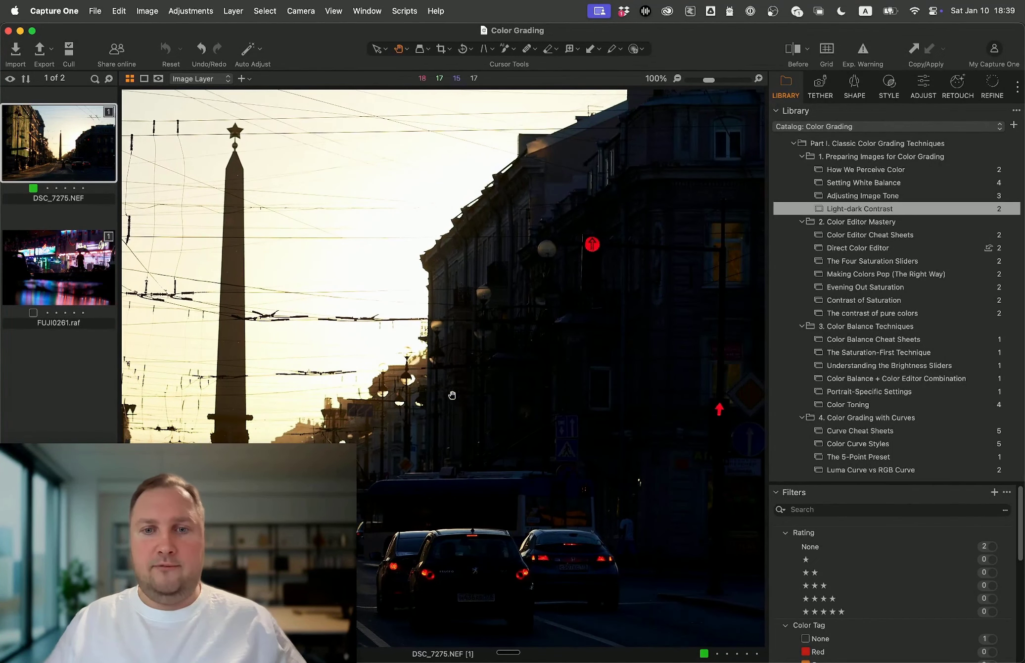
pyautogui.scroll(2, 581, 292)
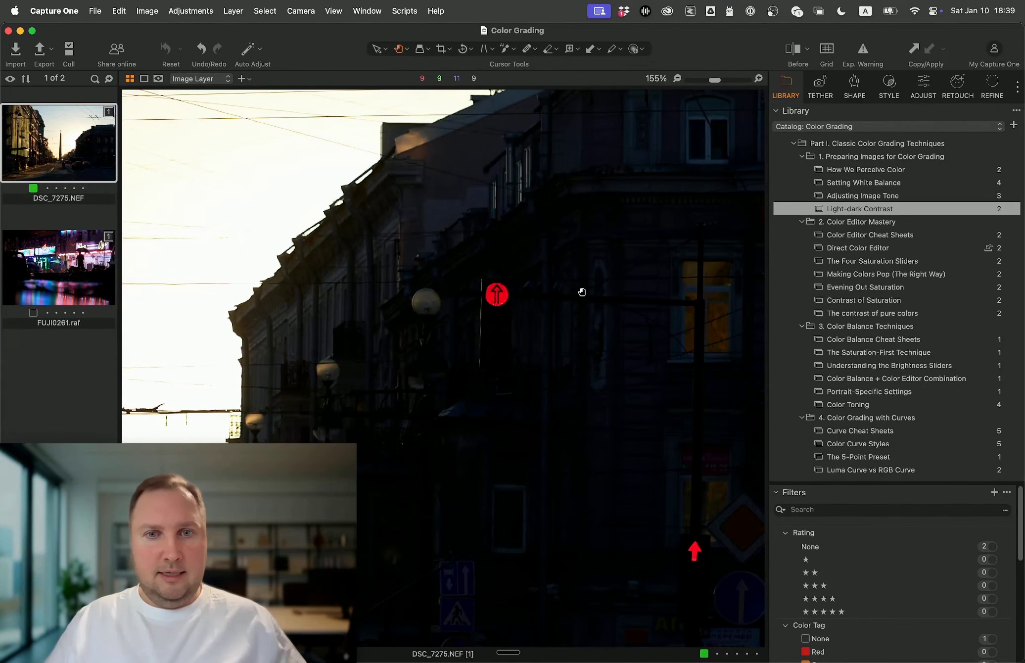
pyautogui.scroll(-2, 582, 292)
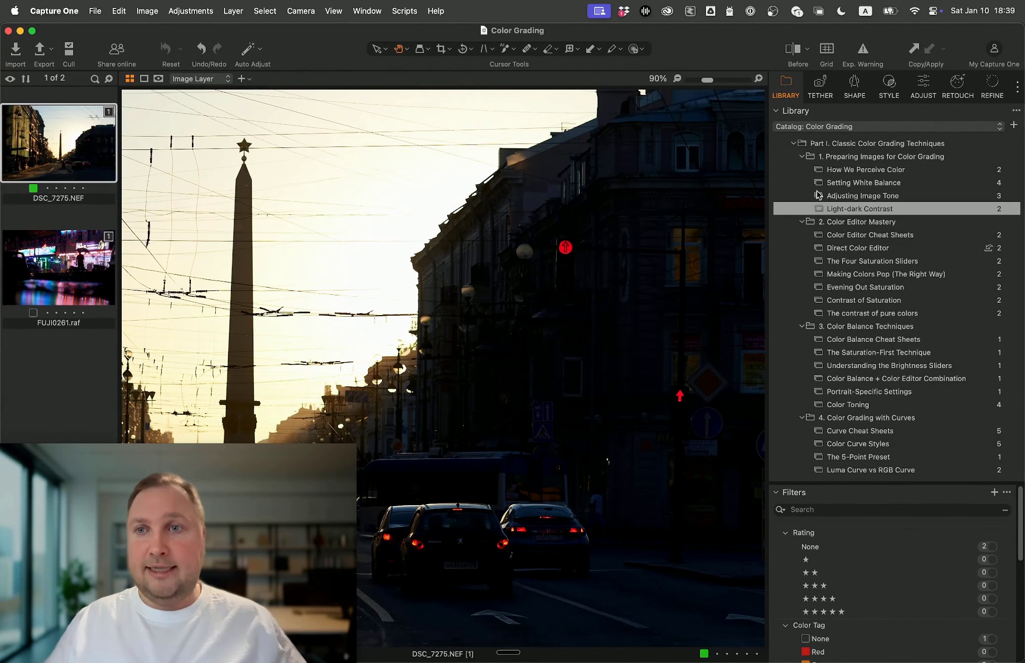
# - Raise the High Dynamic Range Shadow to 35 and Black to 14, and inspect the lifted building shadows
pyautogui.click(925, 83)
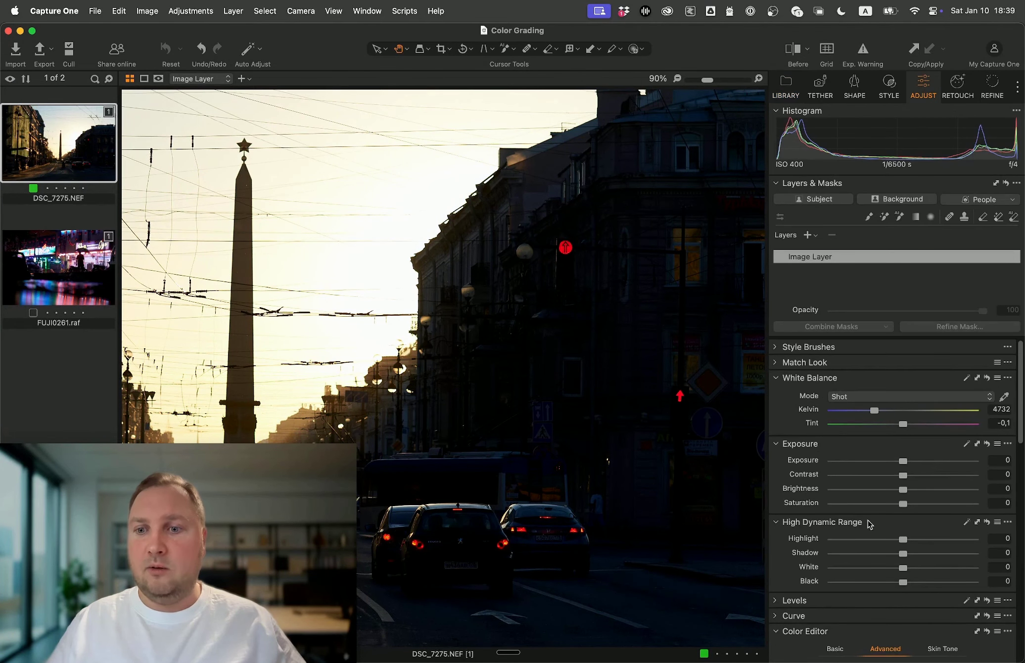
pyautogui.moveTo(903, 581); pyautogui.dragTo(929, 554)
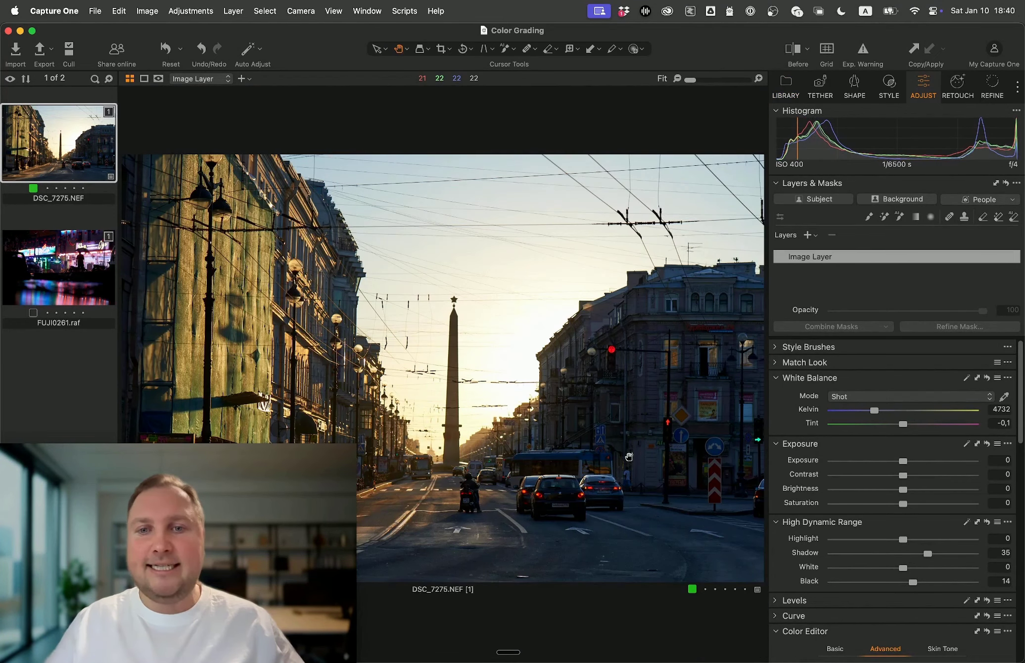
pyautogui.scroll(8, 629, 457)
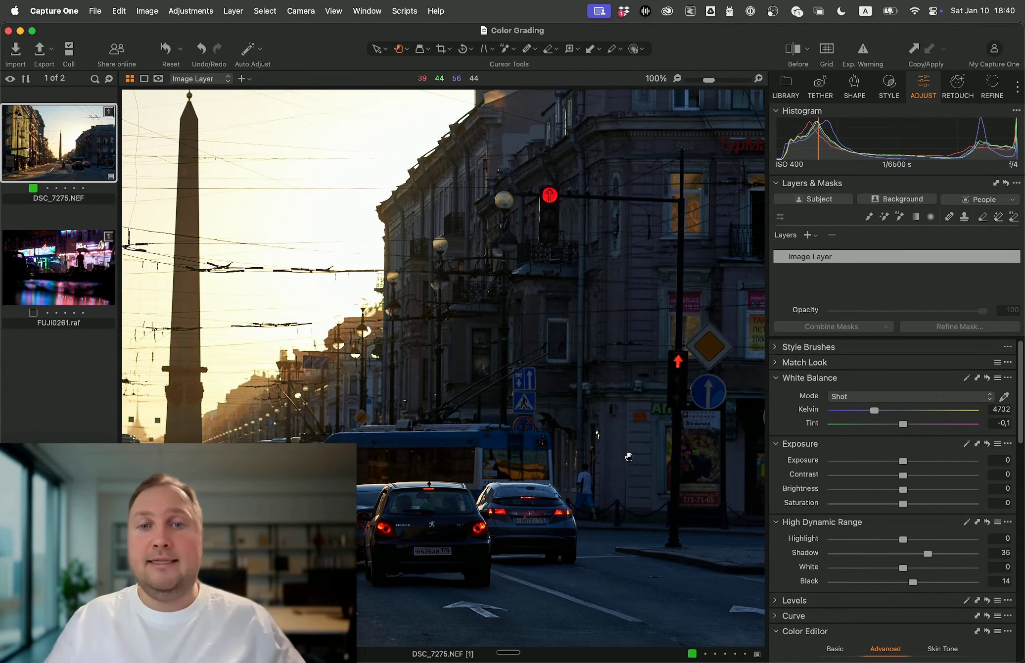
# - Reset the street photo's High Dynamic Range adjustments and re-examine the dark facades and traffic lights up close
pyautogui.click(987, 522)
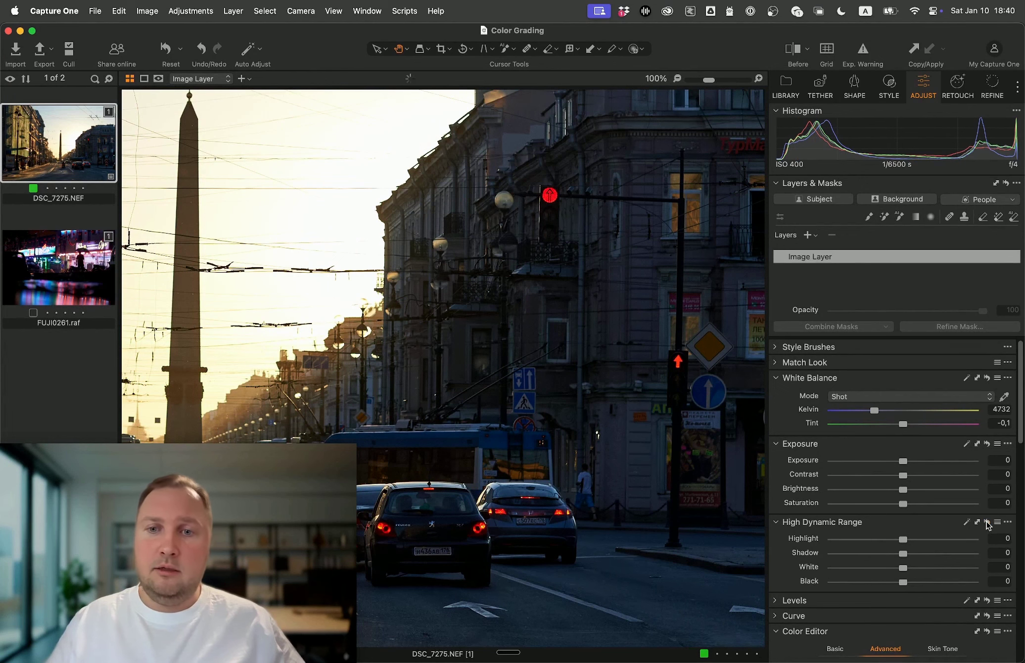
pyautogui.click(646, 401)
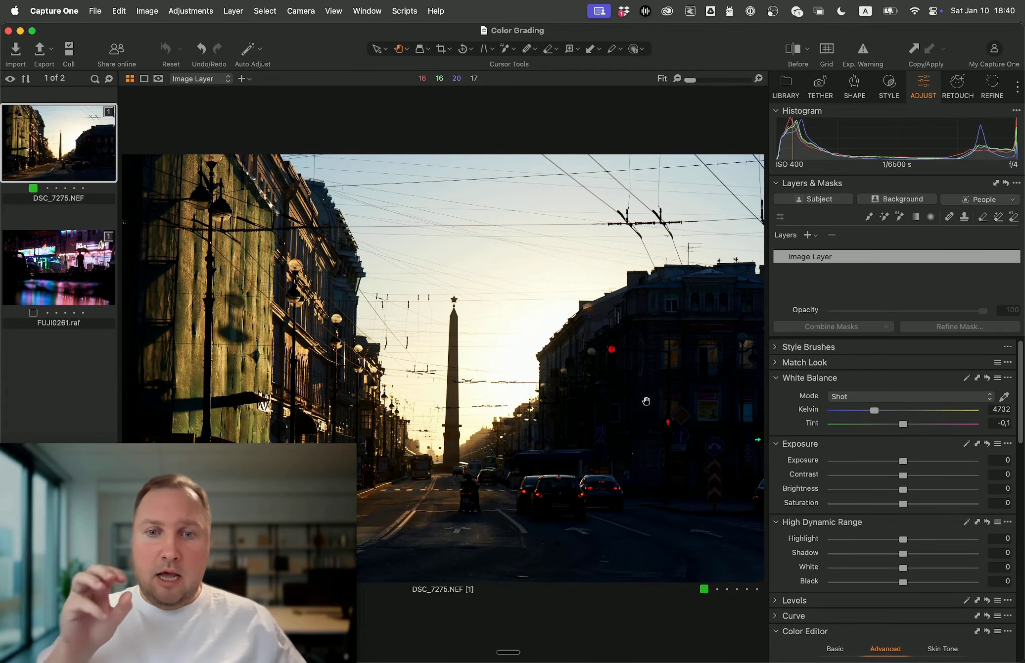
pyautogui.scroll(5, 645, 401)
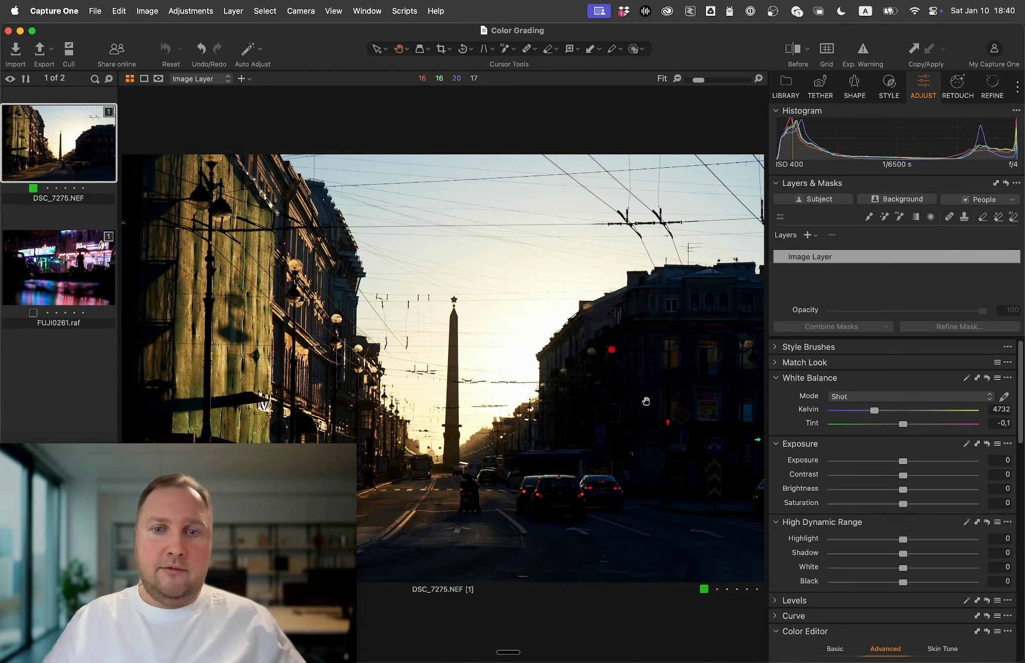
pyautogui.scroll(2, 646, 401)
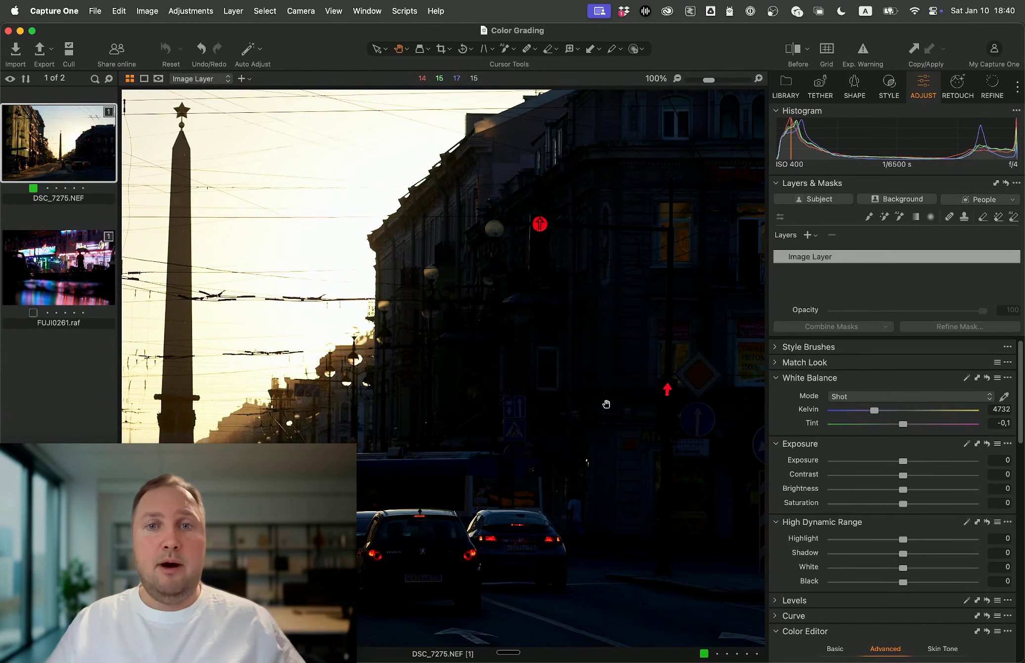
pyautogui.scroll(-2, 606, 404)
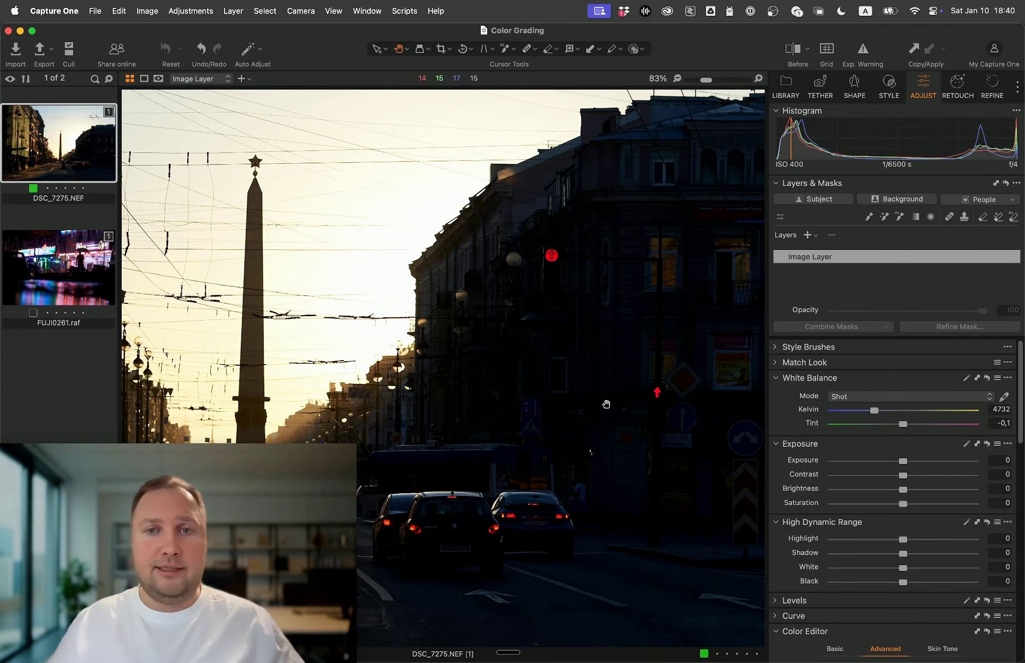
# - Select the neon street photo FUJI0261.raf and raise its Saturation to 26
pyautogui.click(56, 269)
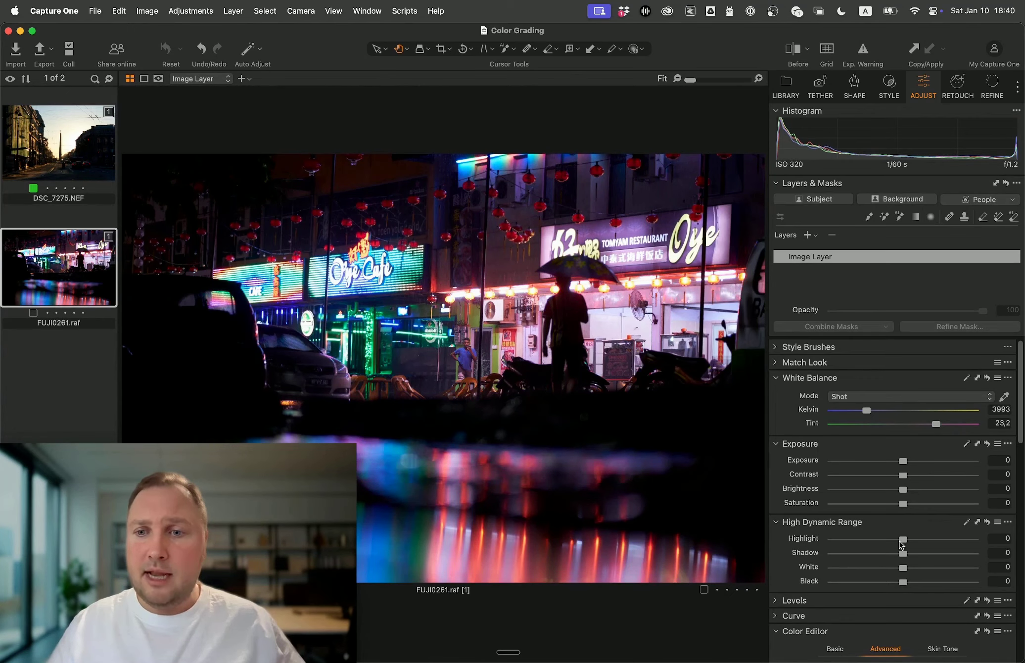
pyautogui.click(919, 505)
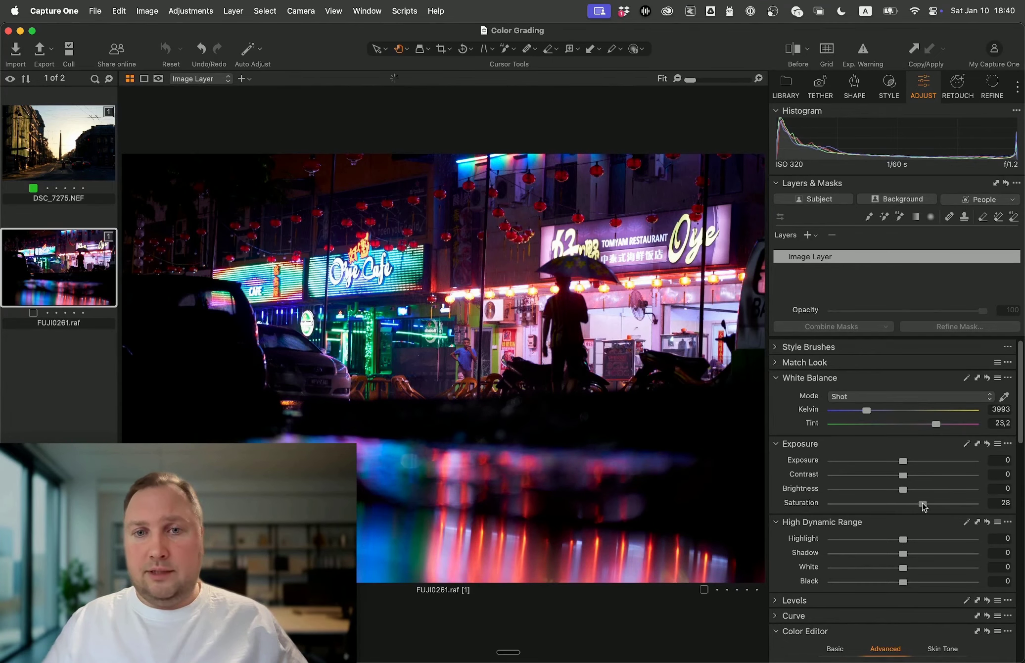
pyautogui.moveTo(923, 505); pyautogui.dragTo(922, 506)
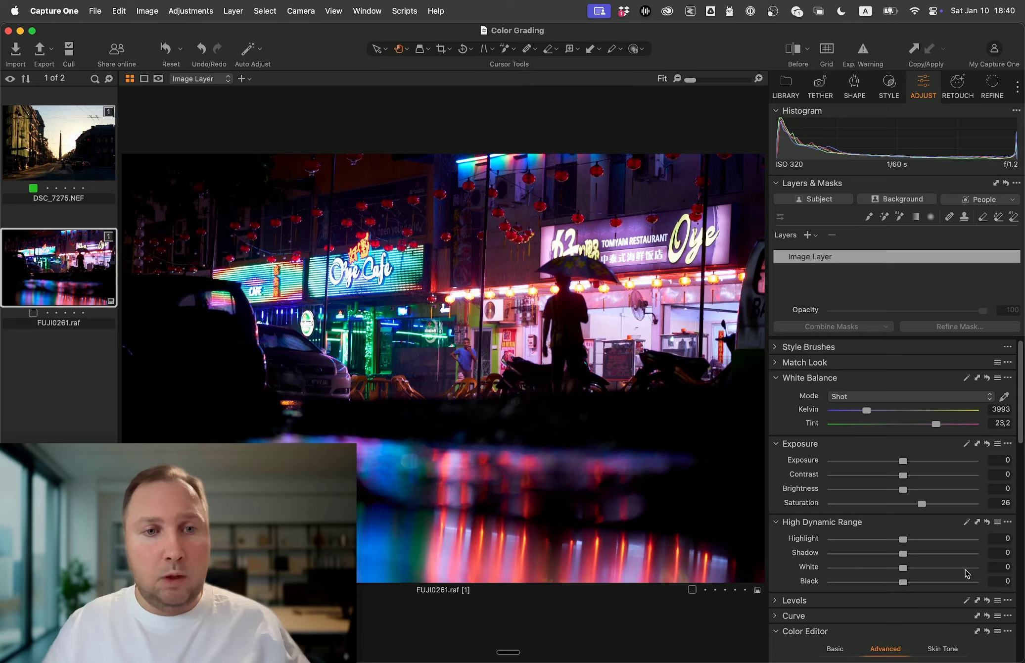
# - Raise the neon photo's High Dynamic Range Shadow to 26 and Black to 34, and inspect the lifted dark areas
pyautogui.click(921, 554)
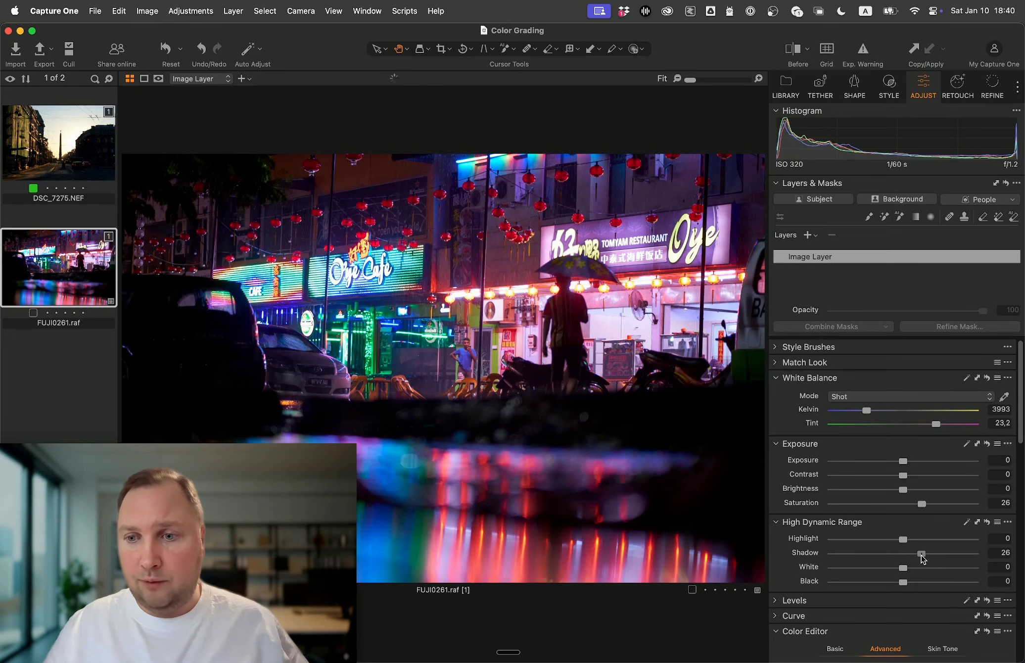
pyautogui.click(927, 582)
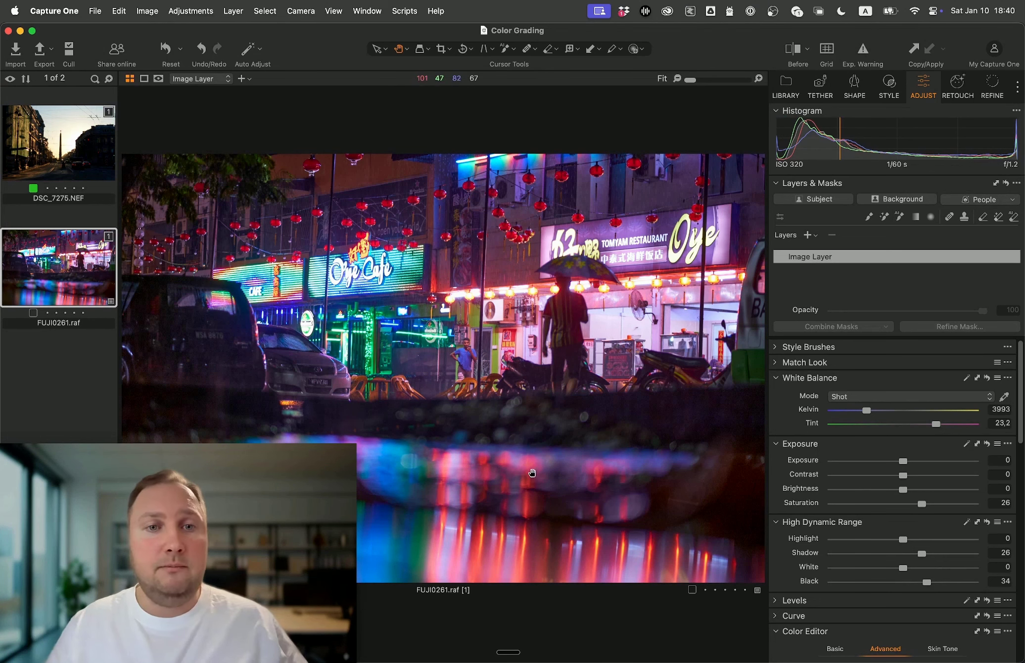
pyautogui.scroll(10, 402, 435)
pyautogui.scroll(4, 455, 398)
pyautogui.scroll(-10, 466, 399)
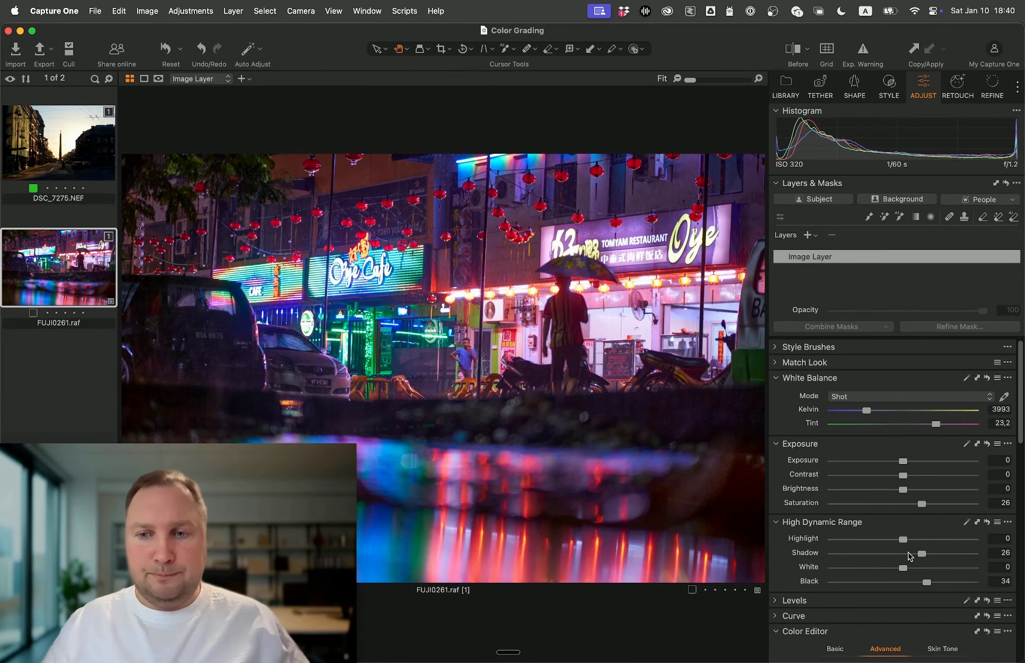
# - Lower the neon photo's Shadow to 6 and Black to 5, and reset all its High Dynamic Range adjustments
pyautogui.click(908, 553)
pyautogui.click(906, 582)
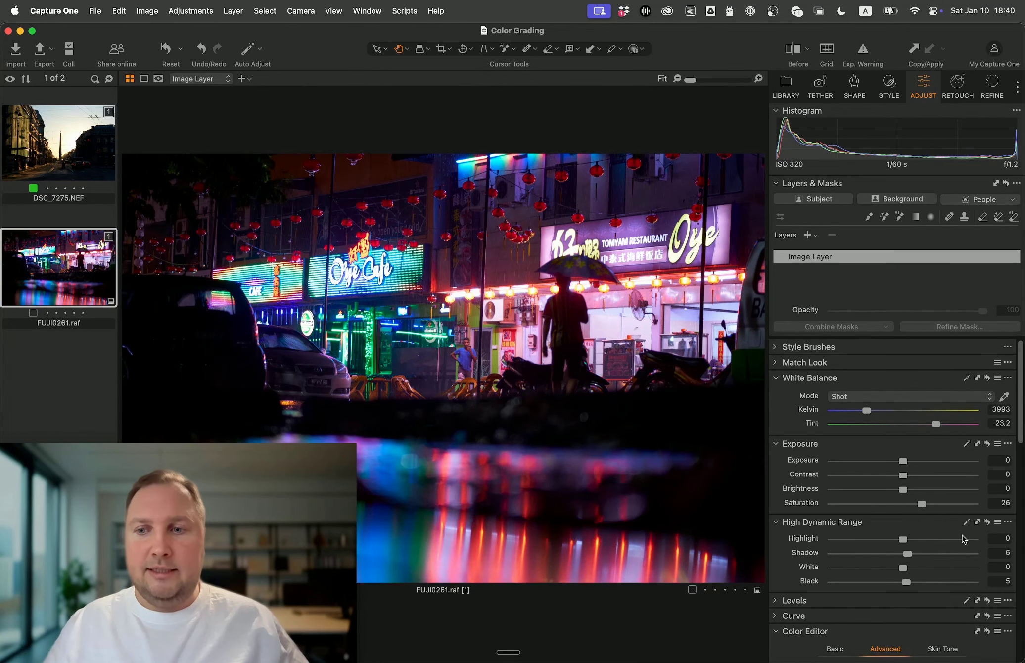
pyautogui.click(988, 523)
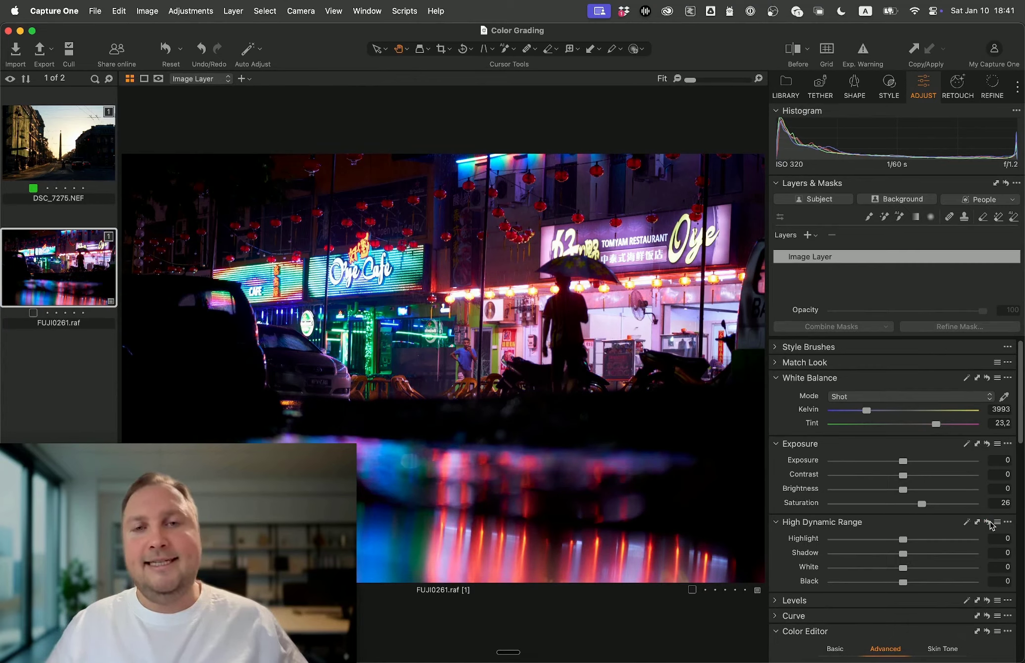
# - Open the Adjusting Image Tone album in the catalog and select the cello photo 4_01.NEF
pyautogui.click(786, 85)
pyautogui.click(864, 195)
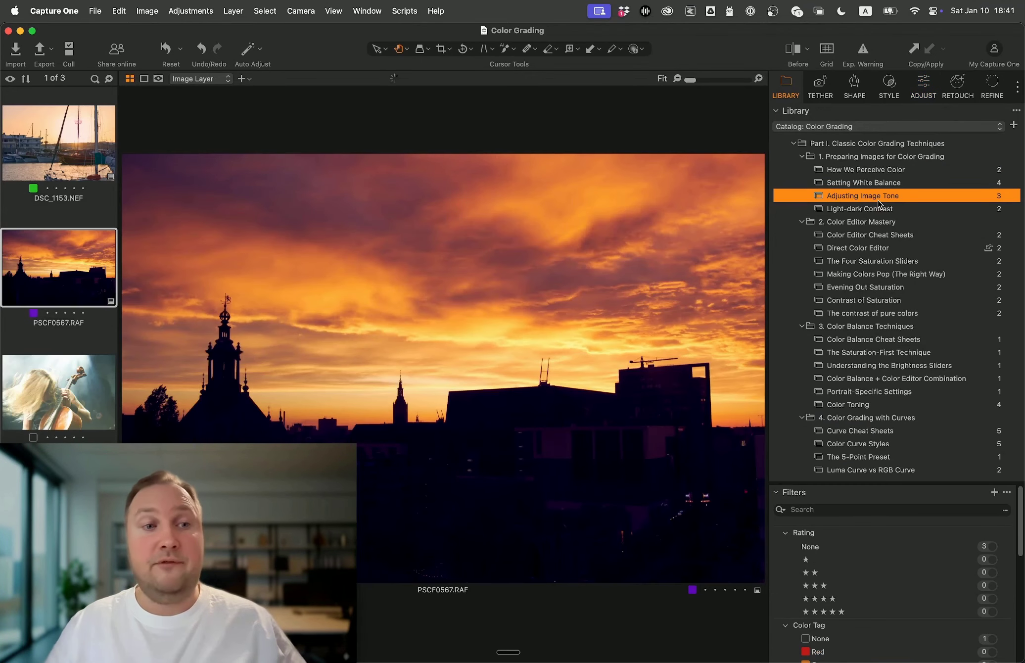
pyautogui.click(76, 384)
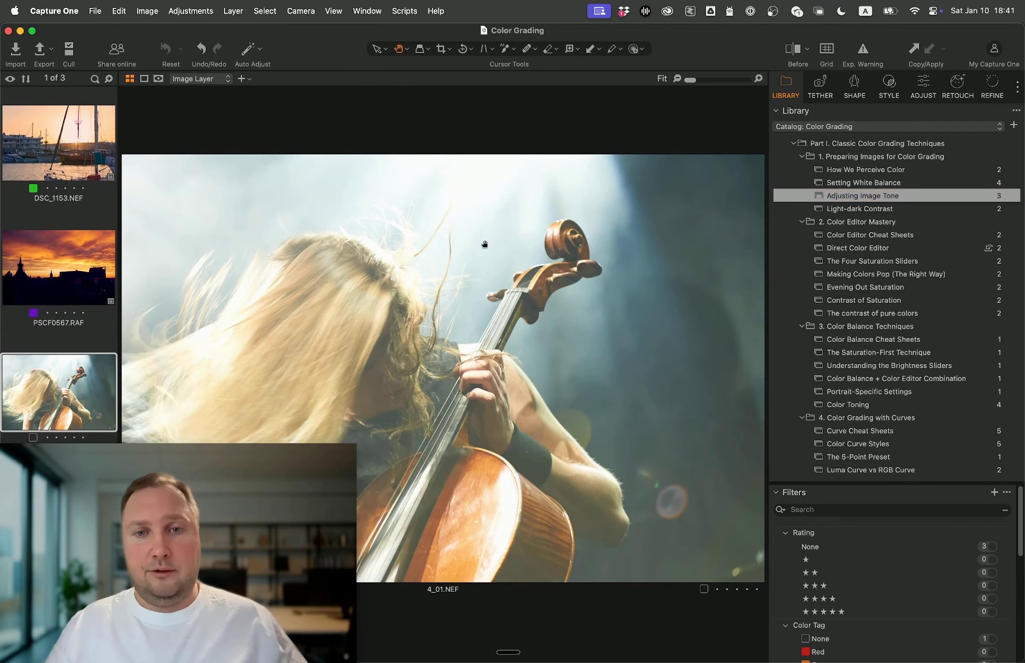
# - Inspect the cello photo's bright hair and hands up close, and lower its Exposure to -0,92
pyautogui.click(924, 87)
pyautogui.scroll(5, 464, 263)
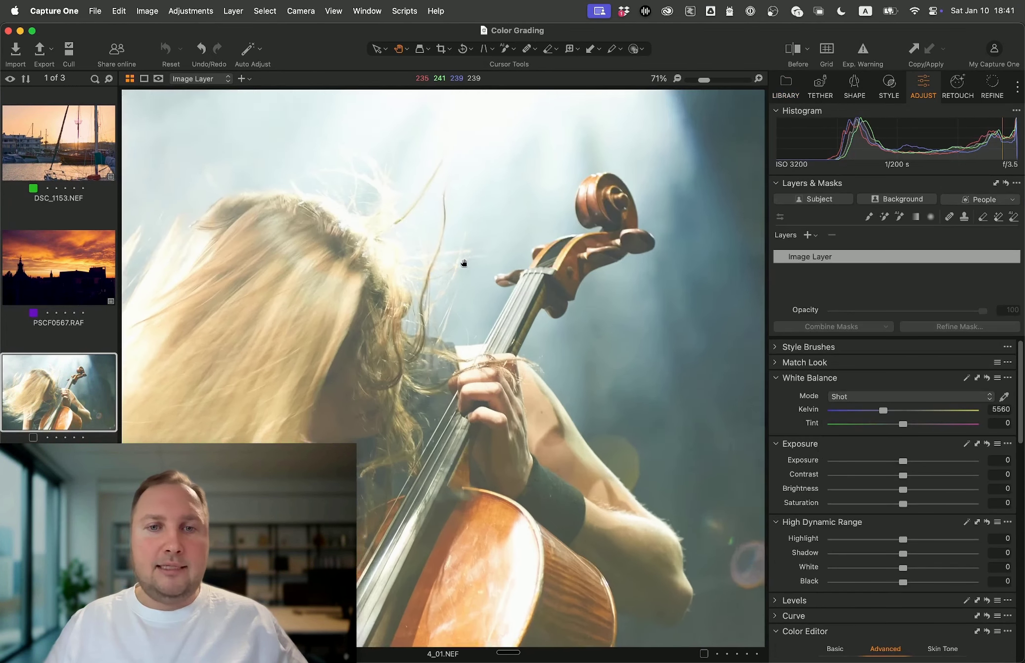
pyautogui.hscroll(3, 464, 264)
pyautogui.hscroll(-1, 565, 344)
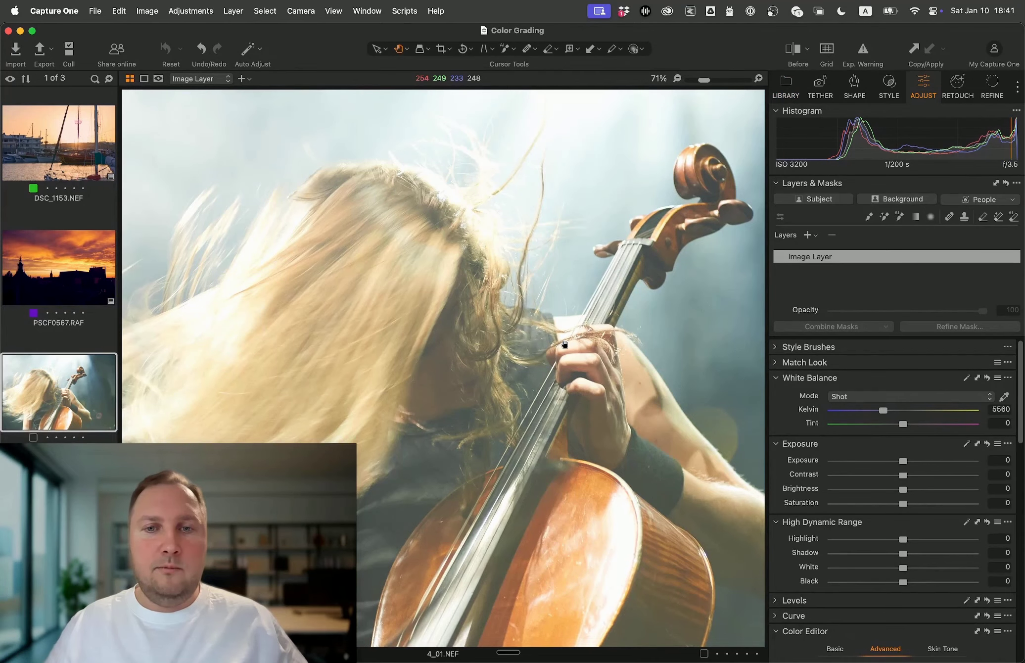
pyautogui.scroll(-5, 565, 345)
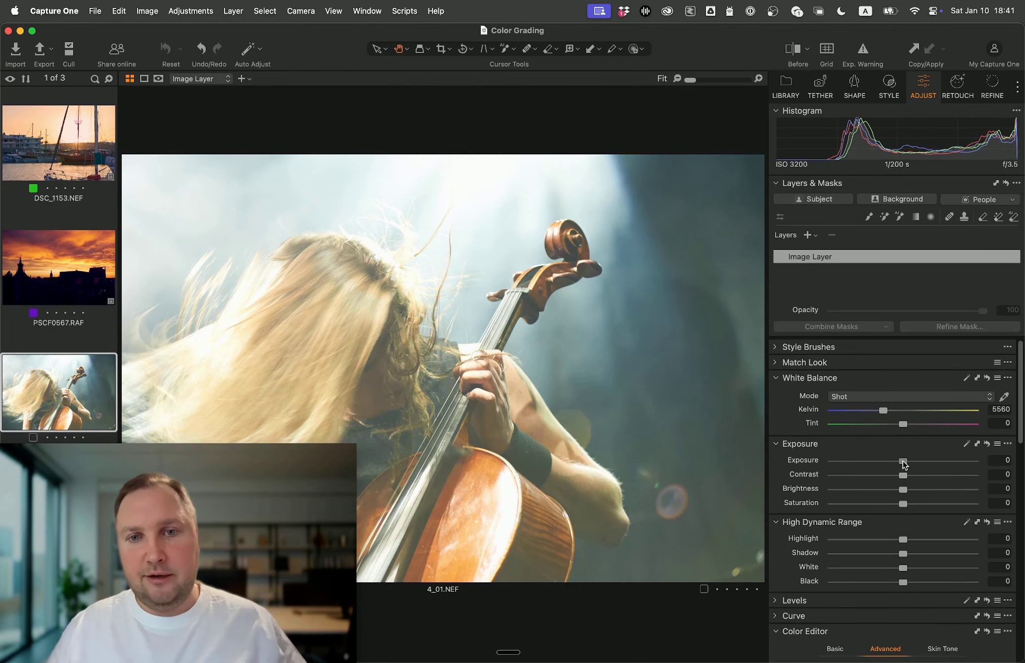
pyautogui.moveTo(903, 463); pyautogui.dragTo(891, 465)
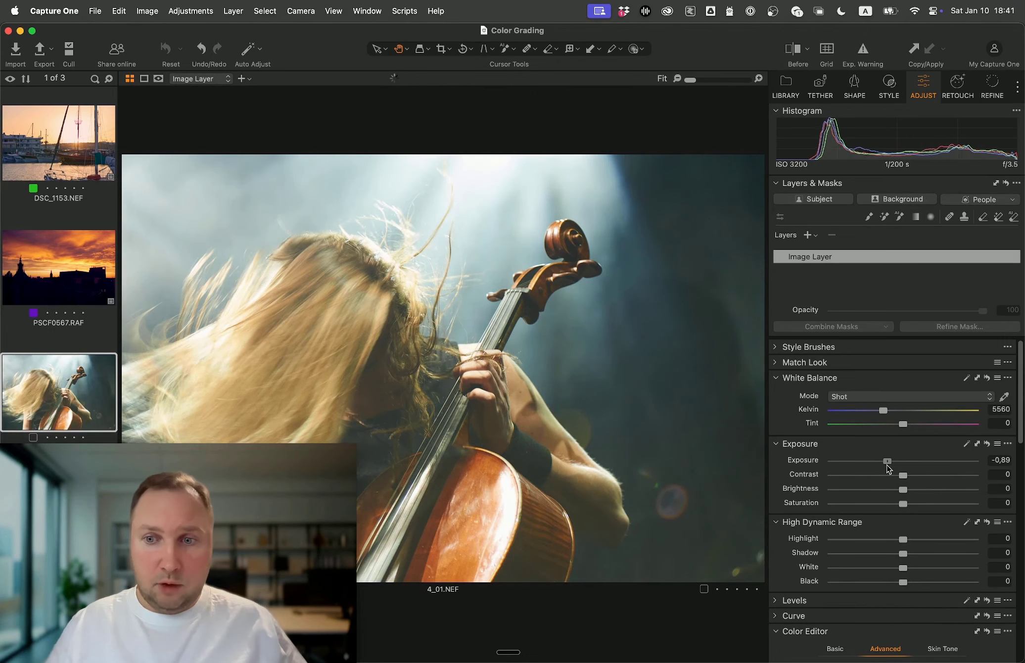
# - Expand the Levels tool and apply its automatic adjustment to the cello photo
pyautogui.scroll(-6, 889, 469)
pyautogui.scroll(4, 889, 469)
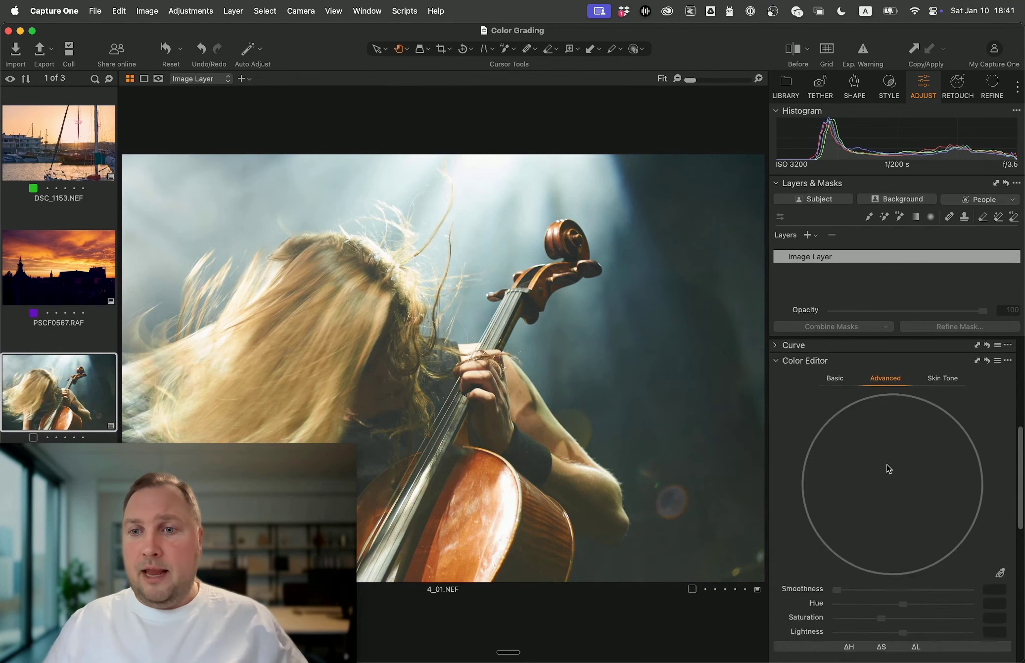
pyautogui.scroll(-10, 889, 469)
pyautogui.scroll(8, 889, 469)
pyautogui.scroll(-4, 889, 469)
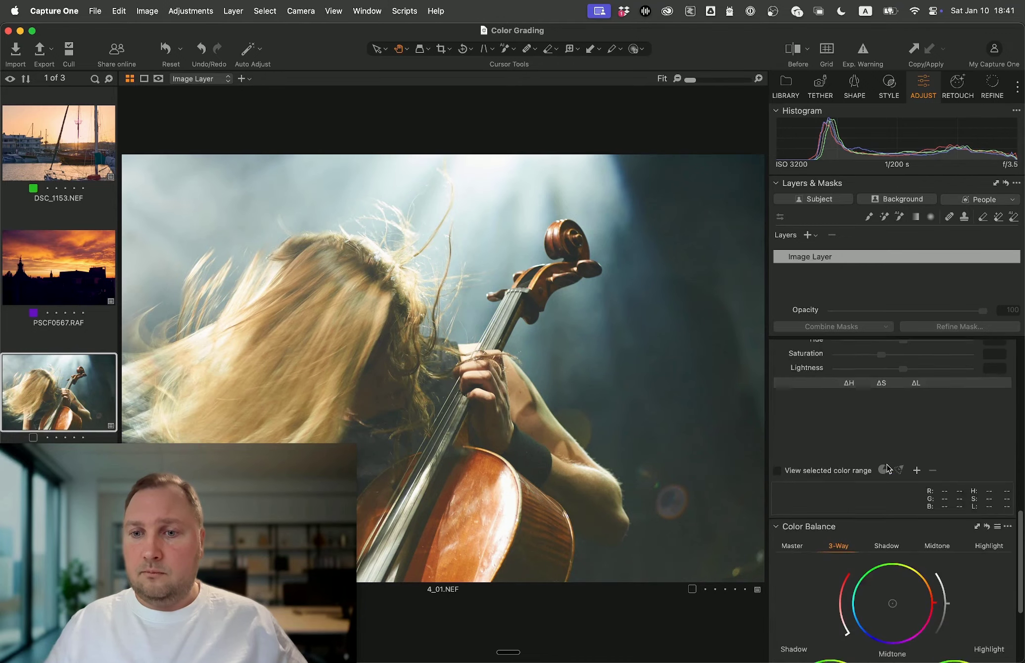
pyautogui.scroll(6, 889, 469)
pyautogui.click(774, 366)
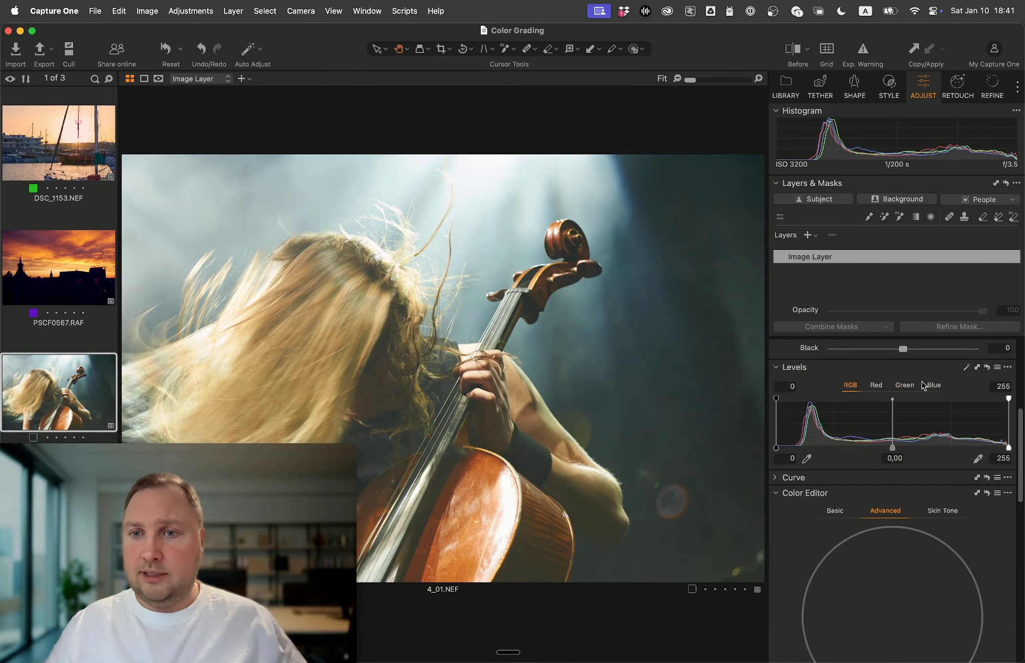
pyautogui.click(967, 367)
# - Examine the cellist's hair, hands and instrument up close and compare the photo before and after the tone adjustments
pyautogui.scroll(5, 930, 450)
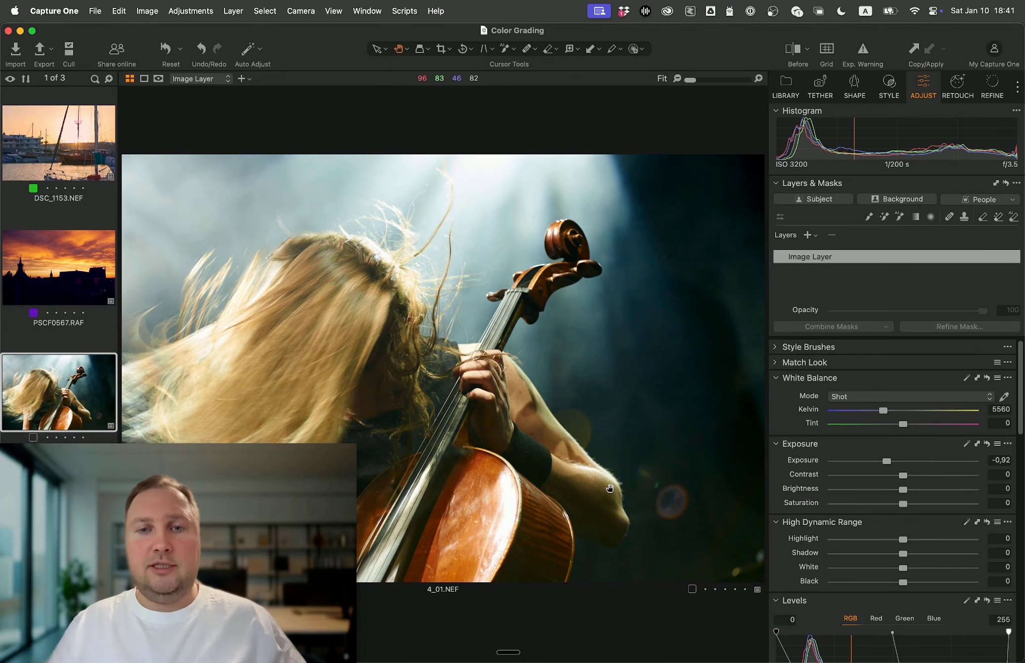
pyautogui.scroll(5, 484, 371)
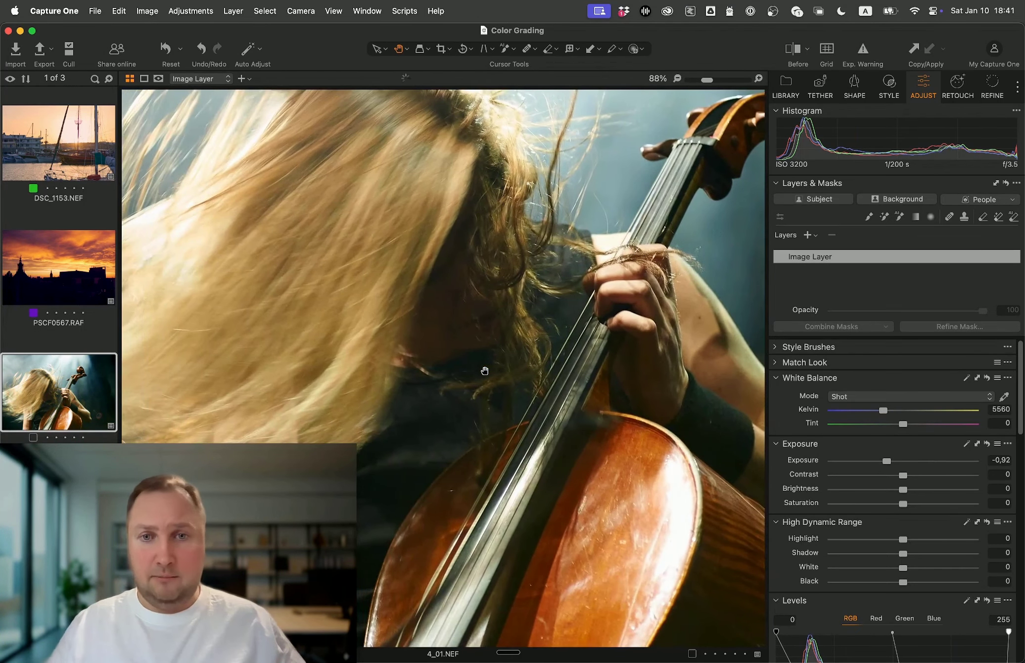
pyautogui.scroll(-2, 485, 371)
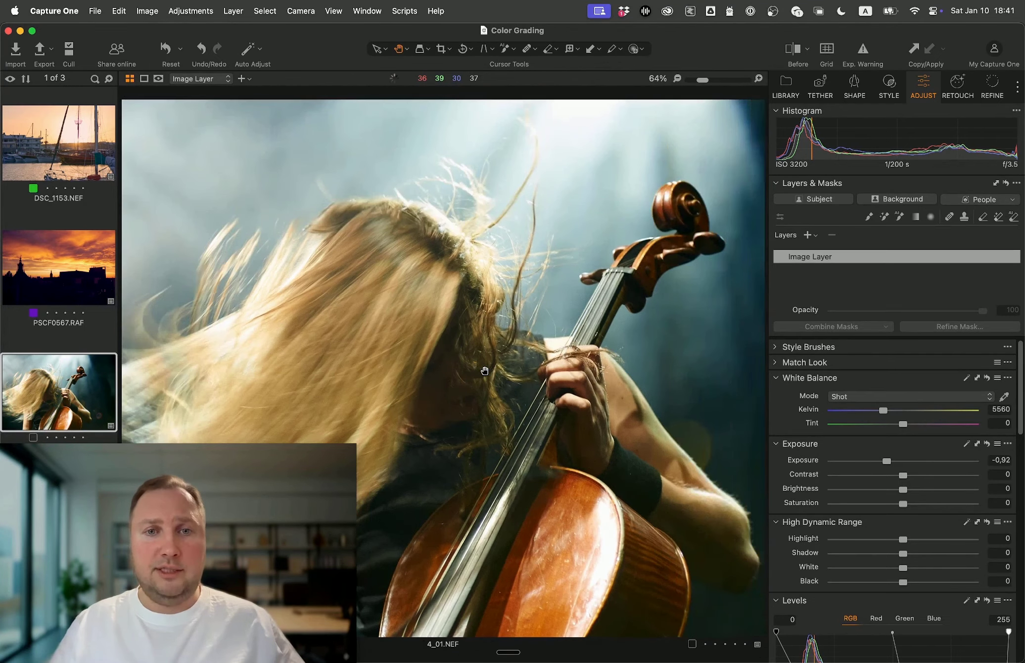
pyautogui.scroll(1, 484, 371)
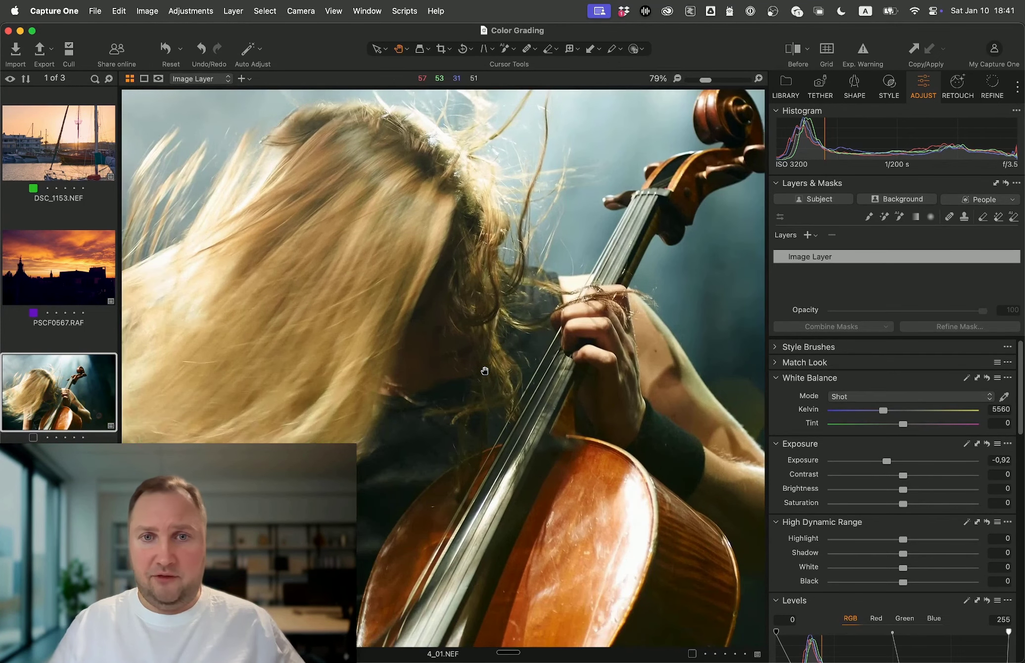
pyautogui.press('y')
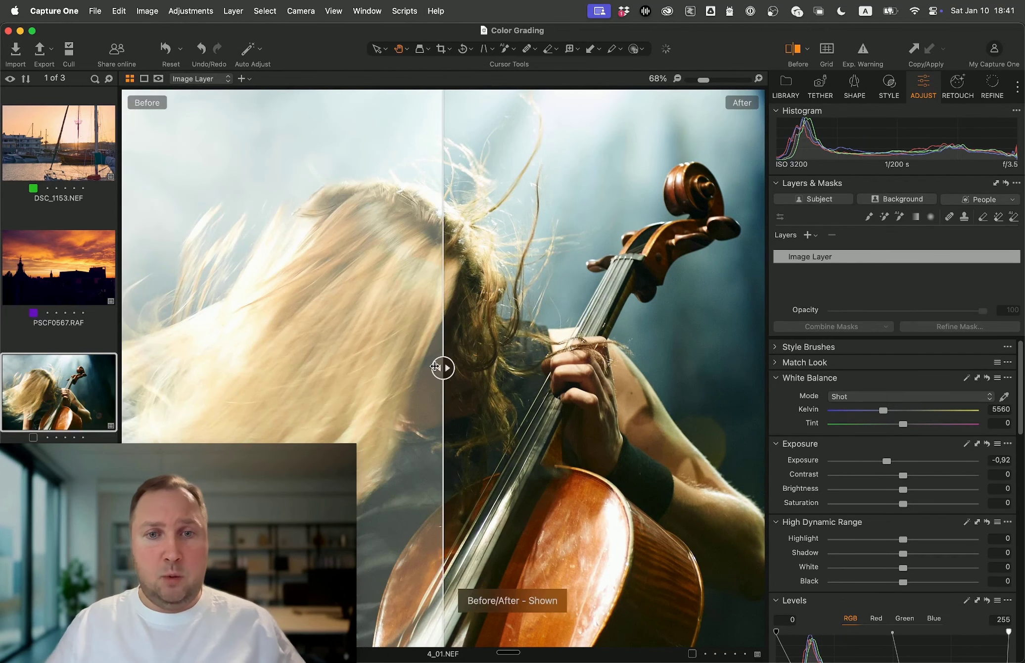
pyautogui.moveTo(442, 366); pyautogui.dragTo(460, 407)
pyautogui.press('y')
pyautogui.scroll(-5, 460, 408)
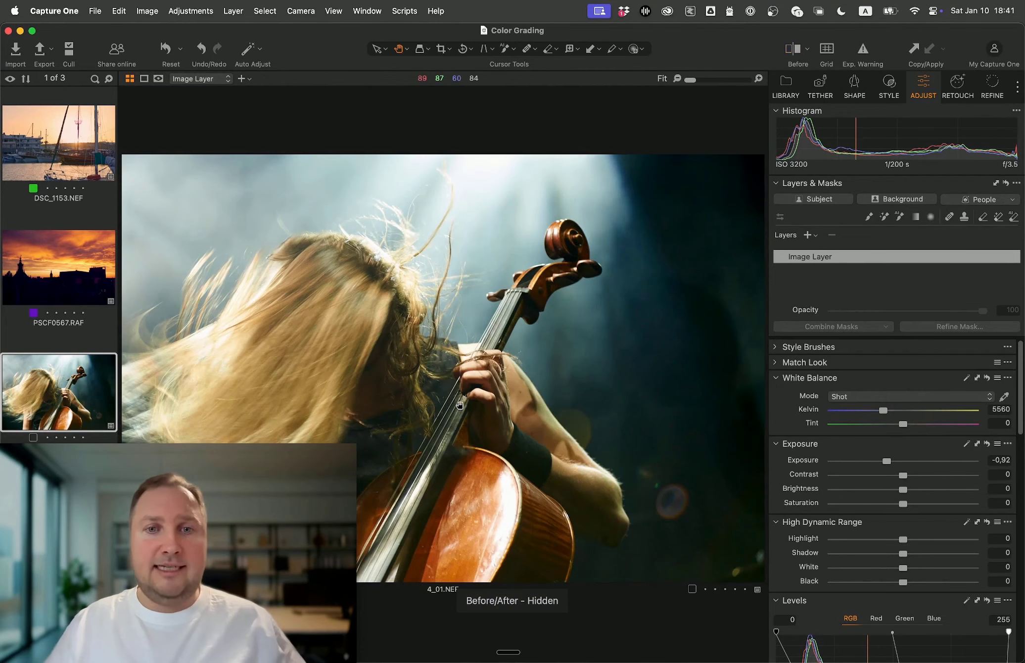
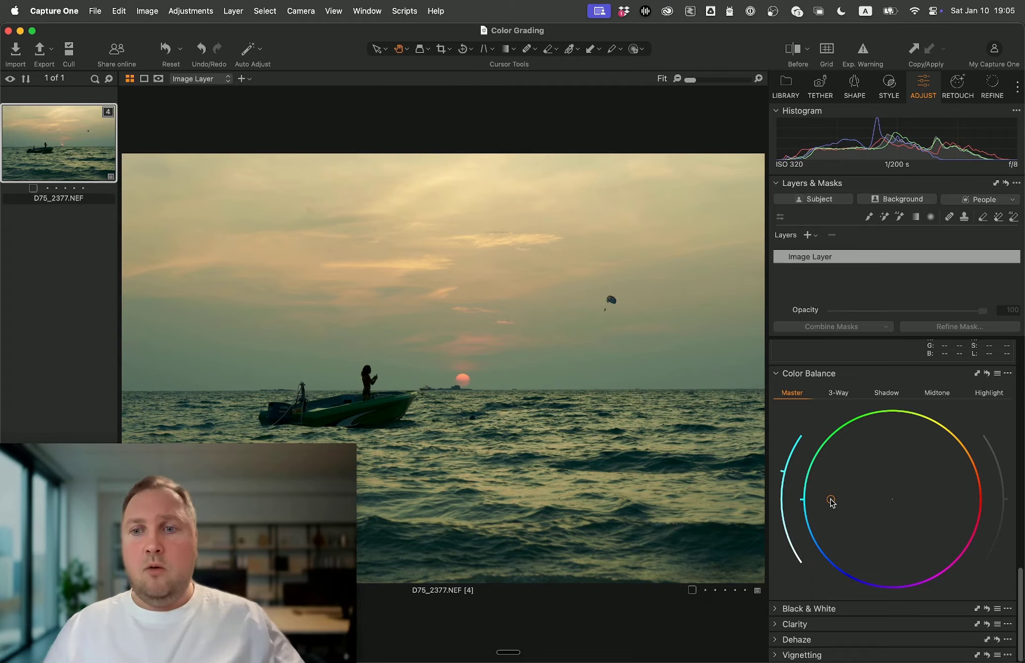
# - Reset the Color Balance of the sunset seascape D75_2377.NEF and show its Shadow color wheel
pyautogui.moveTo(831, 501)
pyautogui.mouseDown()
pyautogui.moveTo(913, 475)
pyautogui.moveTo(931, 494)
pyautogui.moveTo(848, 501)
pyautogui.mouseUp()
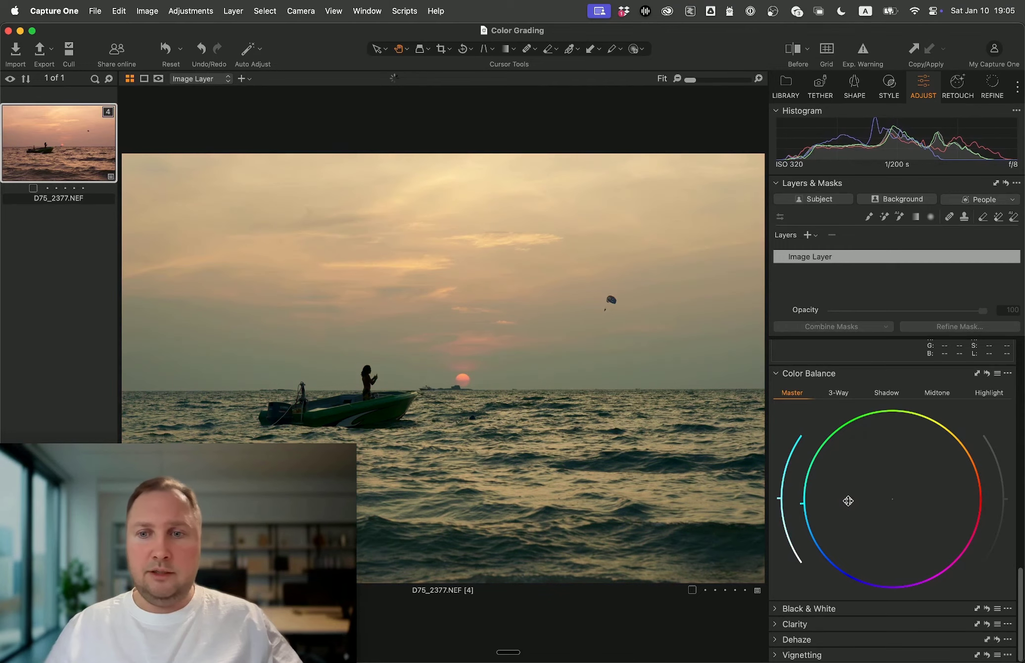
pyautogui.click(990, 374)
pyautogui.click(888, 397)
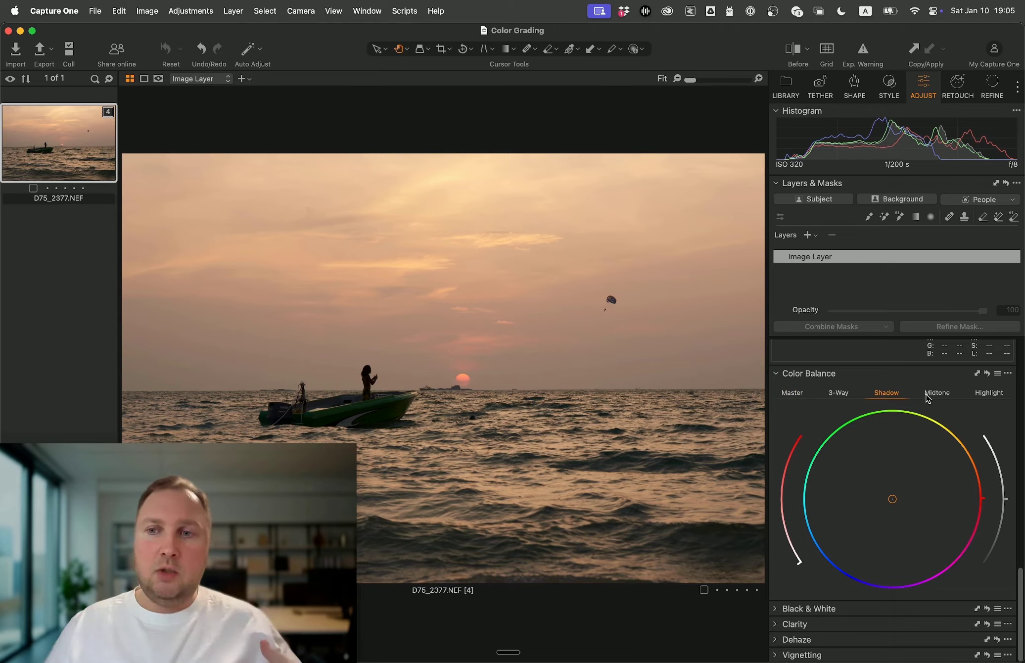
pyautogui.click(932, 396)
pyautogui.click(991, 395)
pyautogui.click(886, 394)
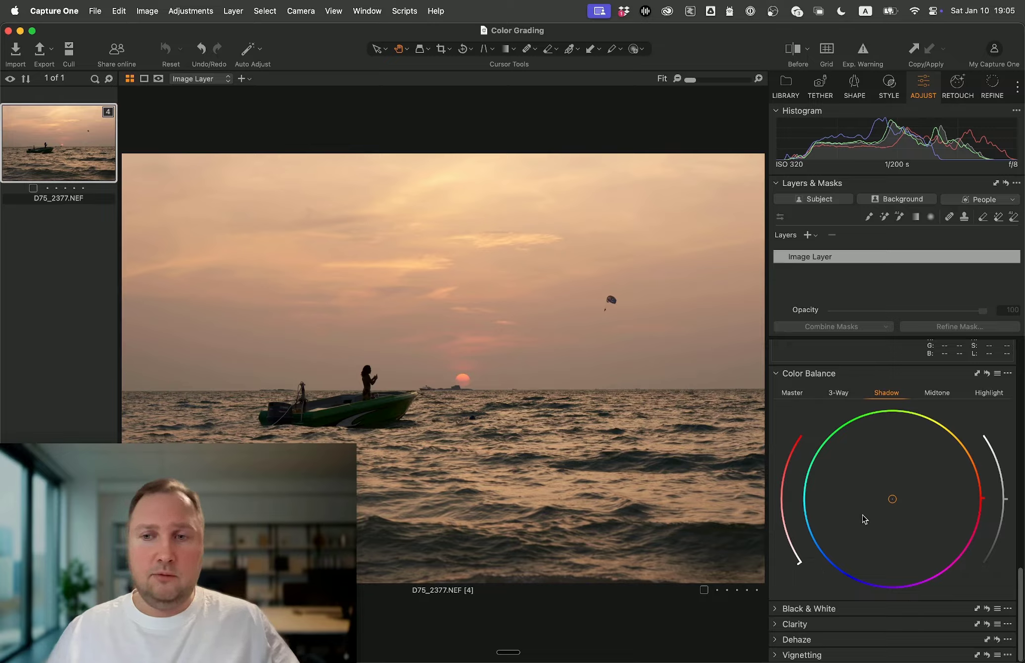
# - Add a light blue tint to the seascape's shadows with Color Balance, trying out different saturations and hues
pyautogui.moveTo(892, 499)
pyautogui.mouseDown()
pyautogui.moveTo(858, 478)
pyautogui.moveTo(861, 501)
pyautogui.moveTo(927, 540)
pyautogui.moveTo(936, 496)
pyautogui.moveTo(920, 531)
pyautogui.moveTo(847, 490)
pyautogui.moveTo(870, 510)
pyautogui.mouseUp()
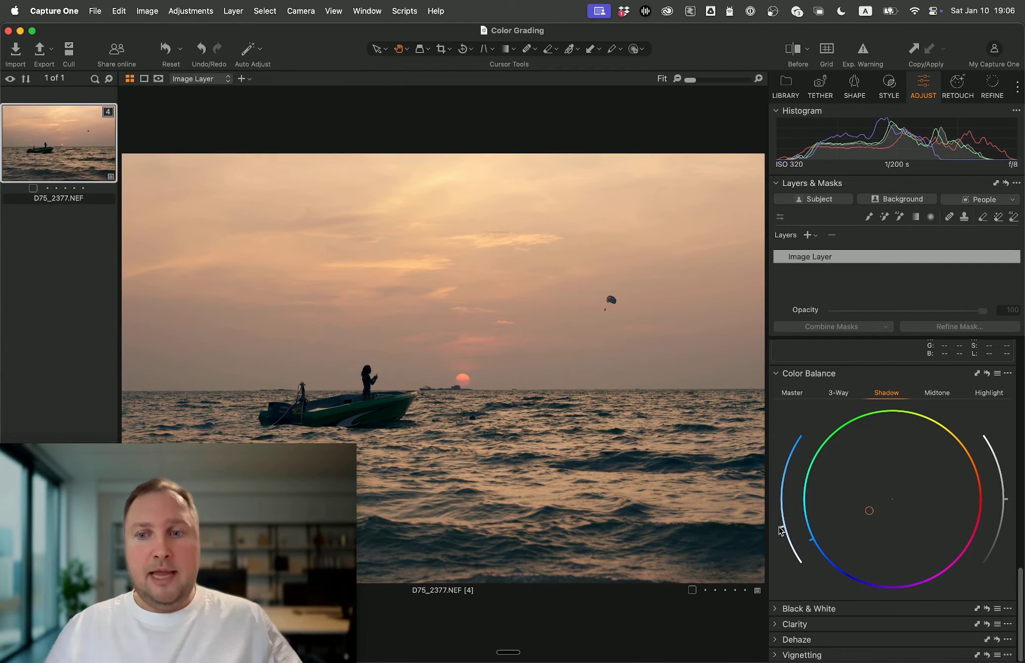
pyautogui.moveTo(781, 531)
pyautogui.mouseDown()
pyautogui.moveTo(788, 448)
pyautogui.moveTo(781, 526)
pyautogui.moveTo(792, 471)
pyautogui.mouseUp()
pyautogui.moveTo(867, 493); pyautogui.dragTo(871, 520)
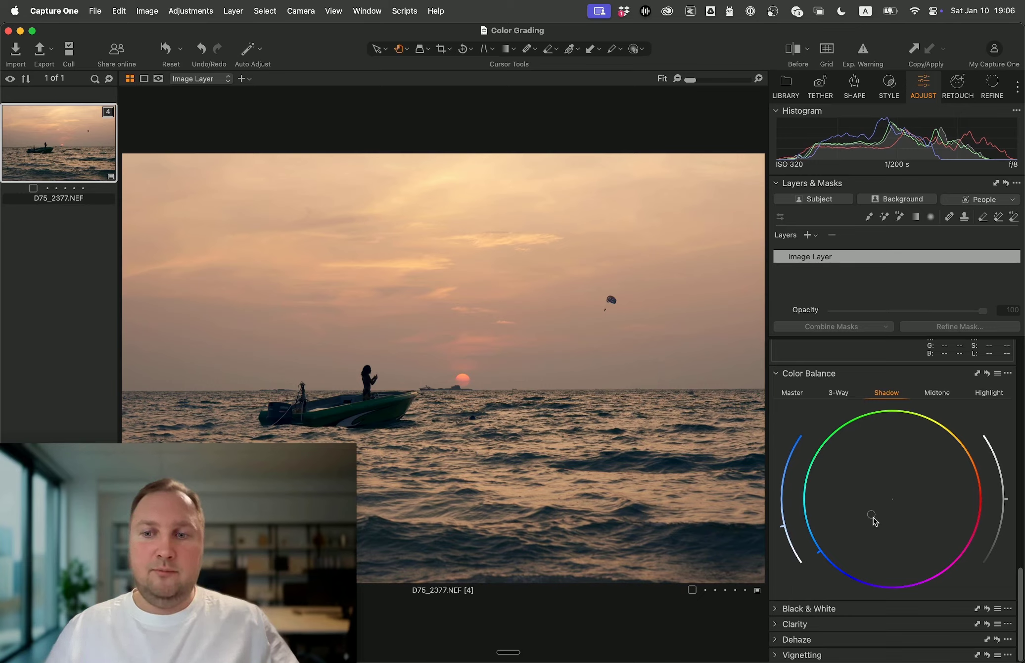
# - Push the shadow tint to full saturation and shift its hue from blue slightly toward cyan
pyautogui.moveTo(872, 520)
pyautogui.mouseDown()
pyautogui.moveTo(842, 522)
pyautogui.moveTo(817, 545)
pyautogui.moveTo(827, 544)
pyautogui.mouseUp()
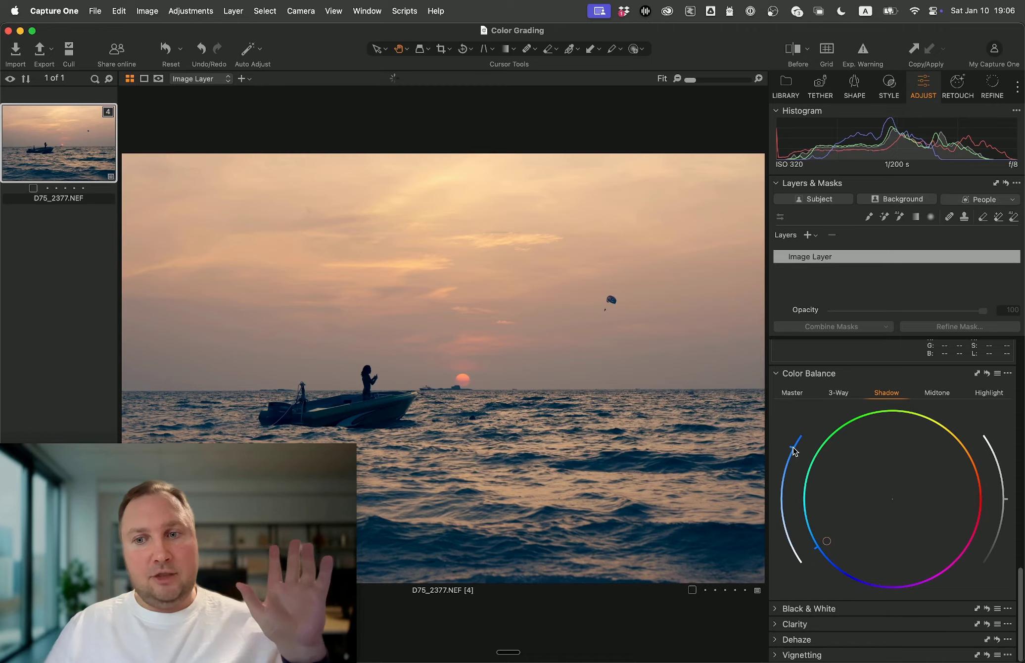
pyautogui.moveTo(793, 450); pyautogui.dragTo(799, 437)
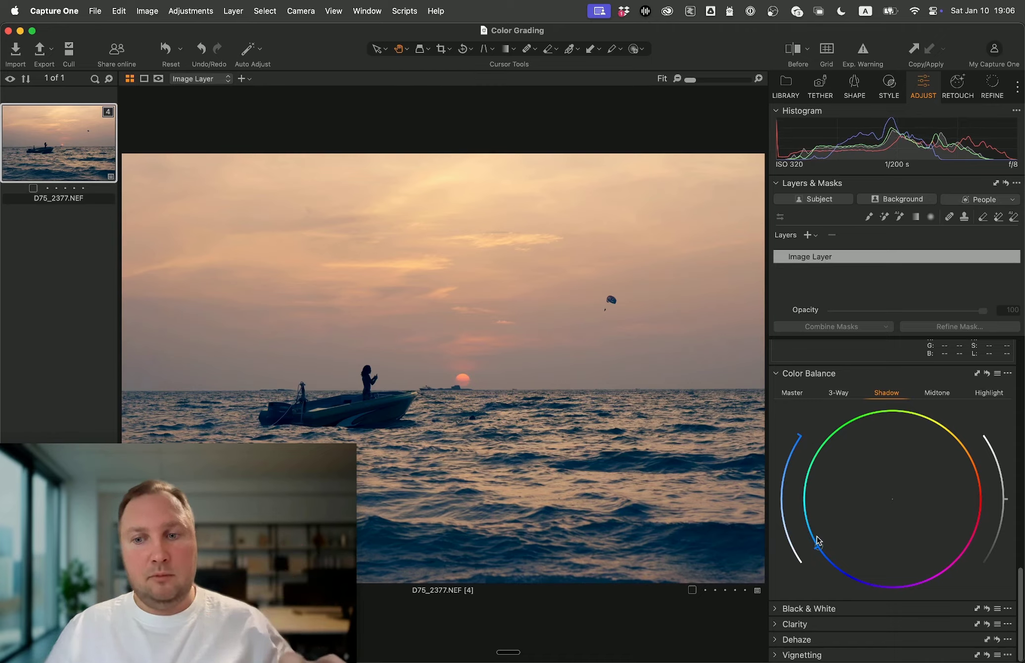
pyautogui.moveTo(819, 551)
pyautogui.mouseDown()
pyautogui.moveTo(806, 524)
pyautogui.moveTo(808, 540)
pyautogui.mouseUp()
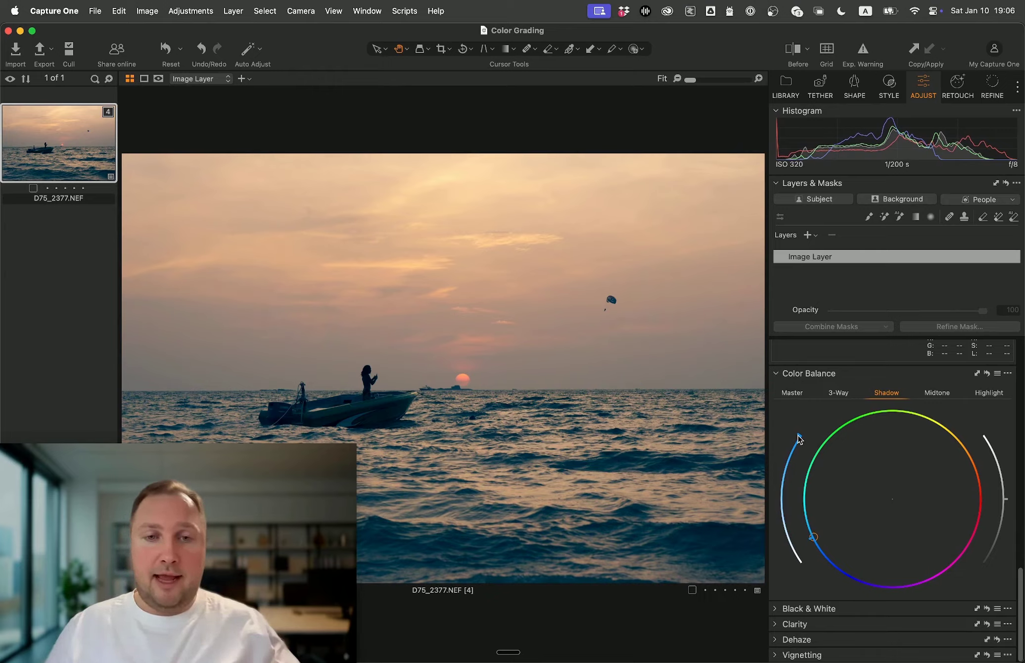
# - Compare moderate and full saturation of the shadow tint, and leave it at about half strength
pyautogui.moveTo(798, 438); pyautogui.dragTo(784, 486)
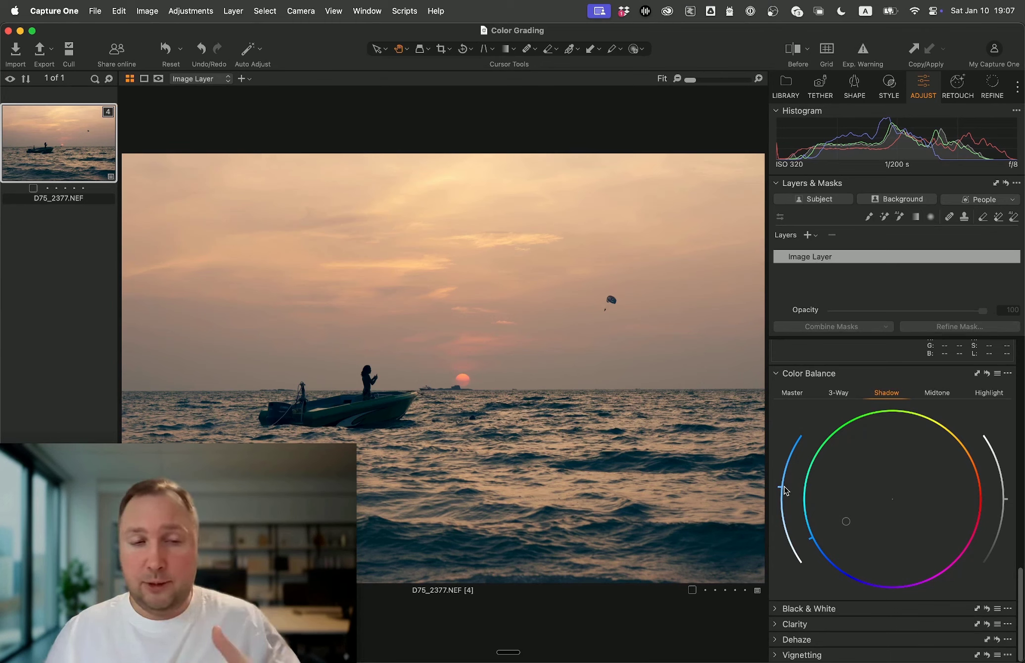
pyautogui.moveTo(780, 492); pyautogui.dragTo(809, 426)
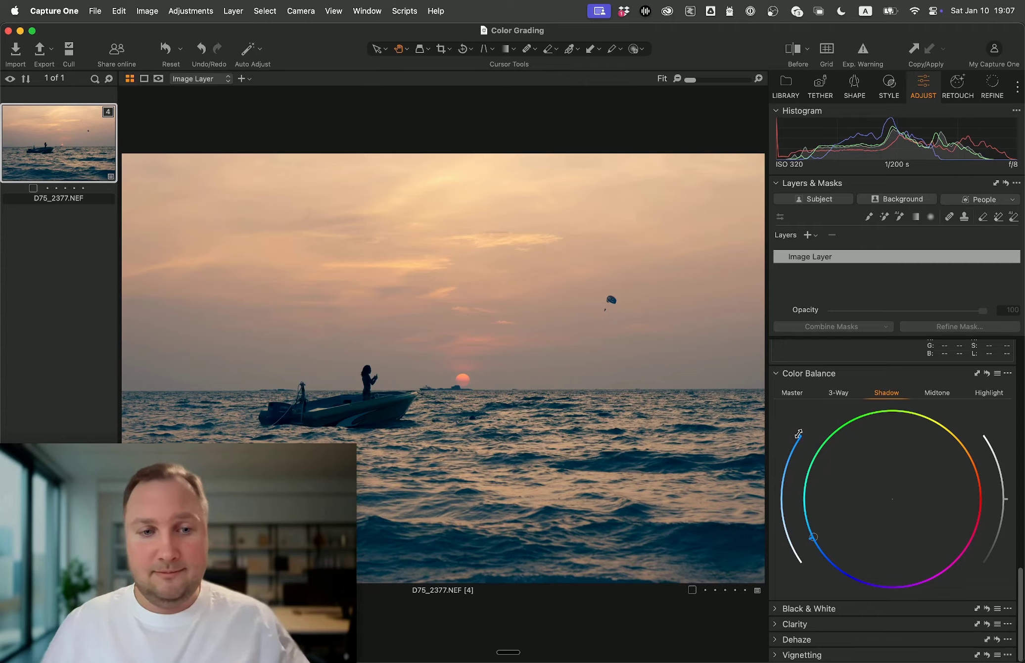
pyautogui.moveTo(799, 433); pyautogui.dragTo(781, 498)
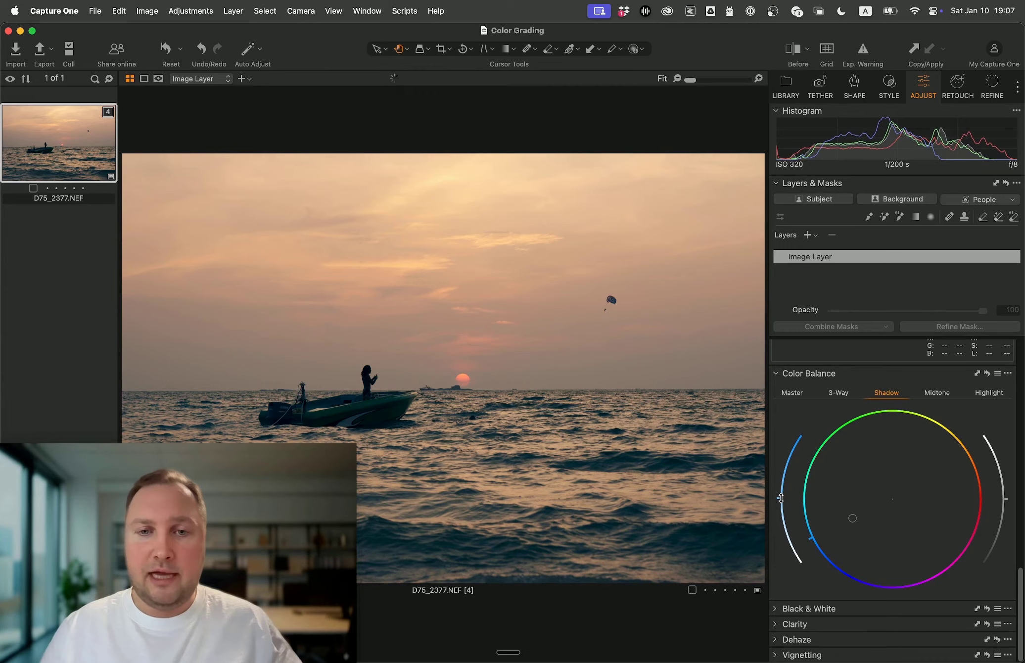
# - Tint the seascape's highlights a fully saturated orange with Color Balance and reduce the tint's saturation from maximum
pyautogui.click(989, 396)
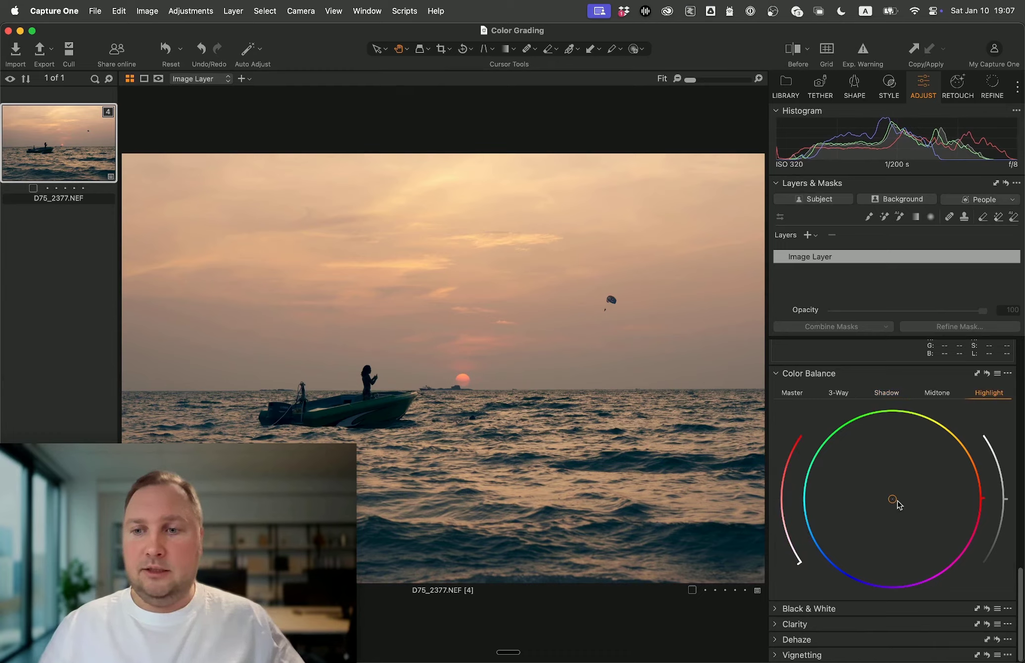
pyautogui.moveTo(894, 498)
pyautogui.mouseDown()
pyautogui.moveTo(992, 477)
pyautogui.moveTo(986, 442)
pyautogui.moveTo(995, 455)
pyautogui.mouseUp()
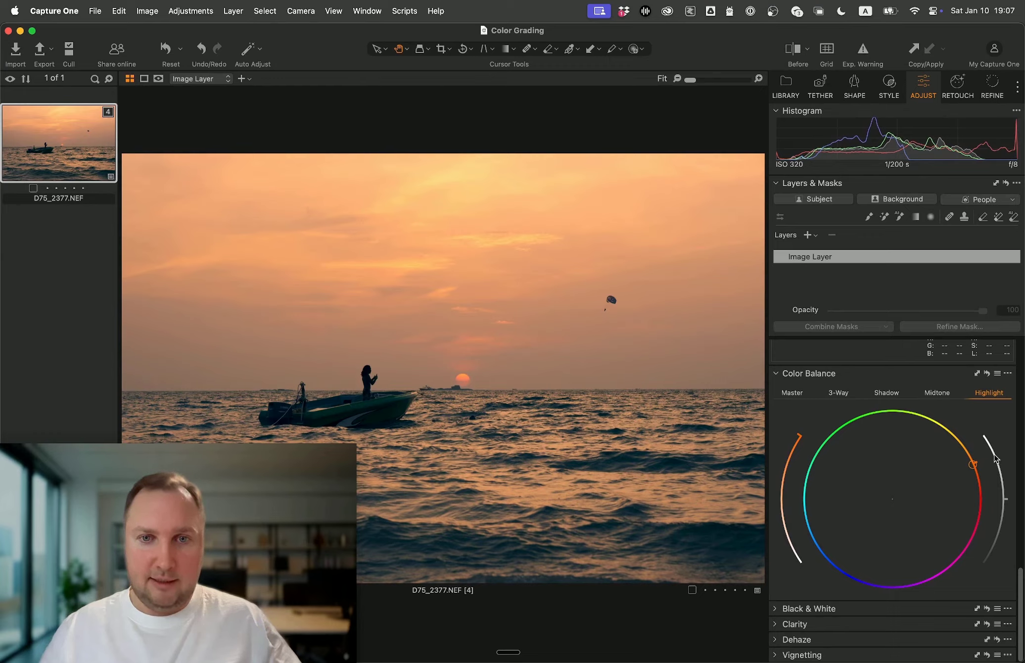
pyautogui.moveTo(801, 438)
pyautogui.mouseDown()
pyautogui.moveTo(775, 485)
pyautogui.moveTo(783, 477)
pyautogui.mouseUp()
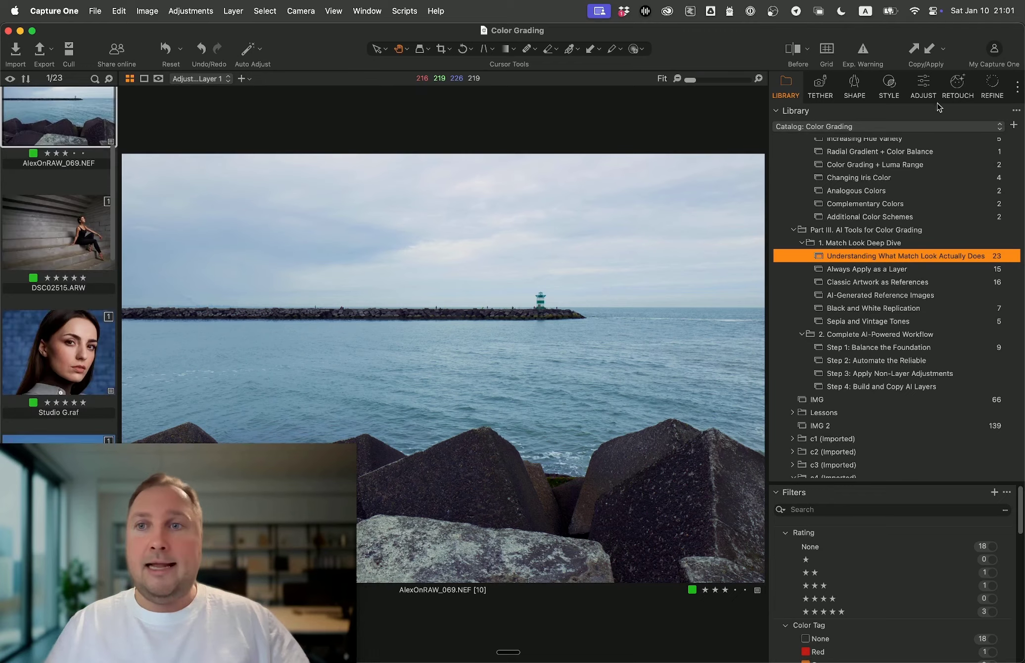
# - Show the custom styles, collapse the Layer Styles group and expand the Match Look Styles group
pyautogui.click(889, 84)
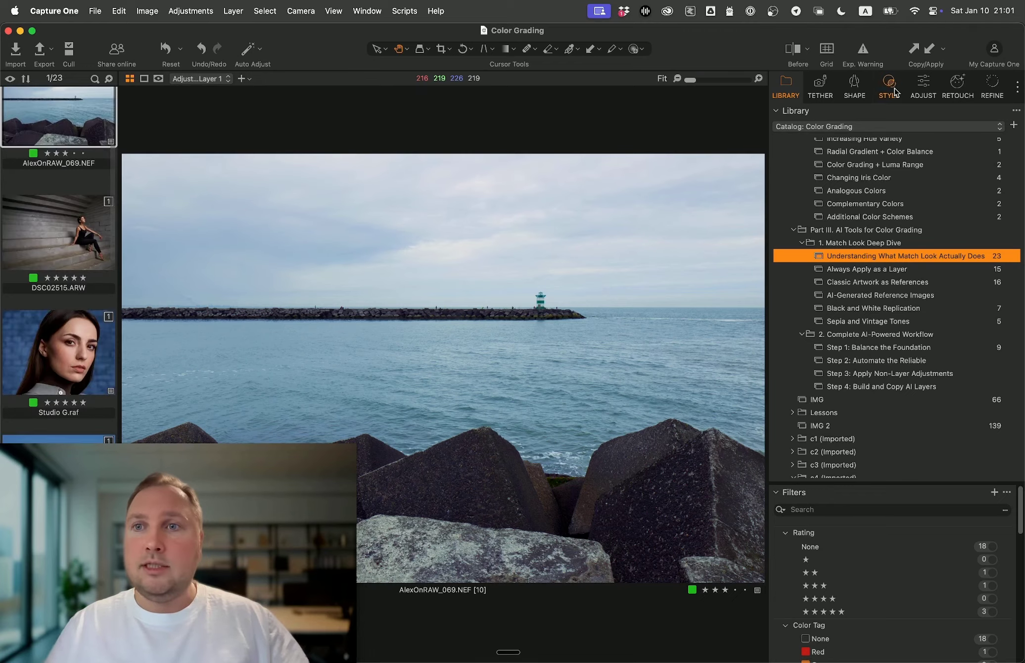
pyautogui.click(802, 277)
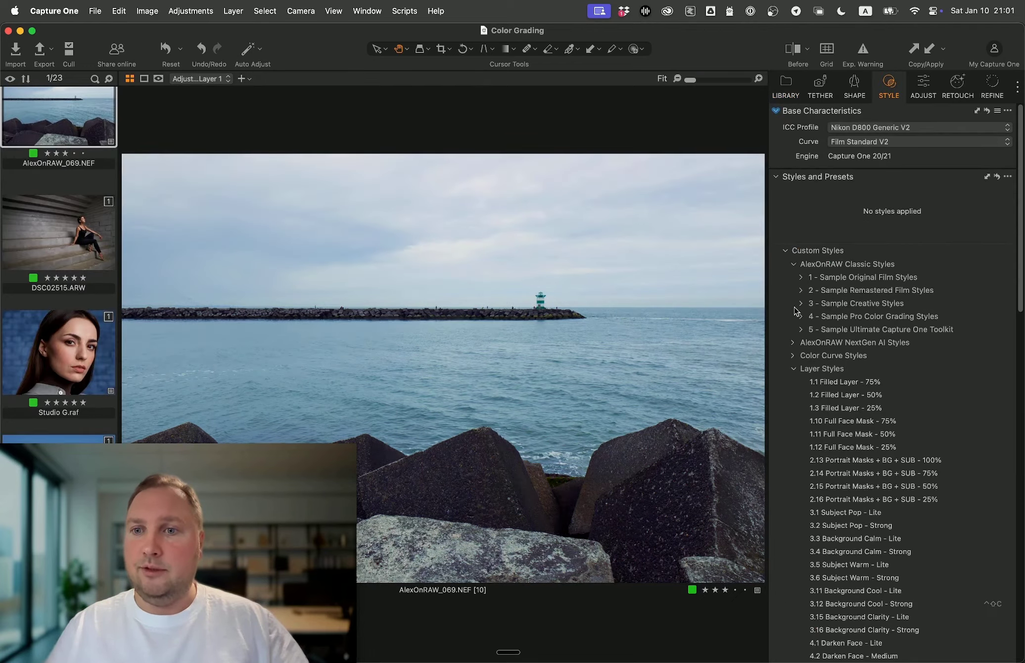
pyautogui.click(793, 369)
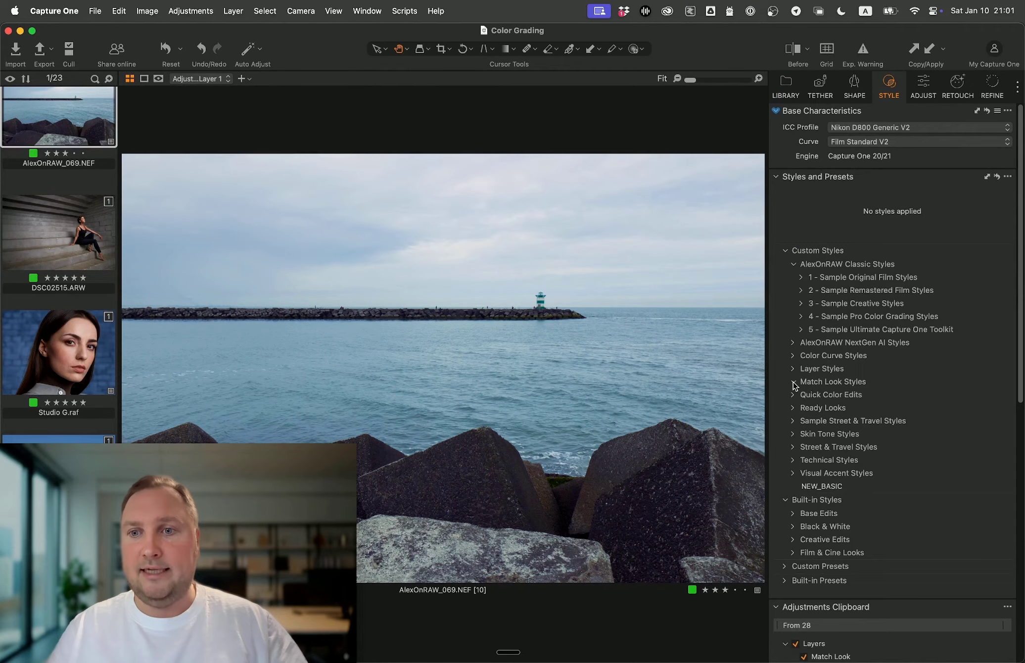
pyautogui.click(793, 382)
pyautogui.scroll(-6, 810, 427)
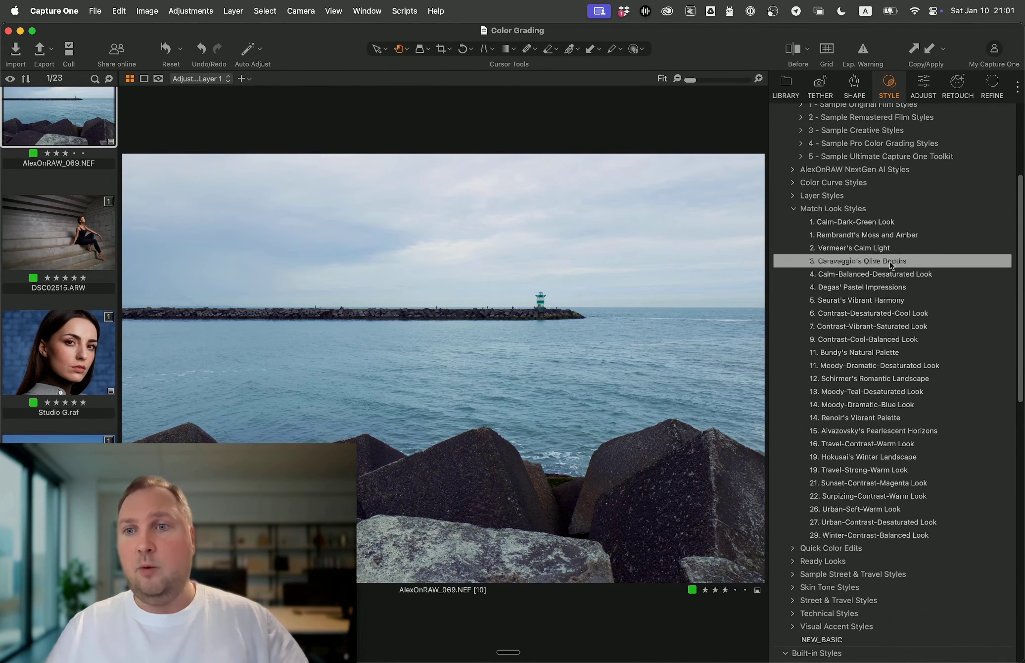
# - Preview Rembrandt's Moss and Amber, Caravaggio's Olive Depths and Vermeer's Calm Light on DSC02515.ARW
pyautogui.click(69, 245)
pyautogui.click(864, 235)
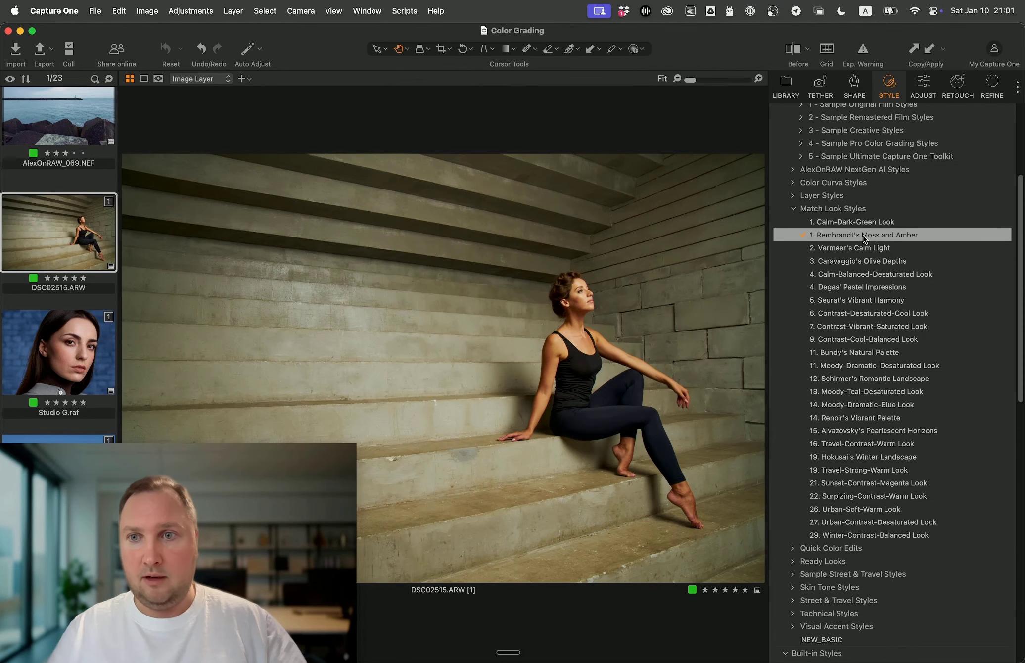
pyautogui.click(844, 261)
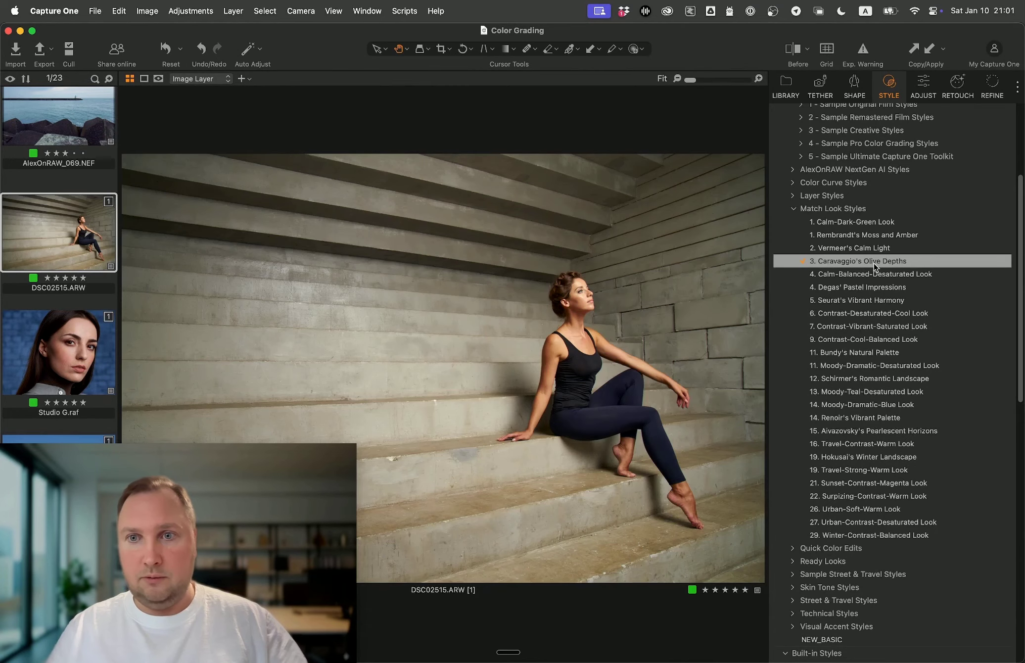
pyautogui.click(886, 249)
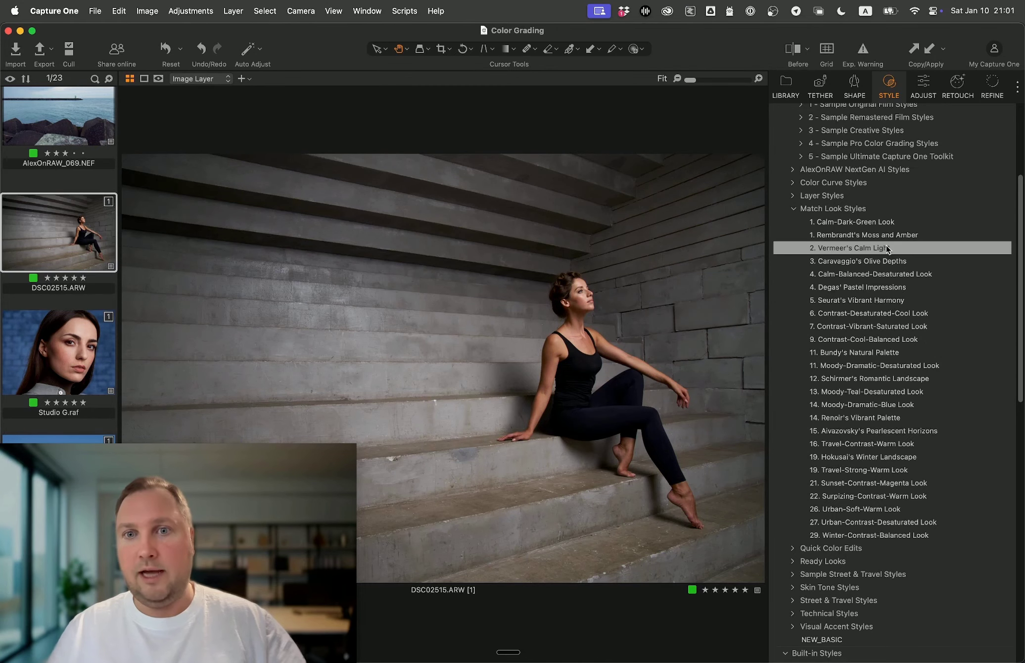
# - Try Vermeer's Calm Light on a new layer at 35% opacity and delete that Match Look layer
pyautogui.rightClick(918, 248)
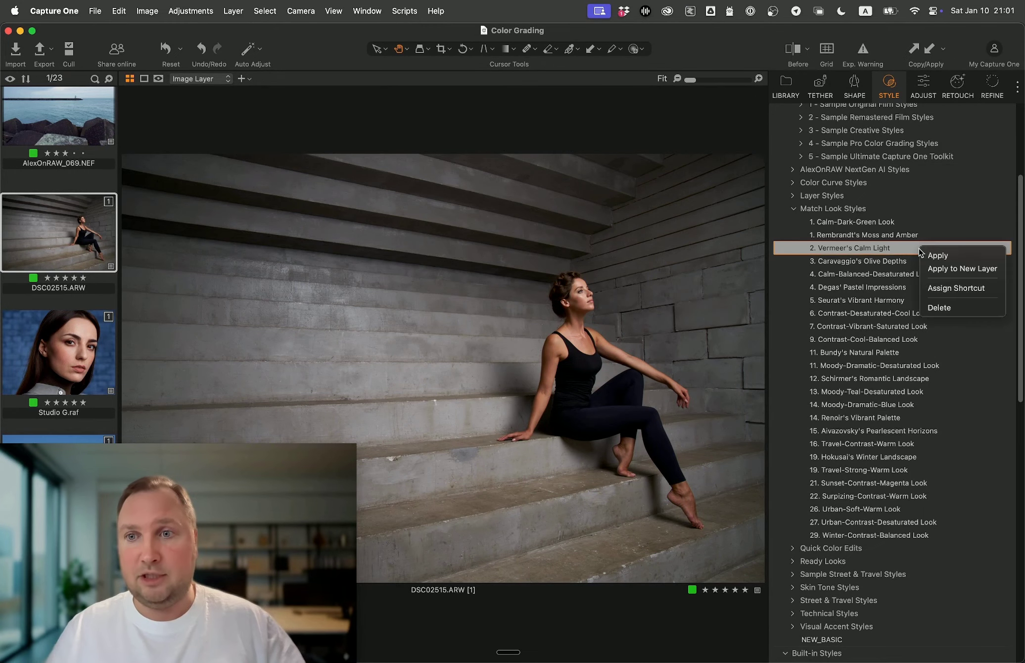
pyautogui.click(940, 269)
pyautogui.click(919, 90)
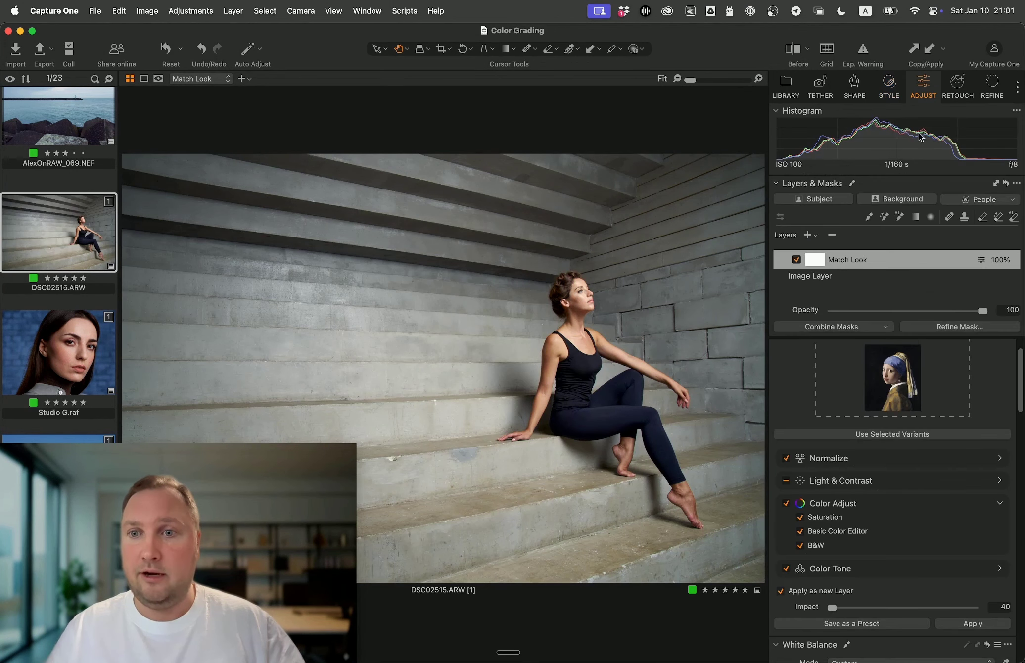
pyautogui.moveTo(898, 311)
pyautogui.mouseDown()
pyautogui.moveTo(875, 311)
pyautogui.moveTo(885, 321)
pyautogui.mouseUp()
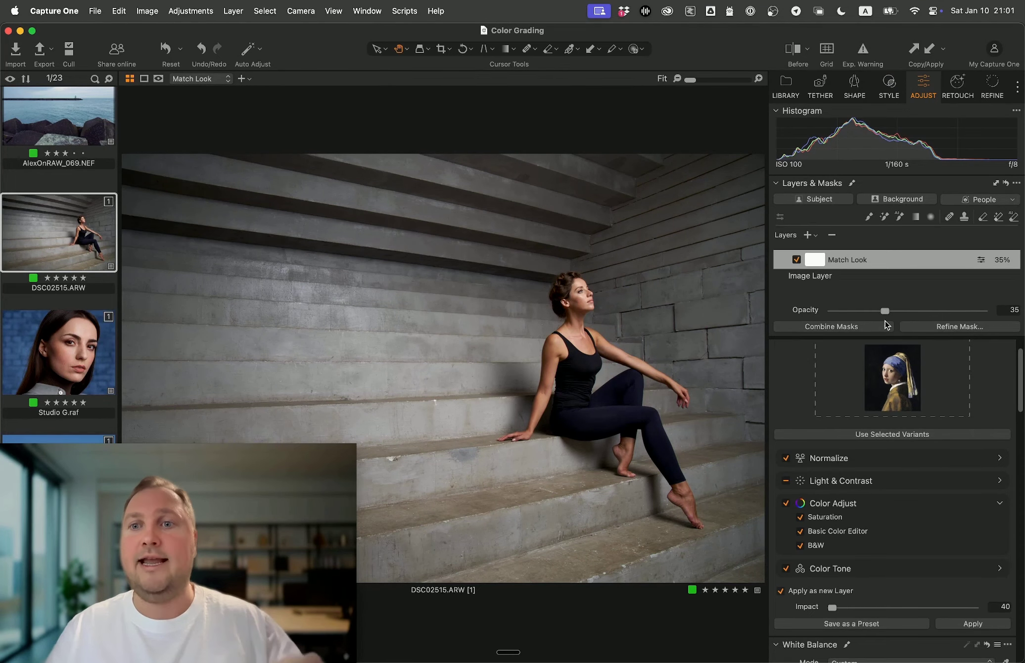
pyautogui.click(831, 235)
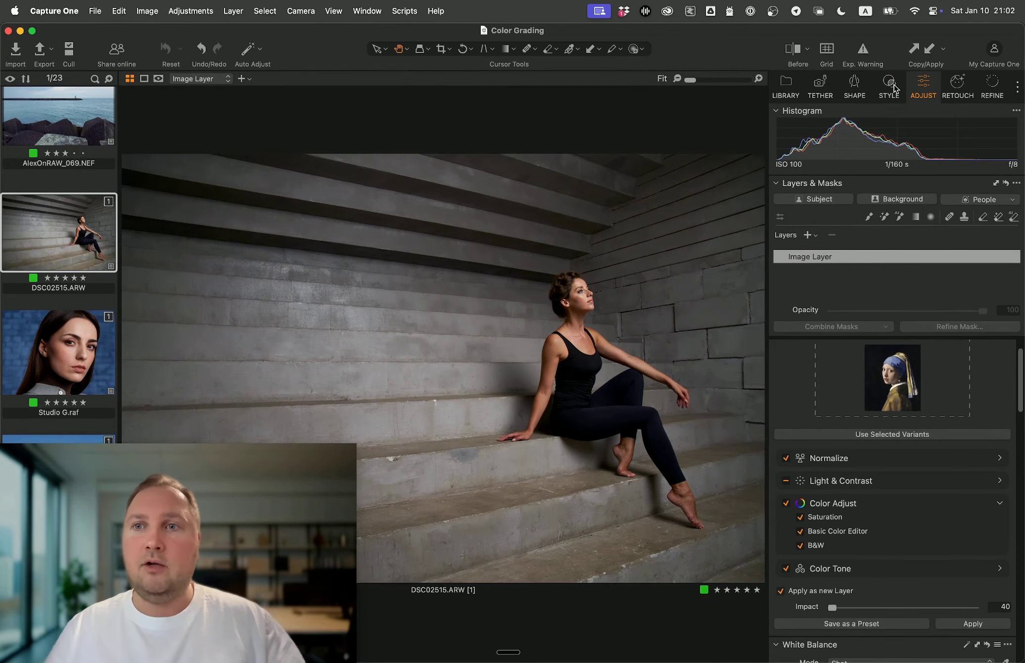
# - Compare several Match Look styles on the sunset beach photo AlexOnRAW_036.RAF and apply 21. Sunset-Contrast-Magenta Look
pyautogui.click(889, 87)
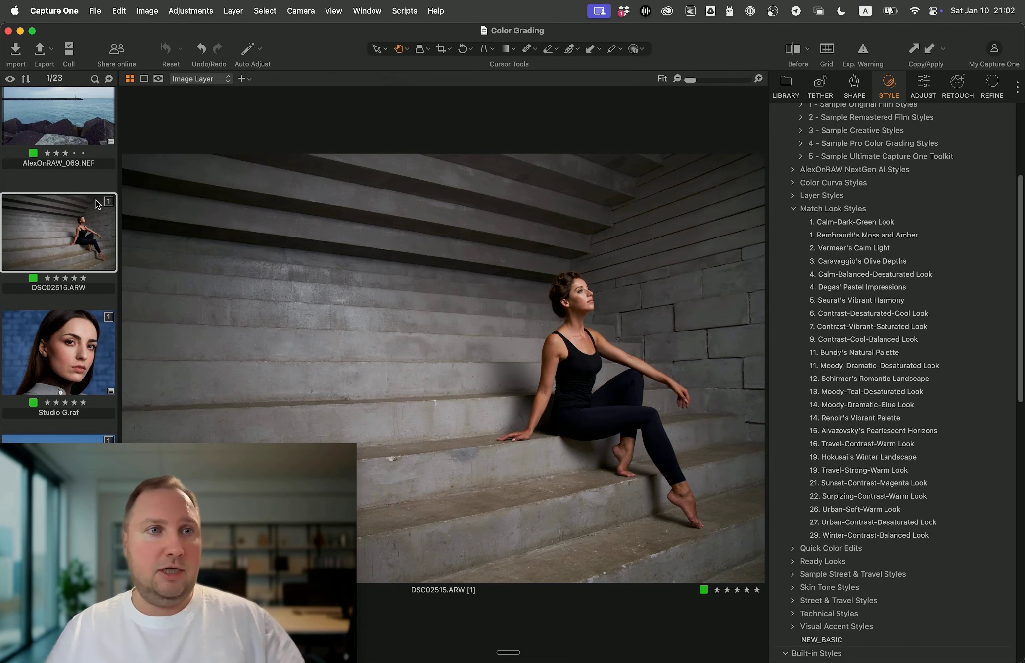
pyautogui.scroll(-20, 96, 200)
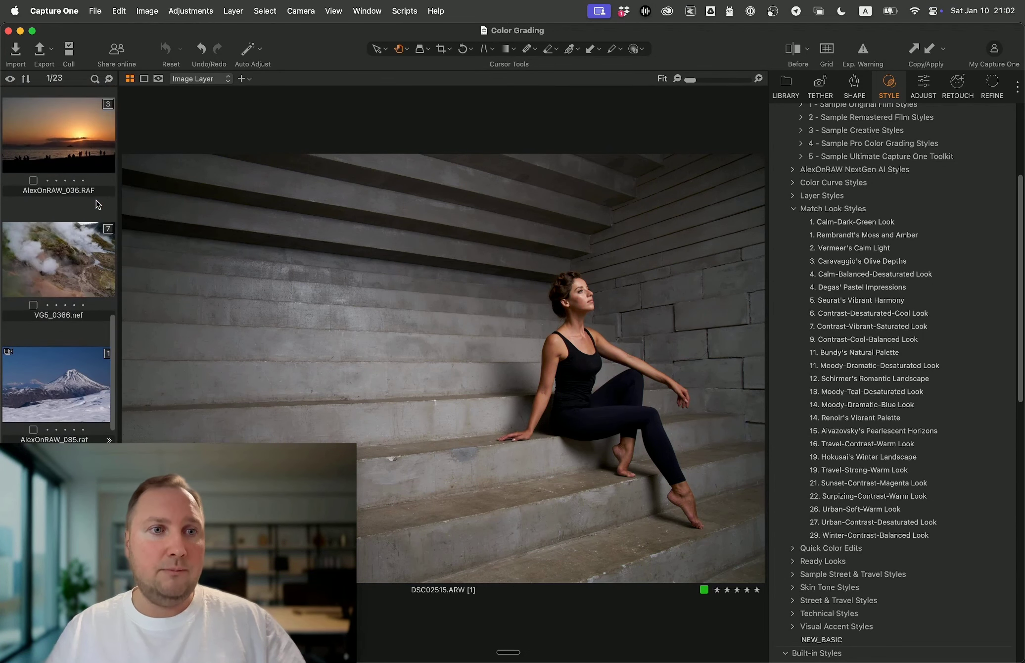
pyautogui.click(58, 141)
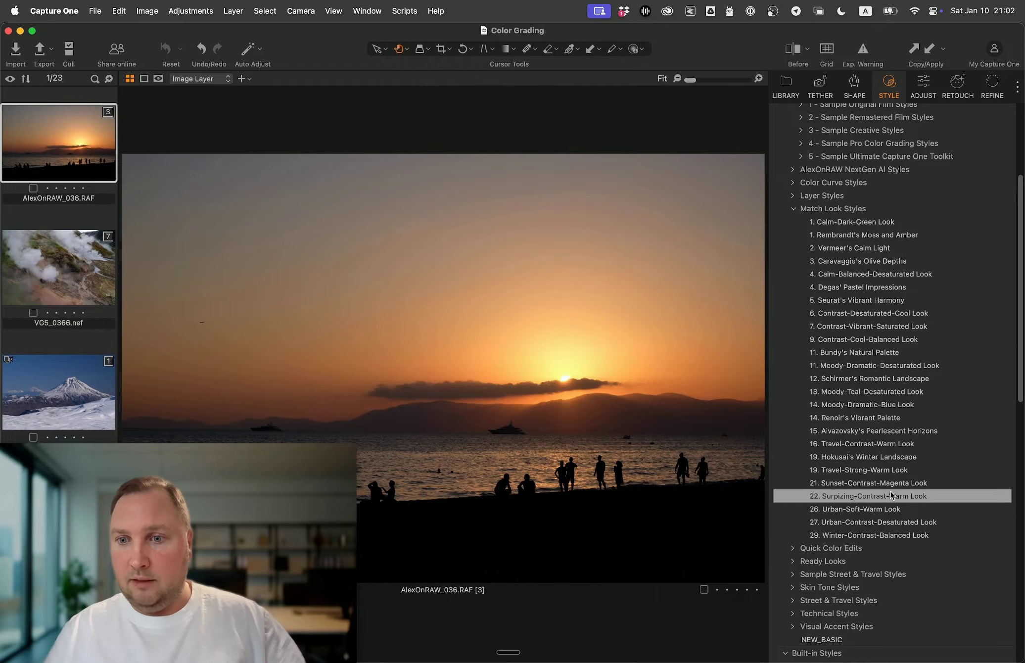
pyautogui.click(910, 480)
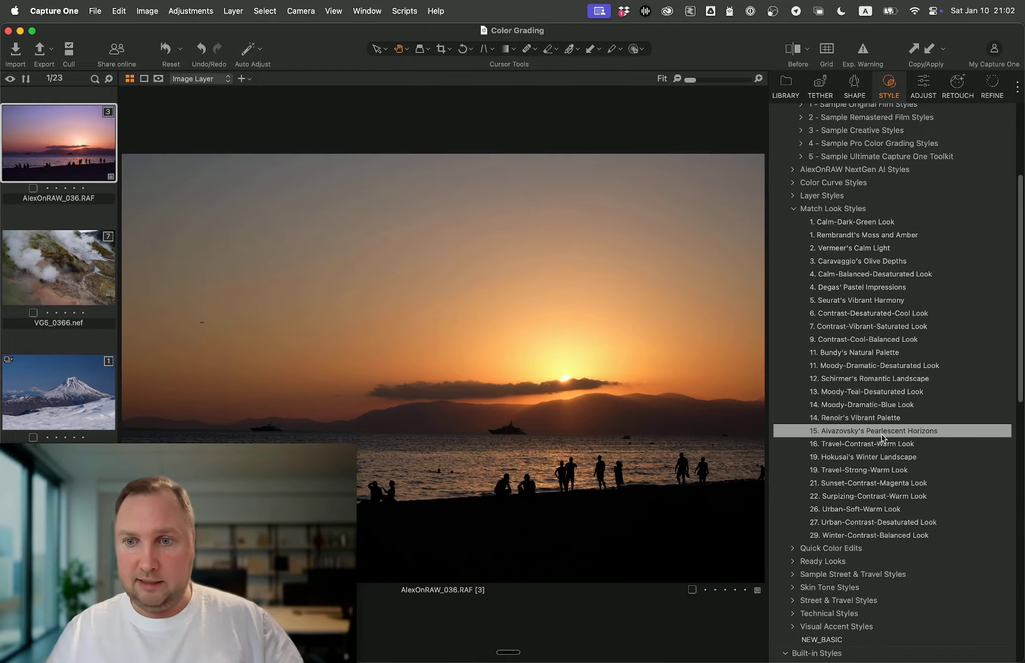
pyautogui.click(882, 431)
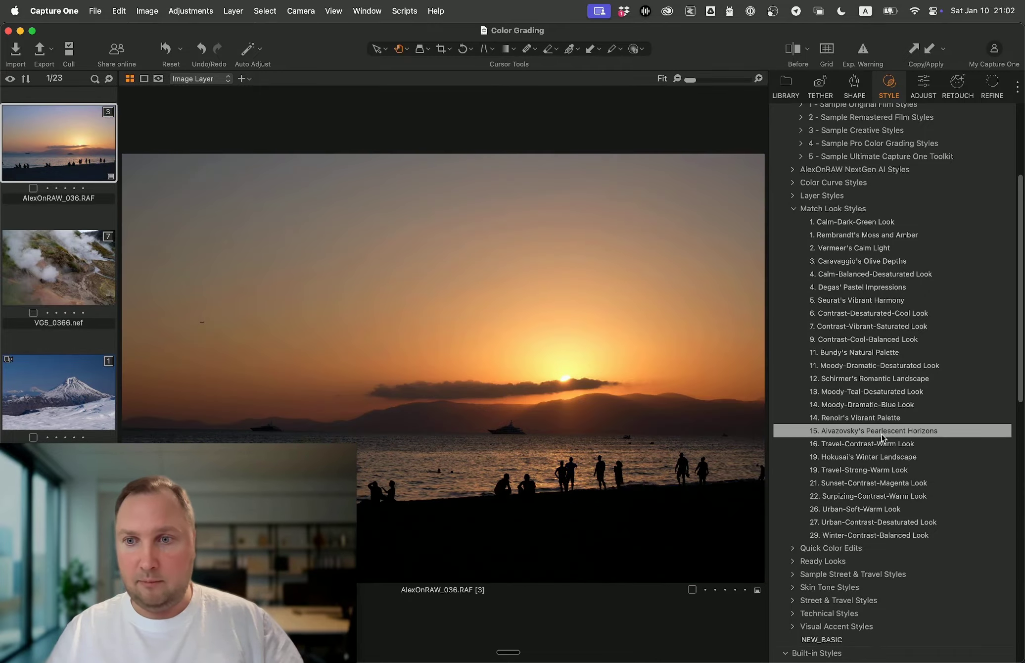
pyautogui.click(921, 366)
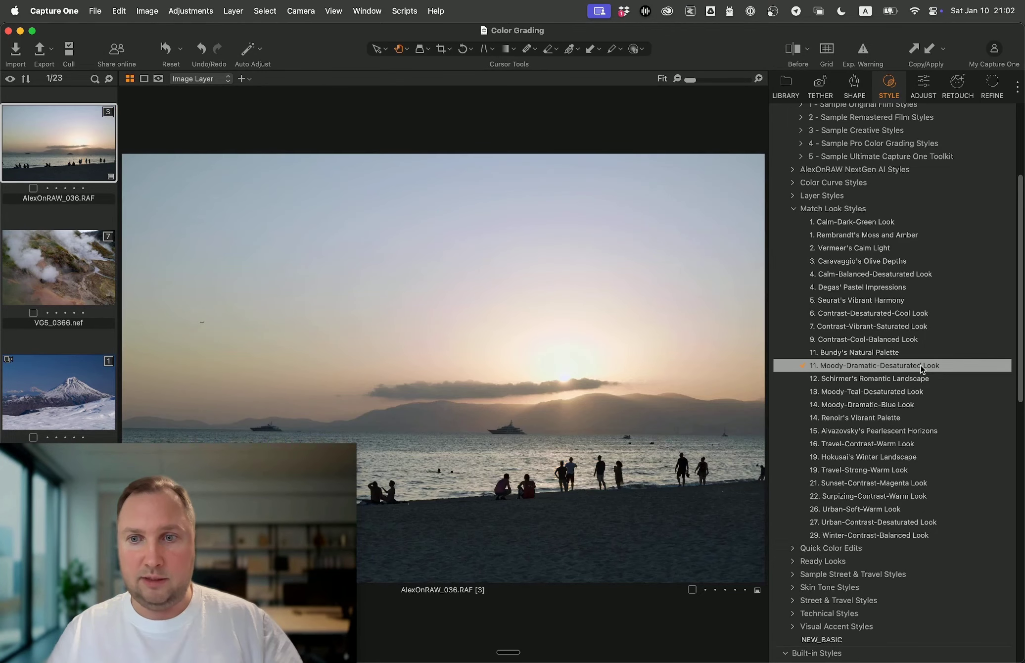
pyautogui.click(901, 352)
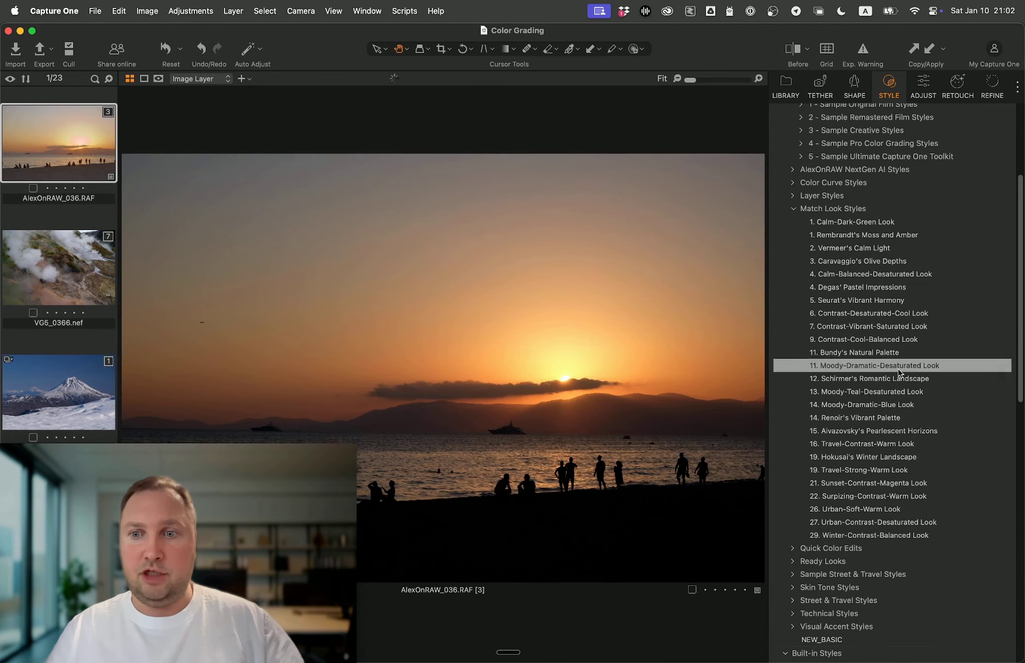
pyautogui.click(888, 483)
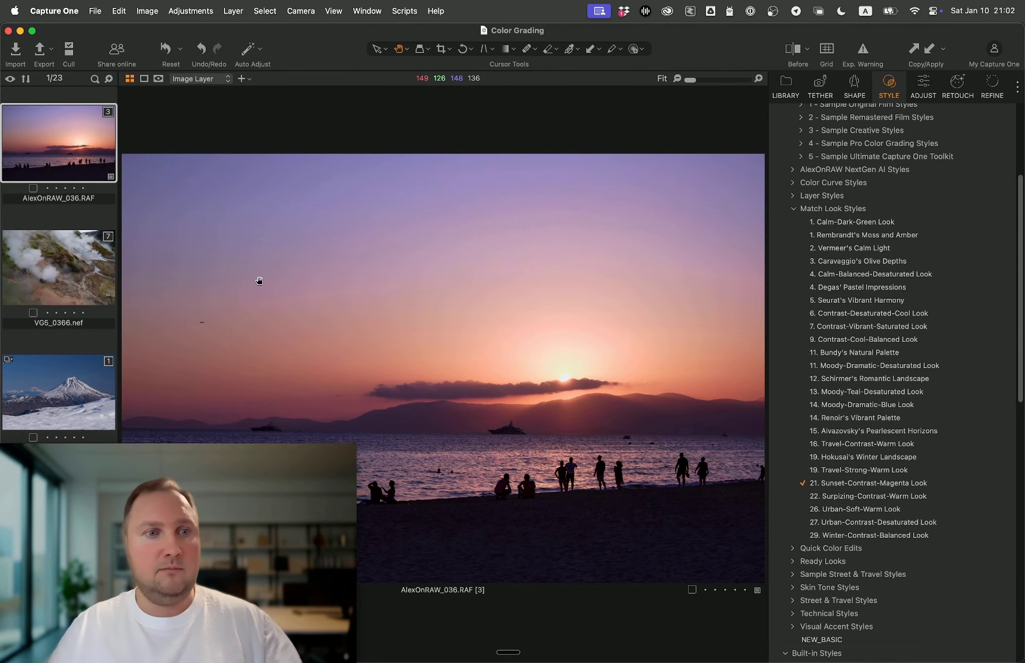
# - Apply the style 29. Winter-Contrast-Balanced Look to variant 1 of the snowy volcano photo AlexOnRAW_085.raf
pyautogui.scroll(-4, 67, 225)
pyautogui.click(67, 225)
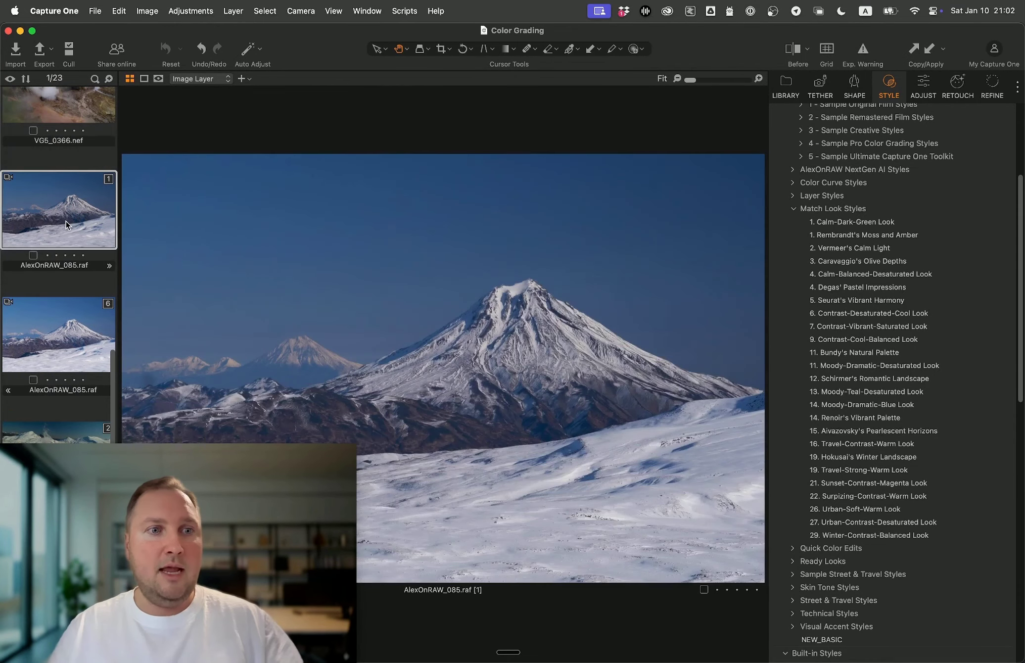
pyautogui.click(890, 541)
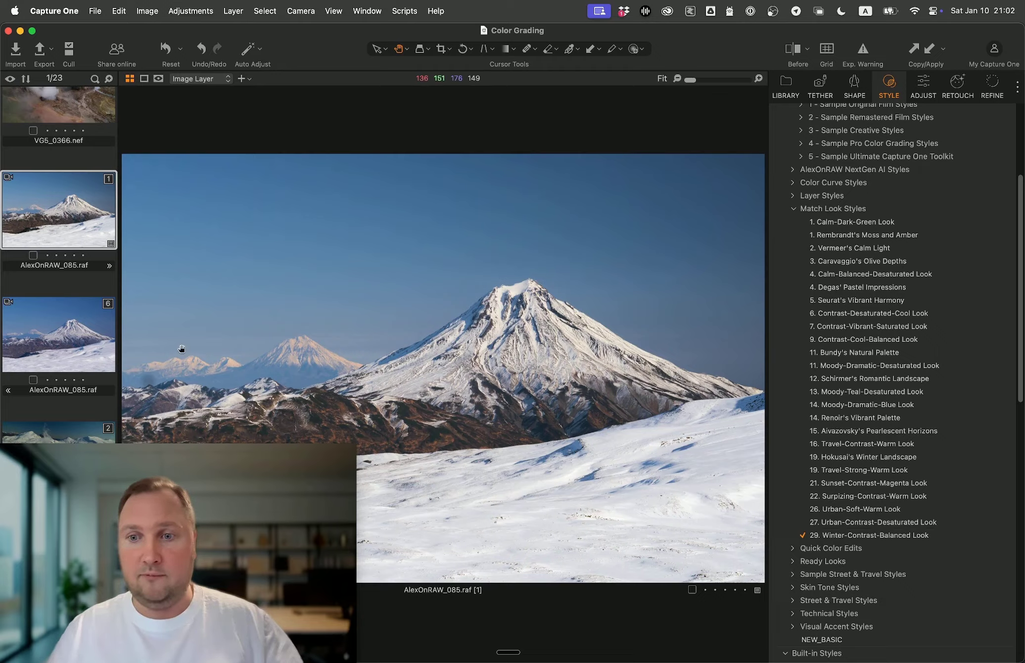
# - Preview 19. Travel-Strong-Warm Look and 16. Travel-Contrast-Warm Look on the boat photo P1011659.RW2
pyautogui.scroll(-15, 69, 345)
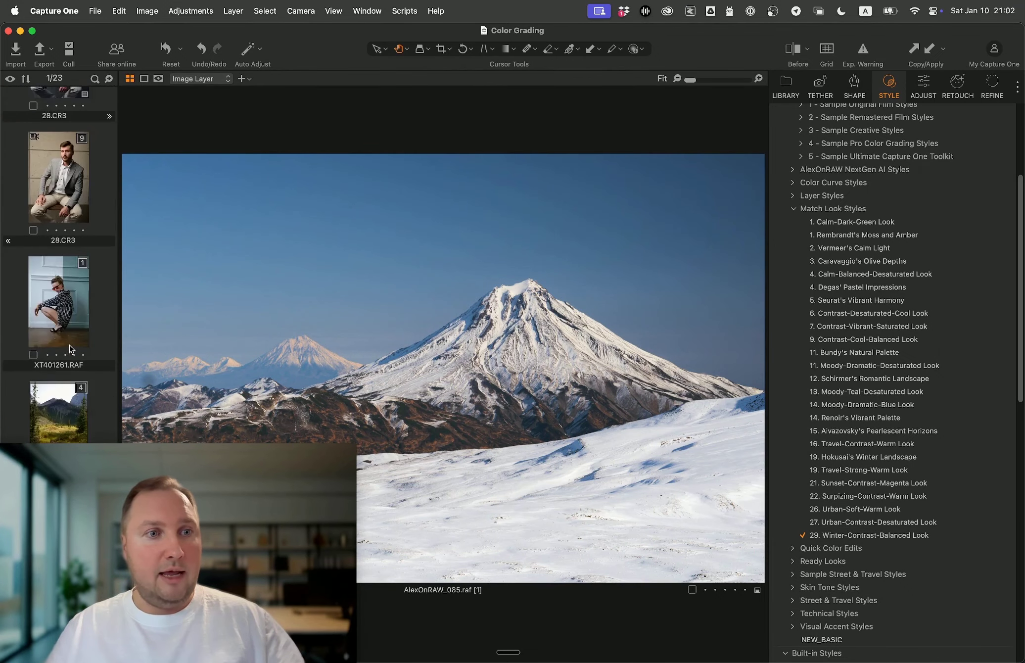
pyautogui.scroll(10, 69, 345)
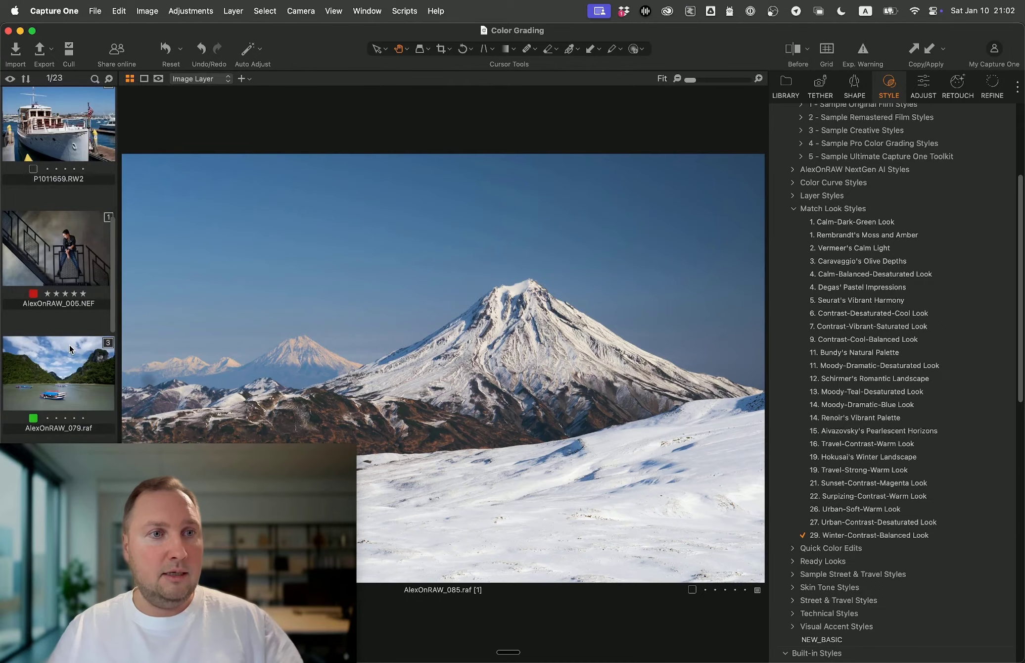
pyautogui.click(86, 326)
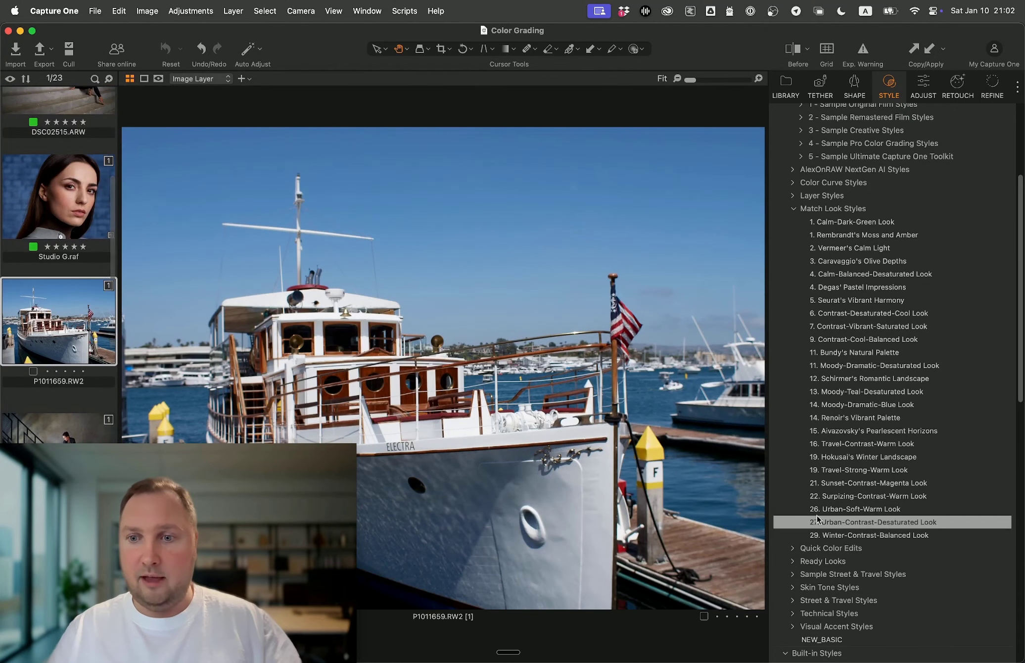
pyautogui.click(921, 470)
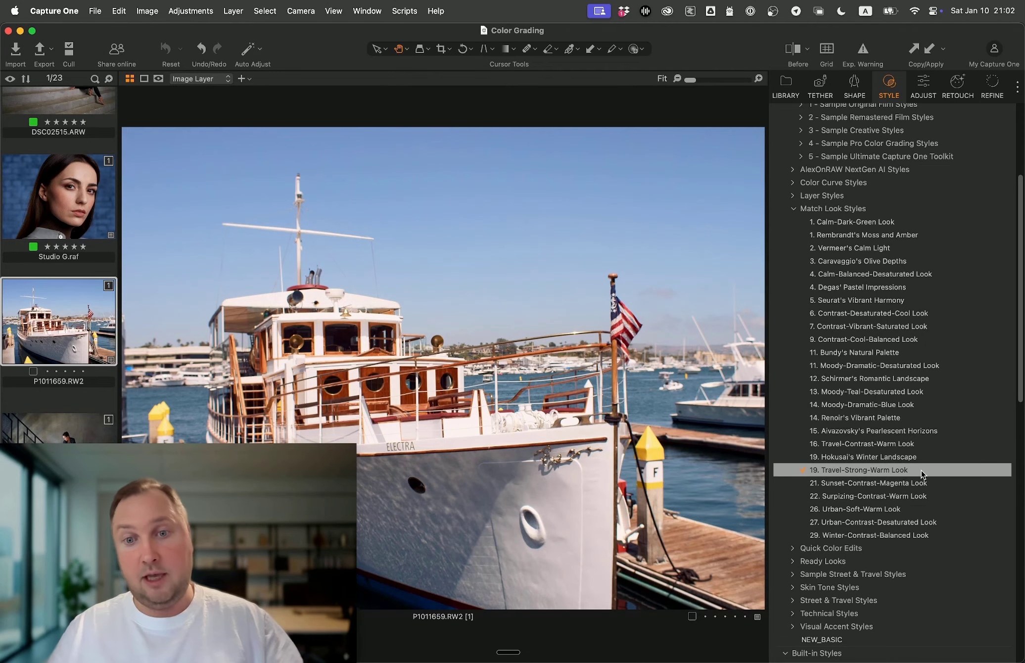
pyautogui.click(929, 439)
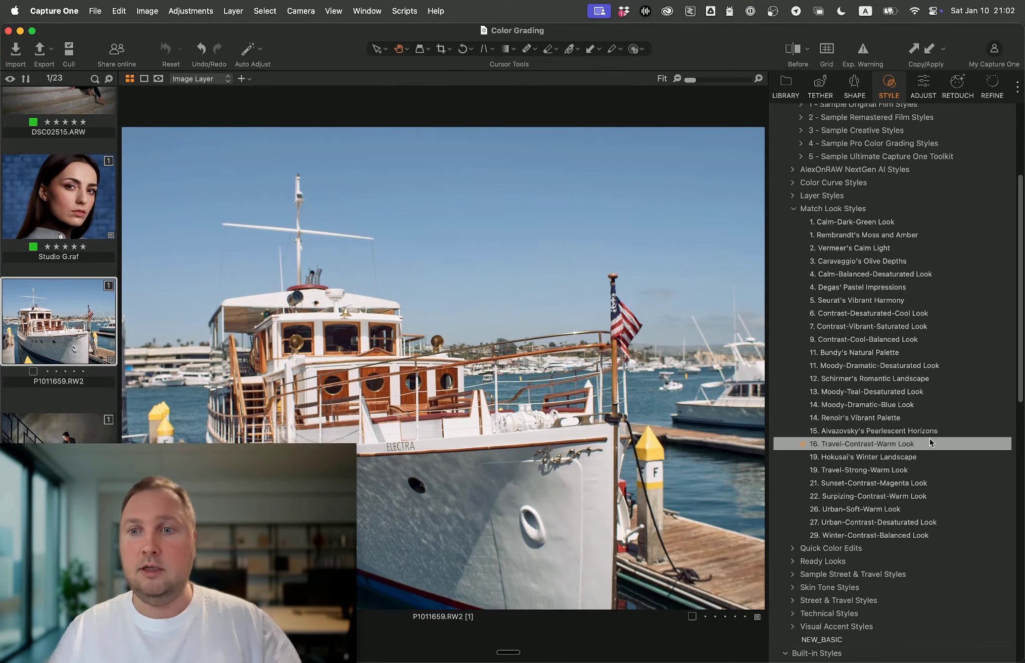
pyautogui.click(929, 439)
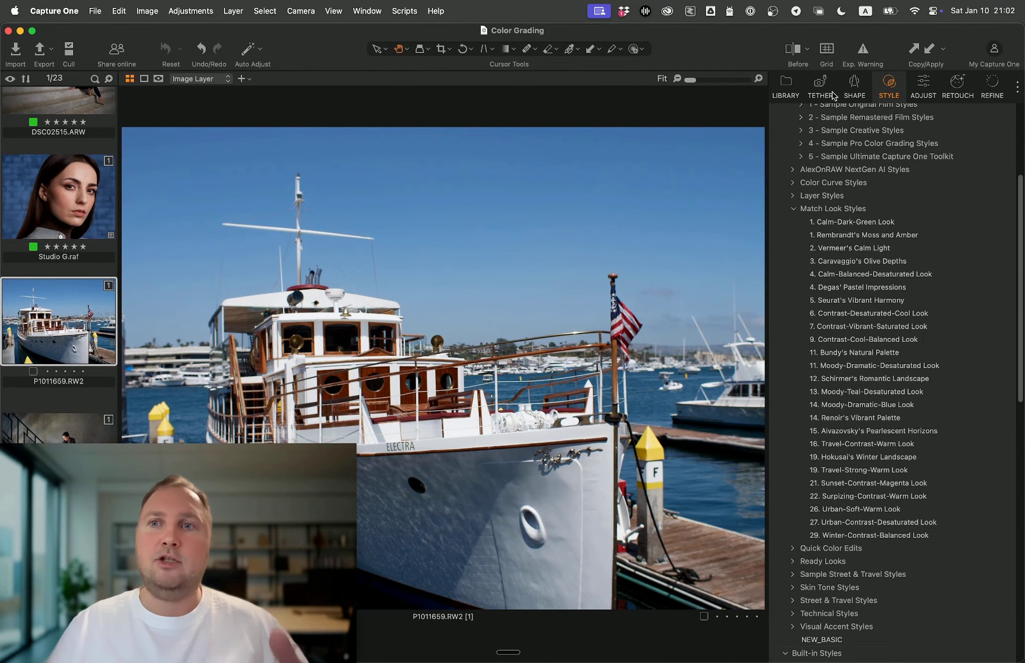
# - Open the Classic Artwork as References album in the Match Look Deep Dive group of the catalog
pyautogui.click(792, 87)
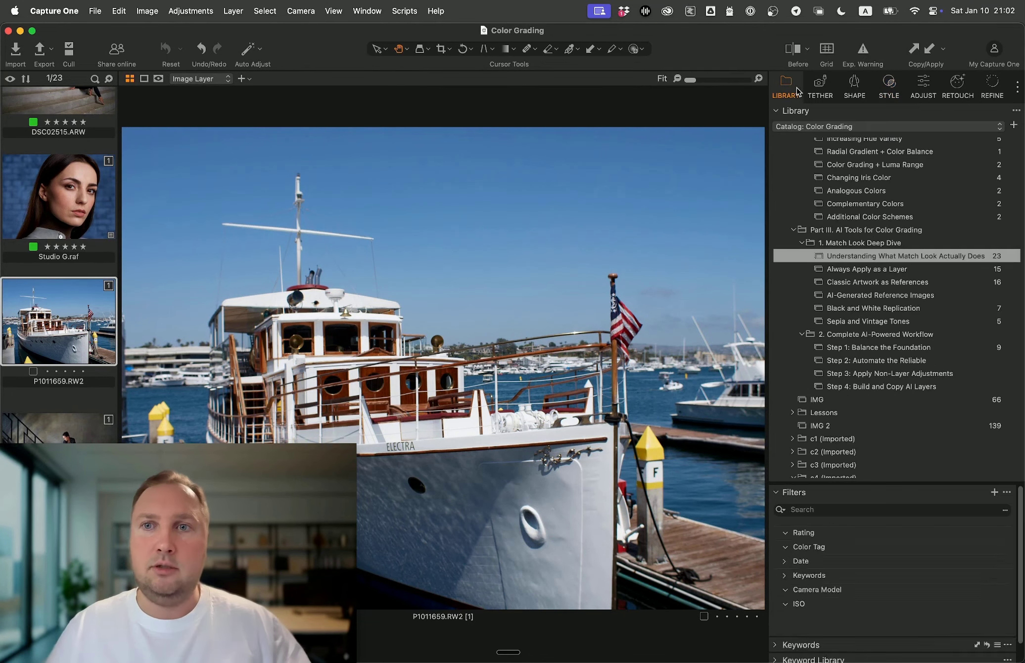
pyautogui.click(874, 308)
pyautogui.click(884, 295)
pyautogui.click(903, 283)
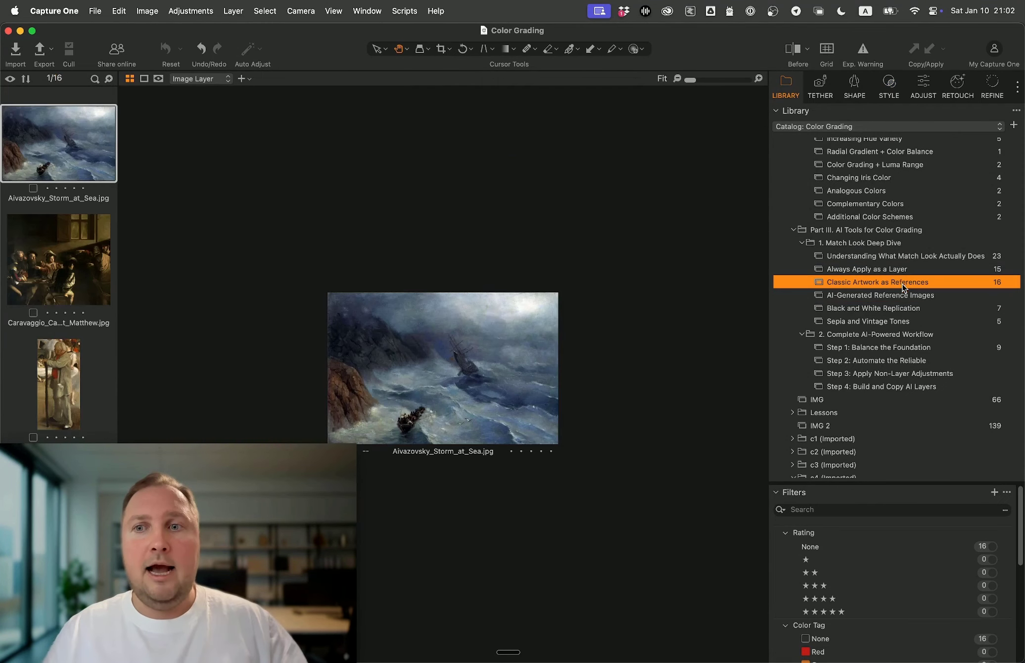
# - Browse the classic paintings available as references, viewing the Vermeer and Van Gogh images at full size
pyautogui.scroll(-15, 69, 339)
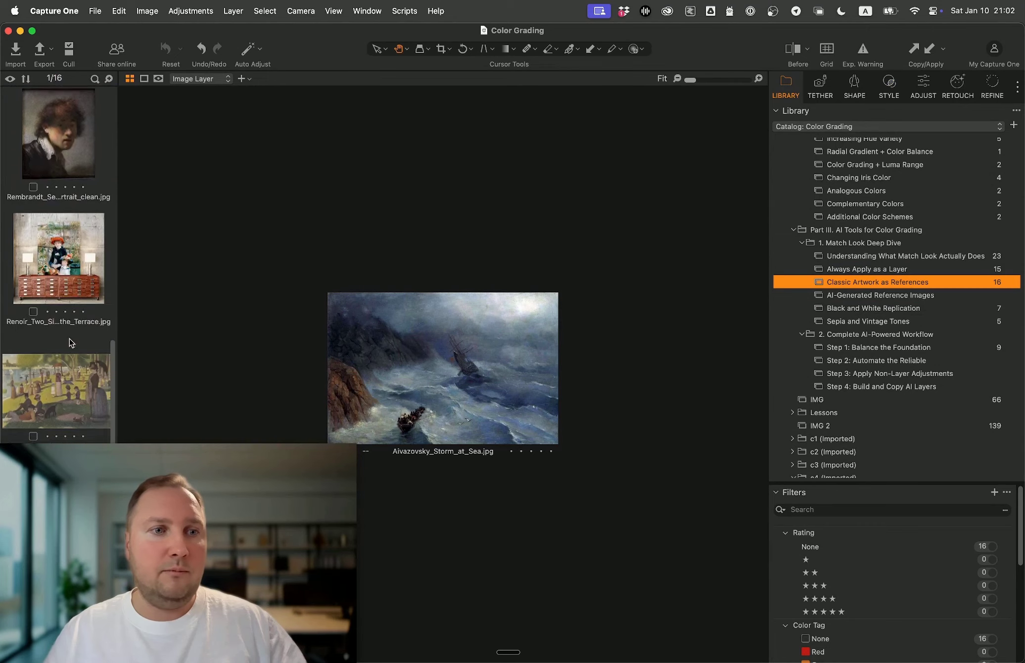
pyautogui.scroll(-15, 69, 341)
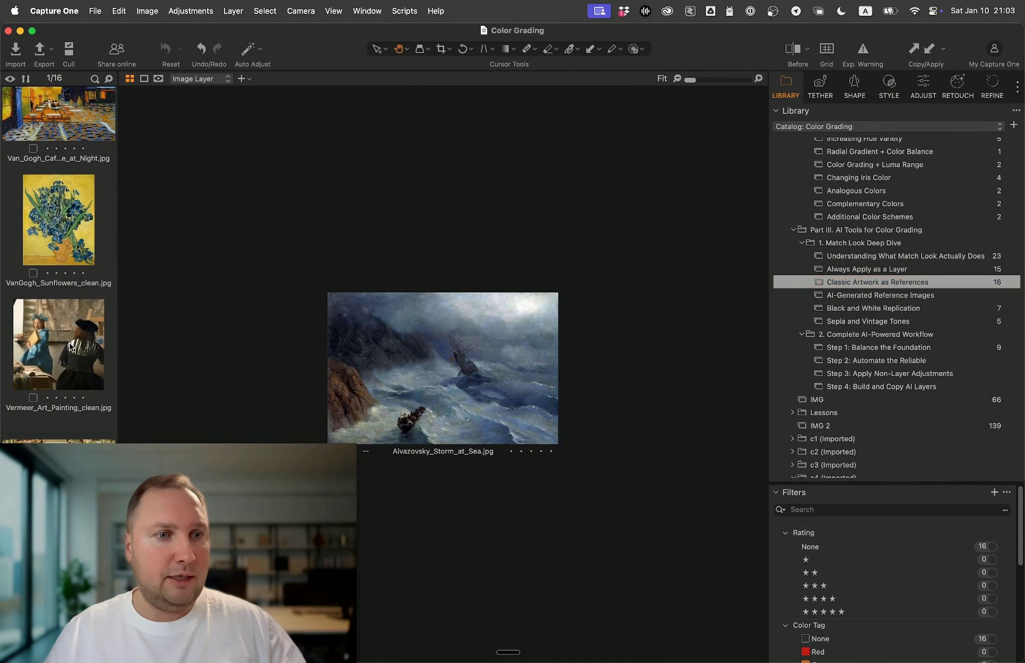
pyautogui.click(69, 344)
pyautogui.press('Down')
pyautogui.press('Down')
pyautogui.press('Up')
pyautogui.press('Up')
pyautogui.press('Up')
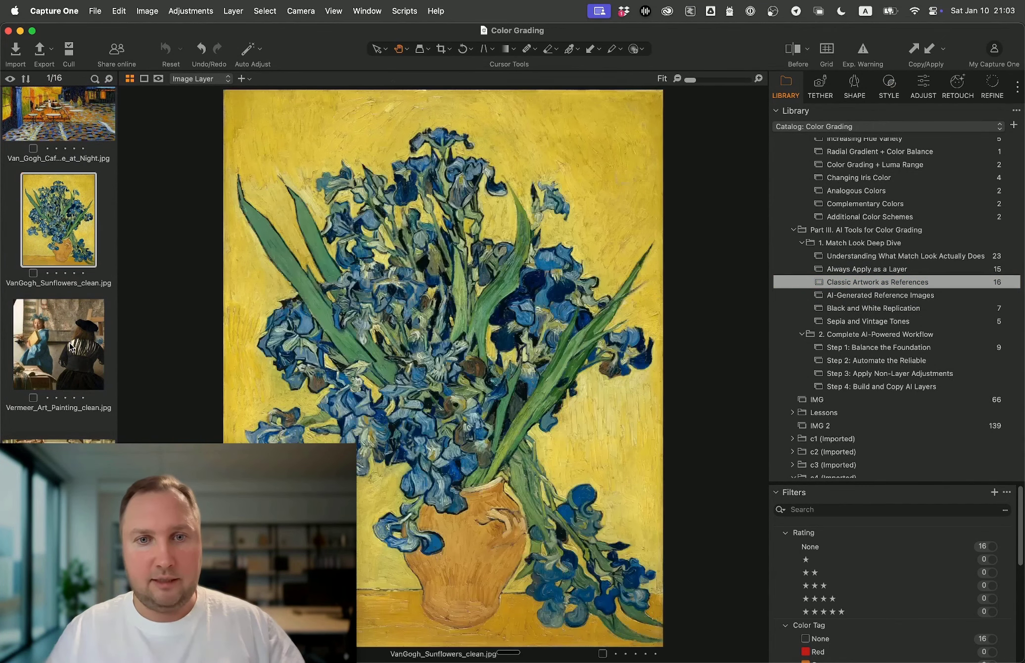
# - Set the painting Seurat_Grande_Jatte_clean.jpg from the Classic Artwork as References album as the Match Look reference
pyautogui.press('Up')
pyautogui.press('Up')
pyautogui.press('Up')
pyautogui.press('Up')
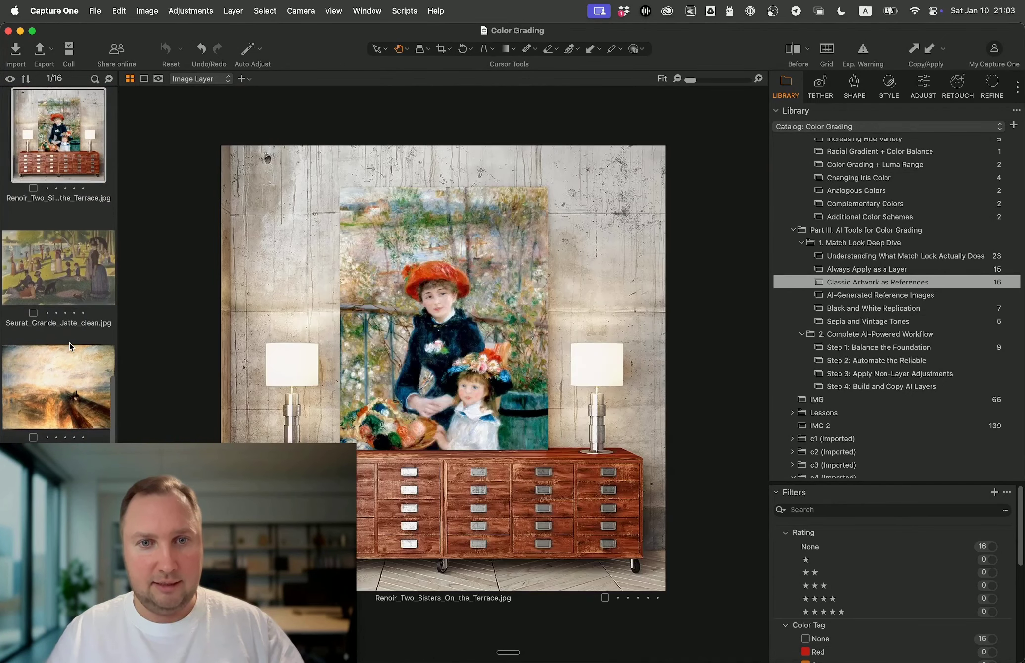
pyautogui.press('Down')
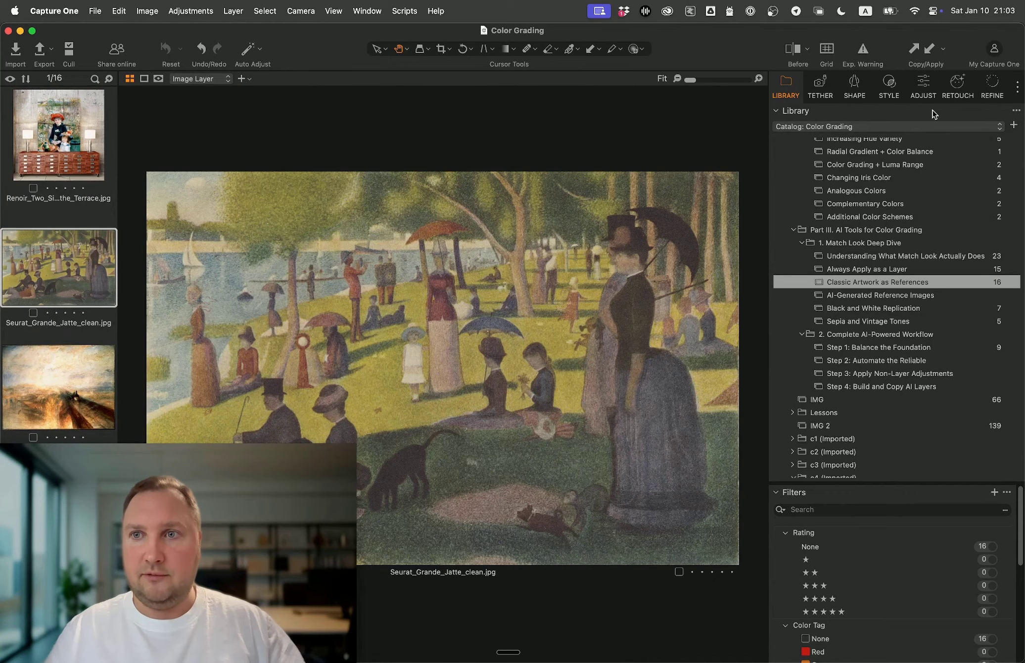
pyautogui.click(923, 81)
pyautogui.click(927, 435)
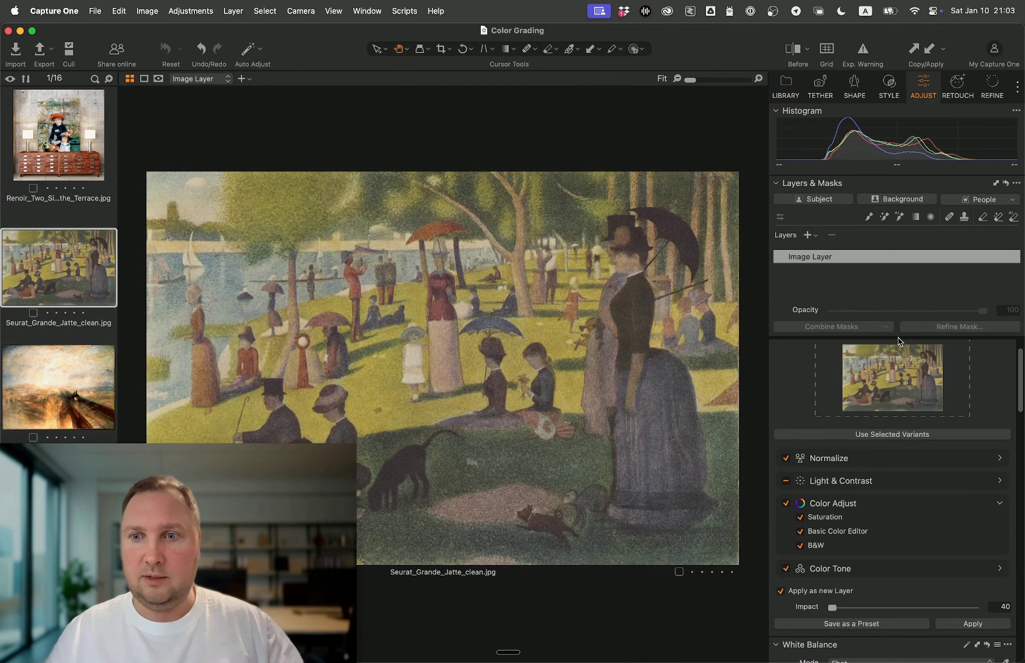
# - Look through the other Match Look Deep Dive albums and open the beach photo VGP_7747.NEF from Always Apply as a Layer
pyautogui.click(791, 86)
pyautogui.click(866, 256)
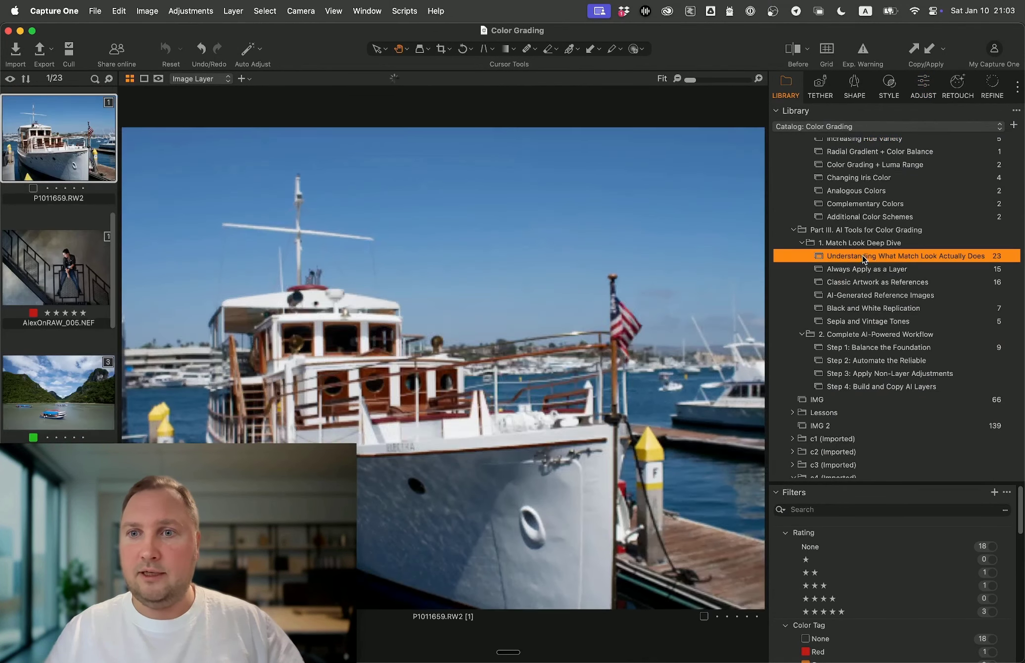
pyautogui.scroll(-15, 53, 287)
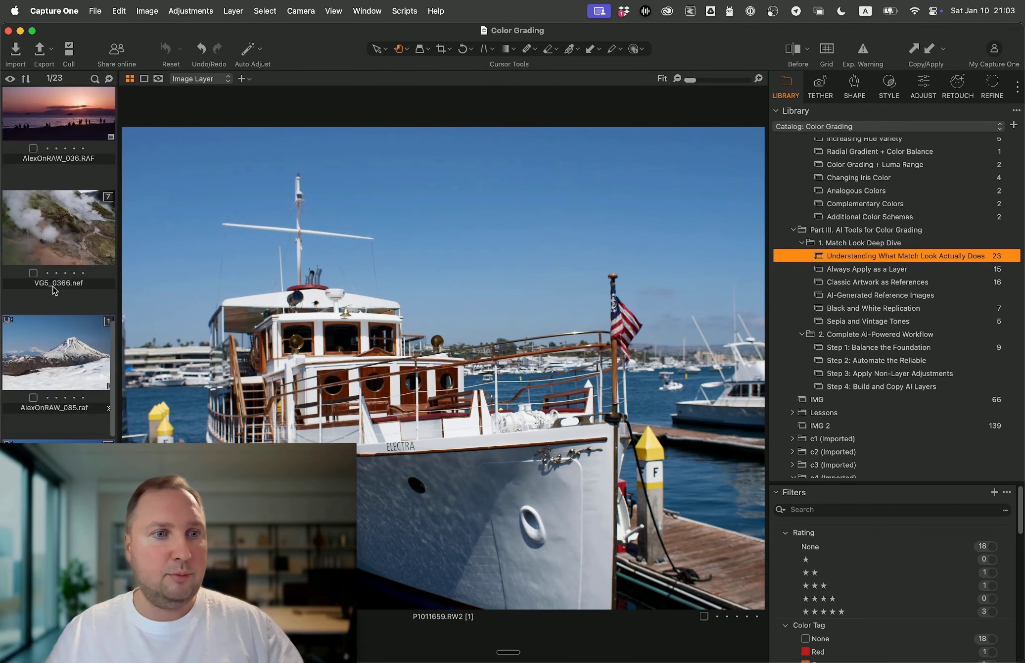
pyautogui.scroll(-5, 53, 287)
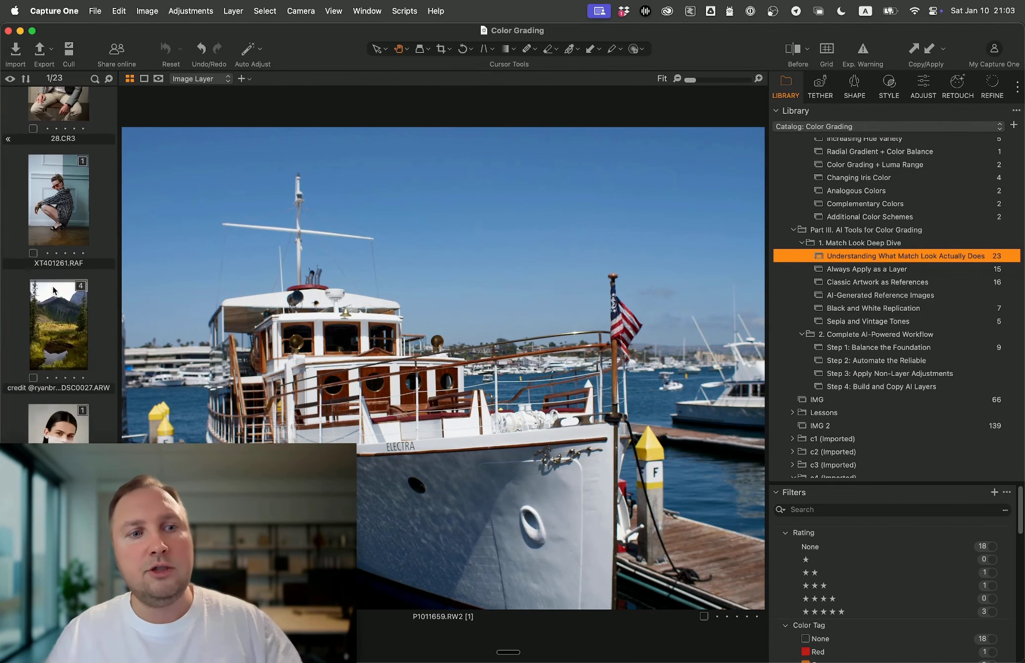
pyautogui.click(912, 271)
pyautogui.scroll(-2, 70, 274)
pyautogui.scroll(-10, 71, 274)
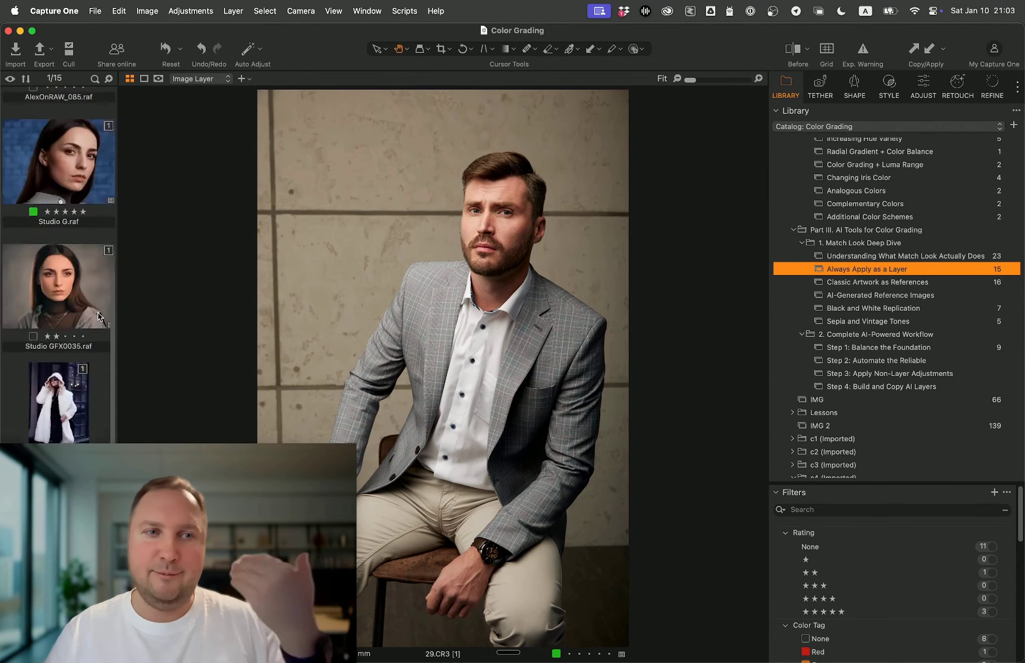
pyautogui.scroll(2, 73, 317)
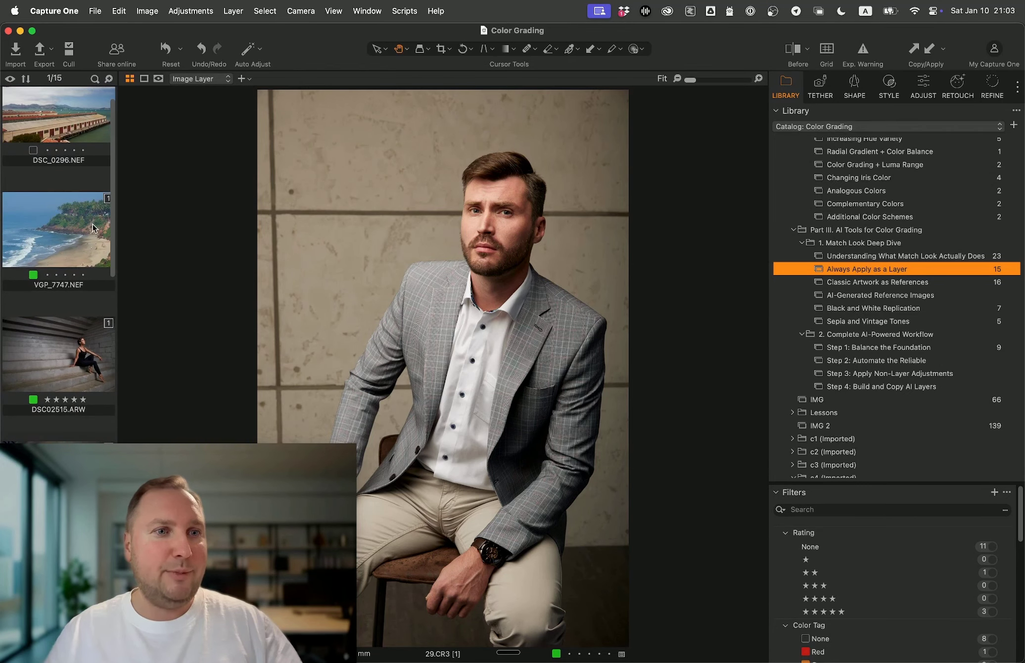
pyautogui.click(65, 232)
# - Apply the Seurat reference look to VGP_7747.NEF as a new layer with an impact of 76
pyautogui.click(923, 84)
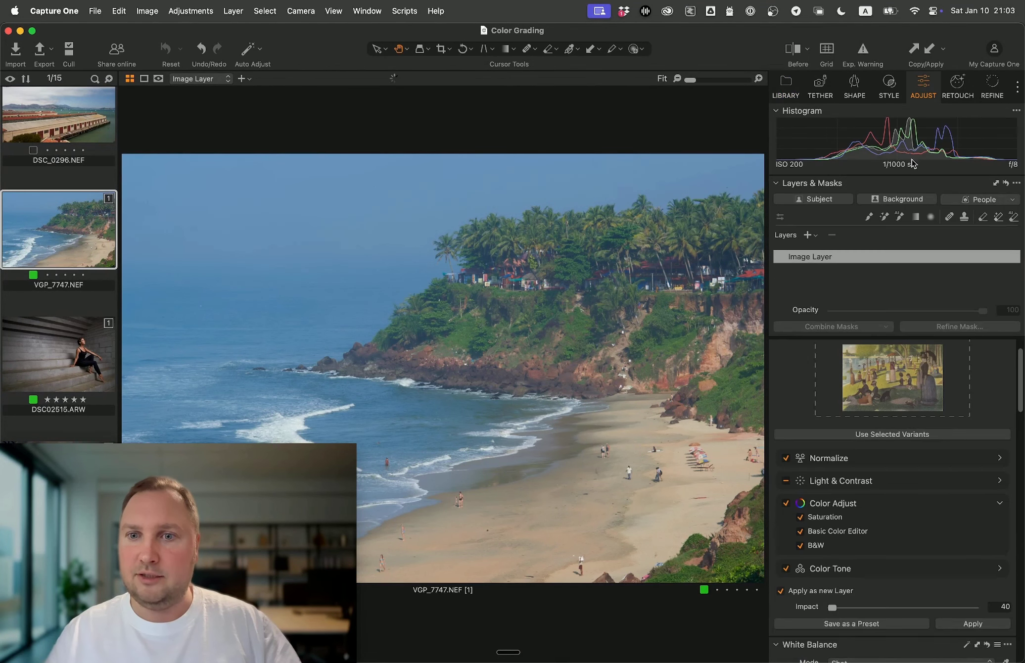
pyautogui.click(963, 624)
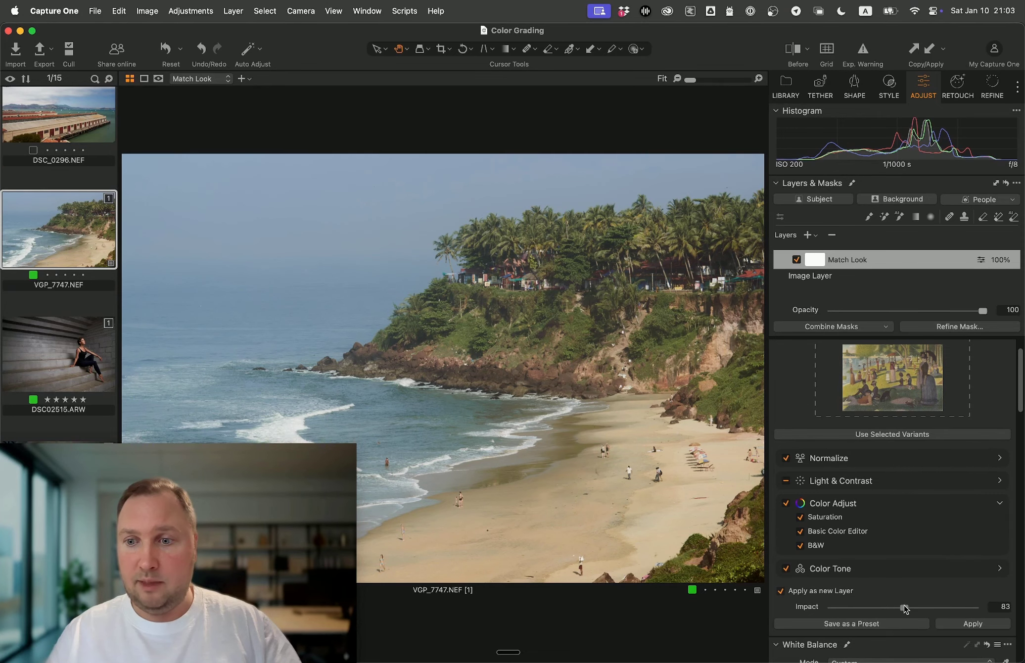
pyautogui.click(969, 624)
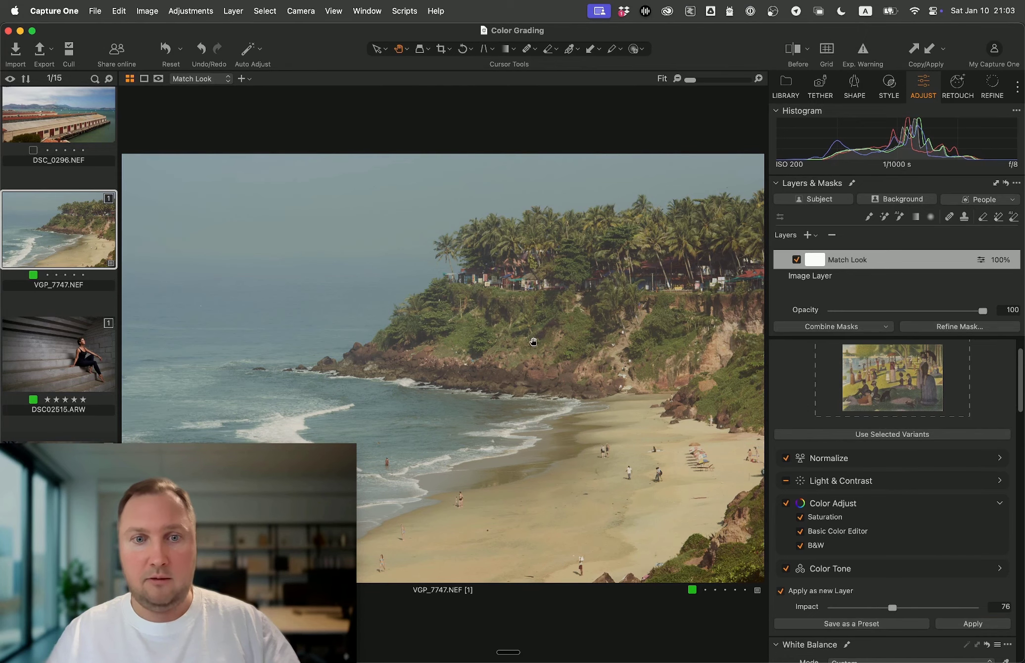
# - Apply the Seurat reference look to the pier photo DSC_0296.NEF at impact 89 and inspect the buildings up close
pyautogui.press('Left')
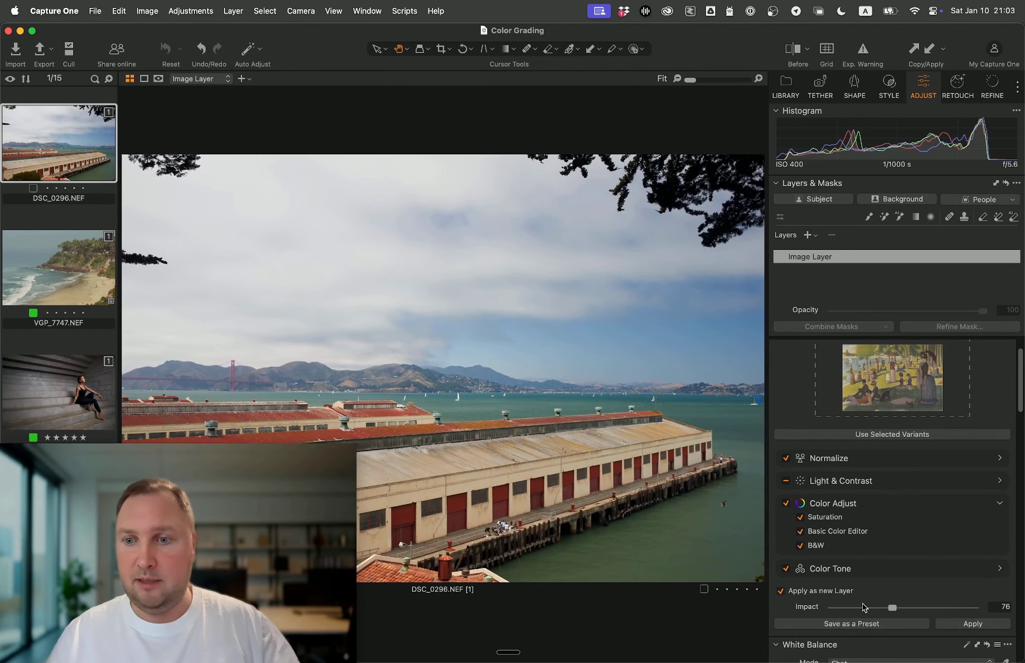
pyautogui.click(949, 625)
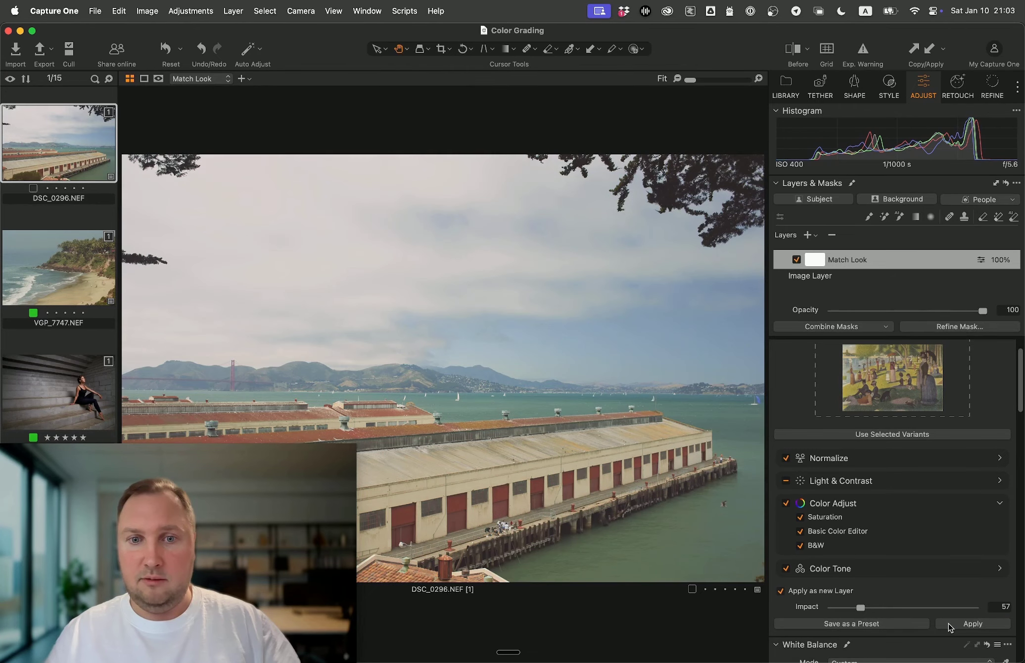
pyautogui.click(953, 622)
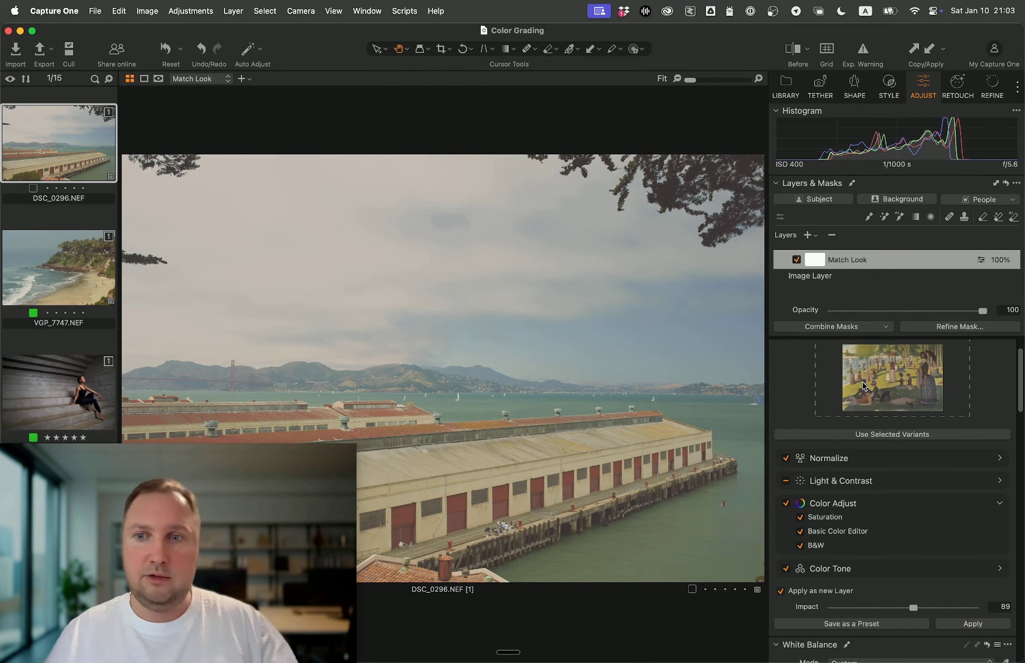
pyautogui.click(492, 396)
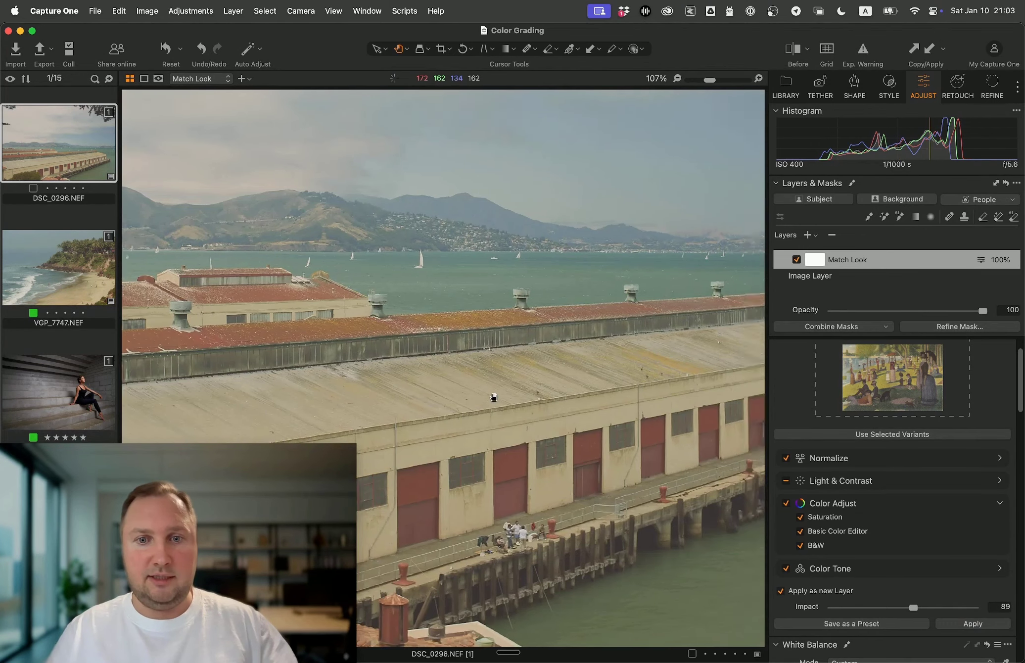
pyautogui.click(493, 397)
# - Set the Match Look layer's RGB Levels to a shadow input of 16 and outputs of 8 for shadows and 237 for highlights
pyautogui.scroll(-10, 895, 425)
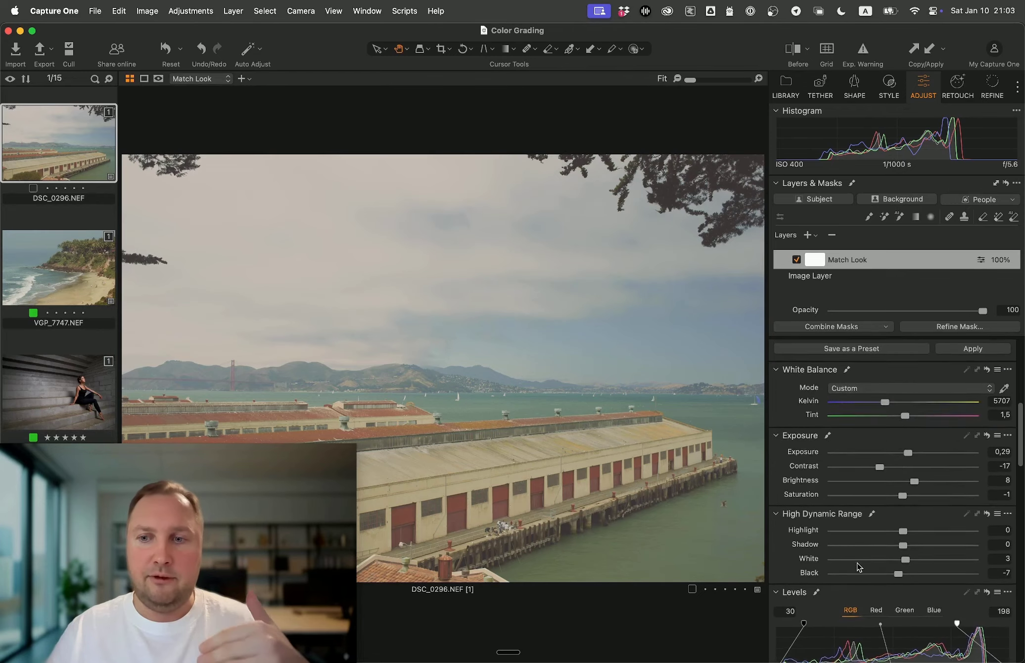
pyautogui.moveTo(804, 490); pyautogui.dragTo(790, 491)
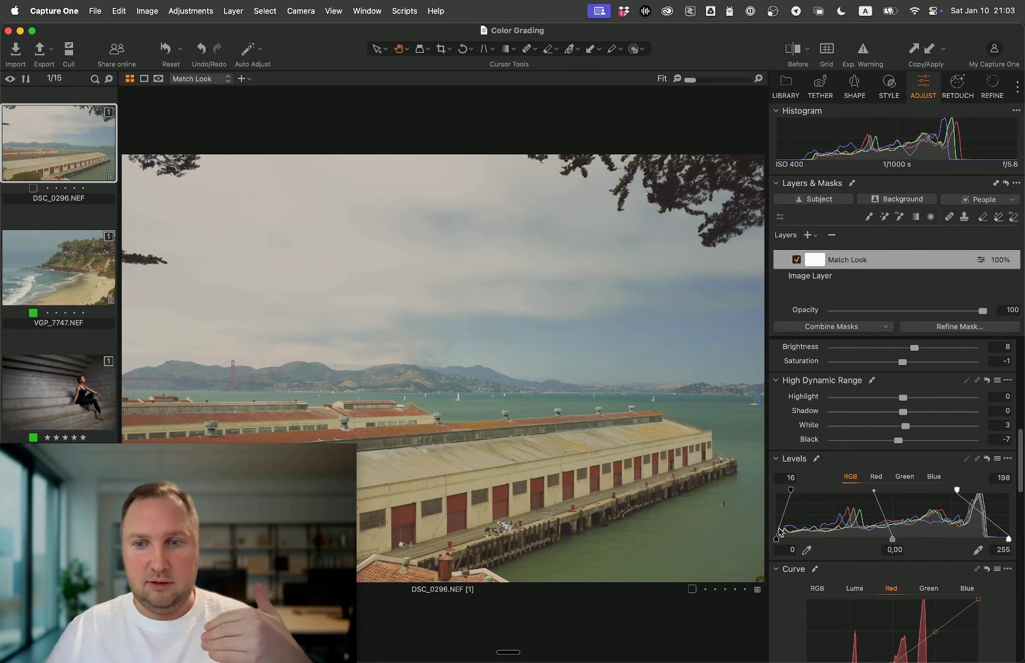
pyautogui.moveTo(776, 542); pyautogui.dragTo(783, 543)
pyautogui.scroll(-10, 90, 298)
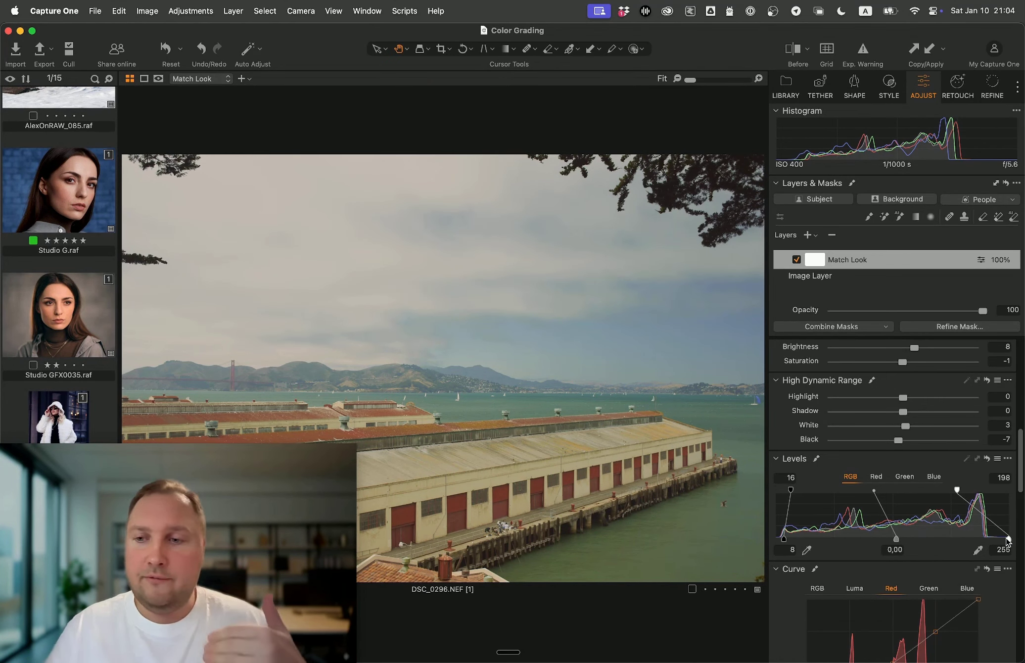
pyautogui.moveTo(1008, 540); pyautogui.dragTo(991, 541)
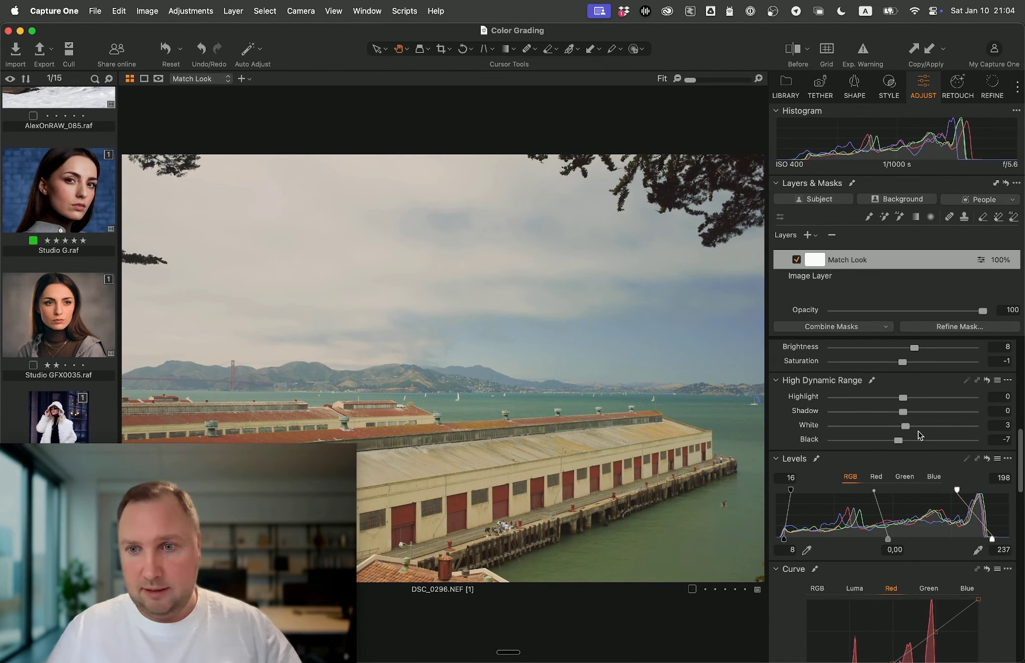
# - Set the contrast of the Match Look layer on the pier photo to 8 and its opacity to 60
pyautogui.scroll(5, 919, 432)
pyautogui.moveTo(879, 454); pyautogui.dragTo(916, 459)
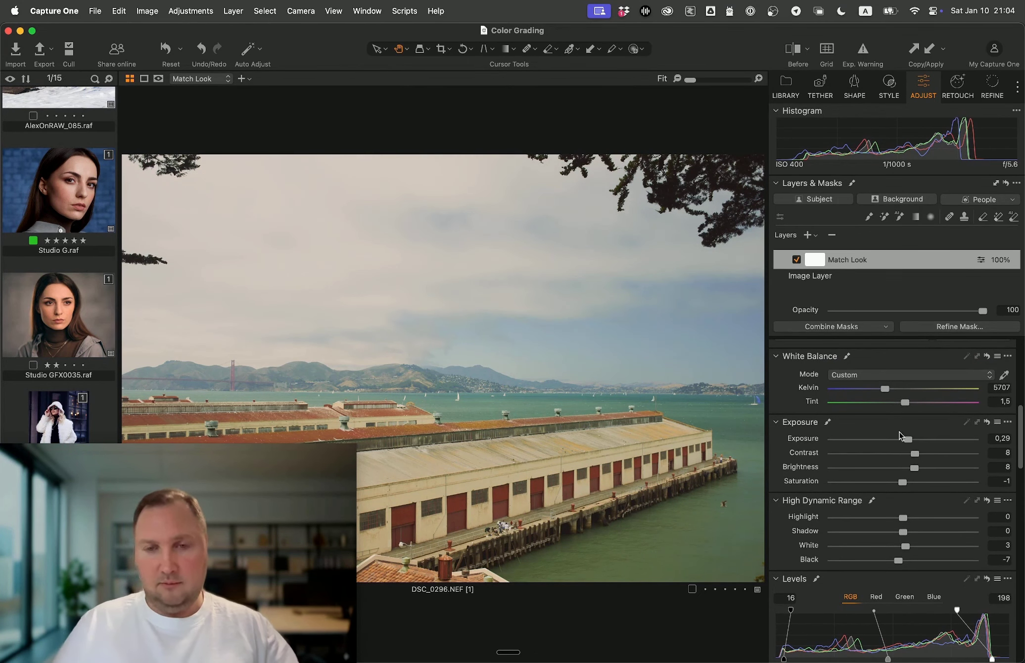
pyautogui.moveTo(916, 309)
pyautogui.mouseDown()
pyautogui.moveTo(897, 312)
pyautogui.moveTo(923, 317)
pyautogui.mouseUp()
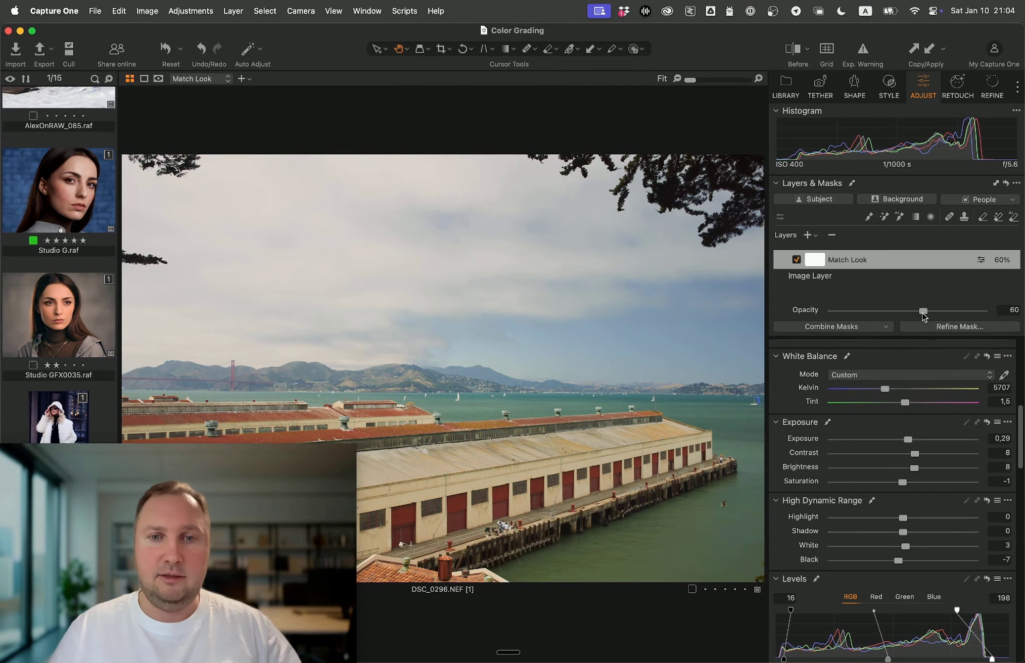
# - Set Monet_Woman_with_a_Parasol.jpg from the Classic Artwork as References album as the Match Look reference
pyautogui.click(784, 88)
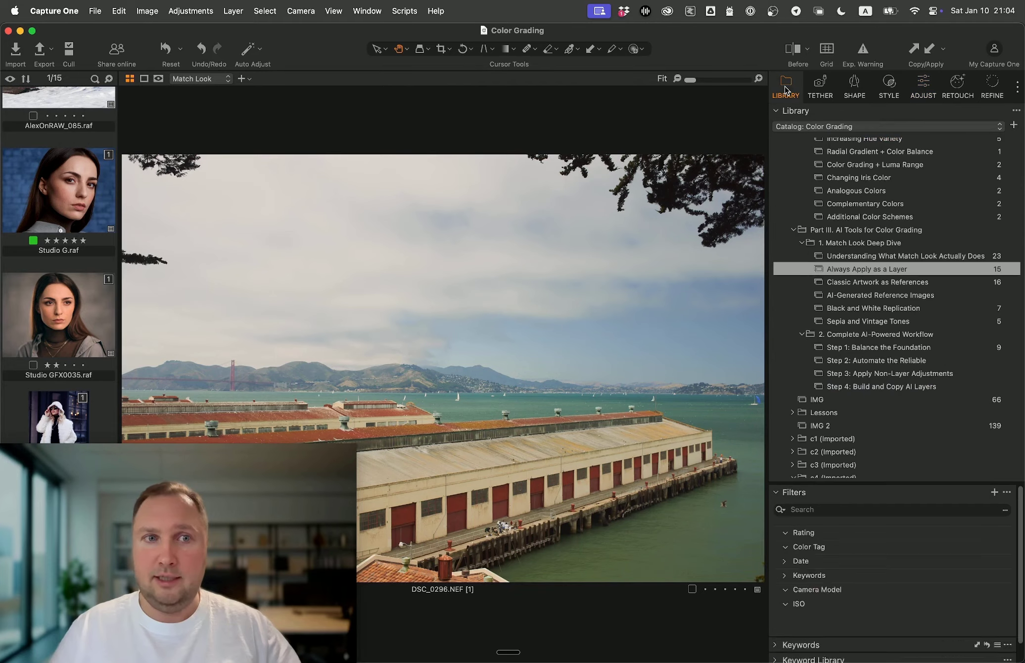
pyautogui.click(932, 282)
pyautogui.scroll(-3, 46, 285)
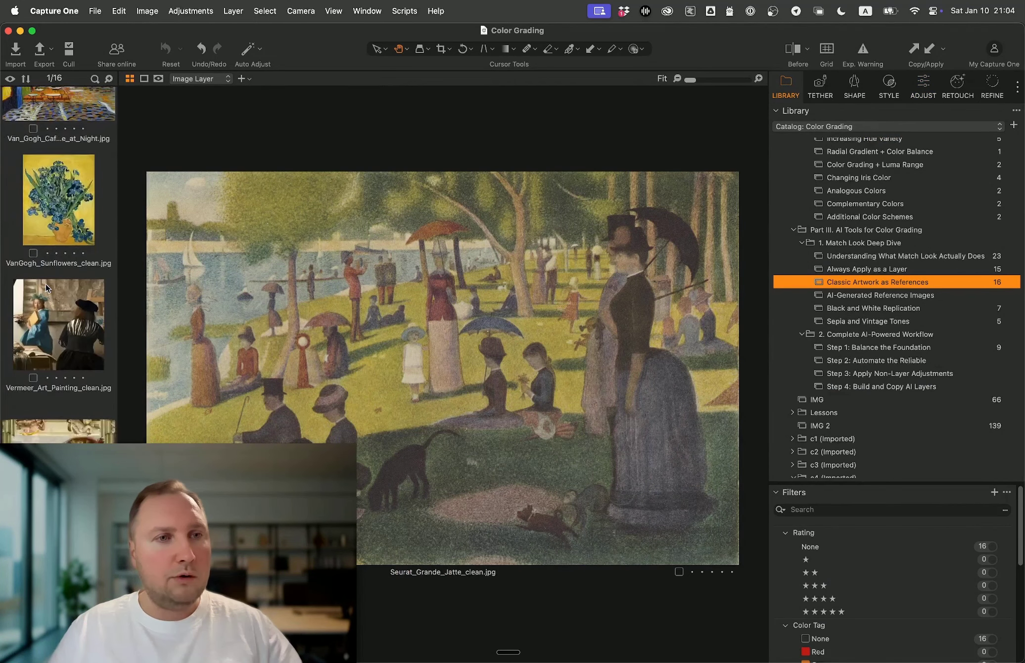
pyautogui.scroll(-10, 45, 285)
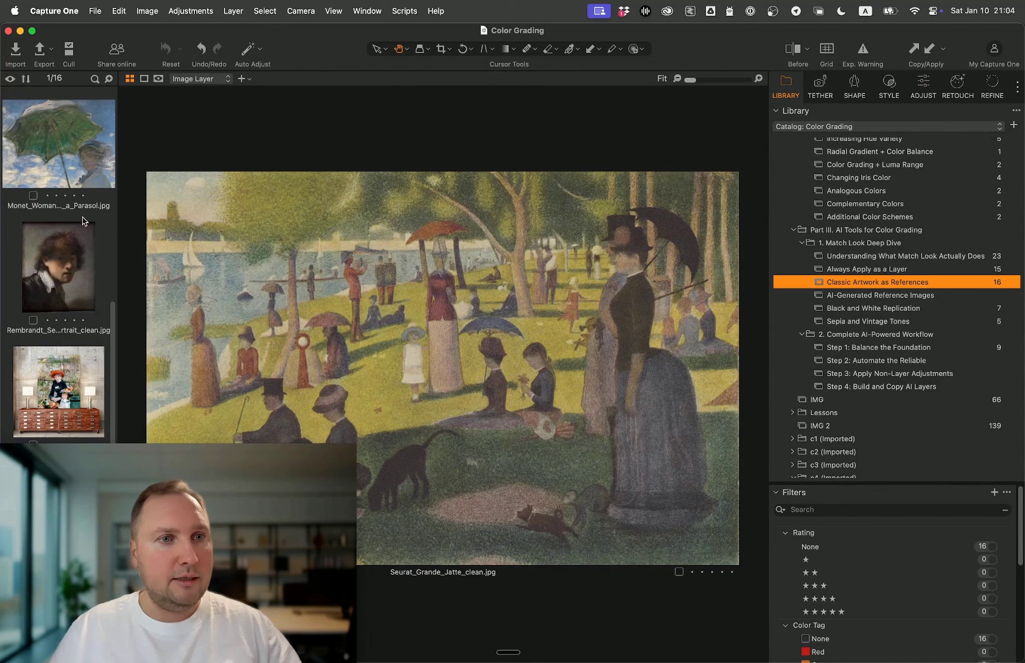
pyautogui.click(87, 178)
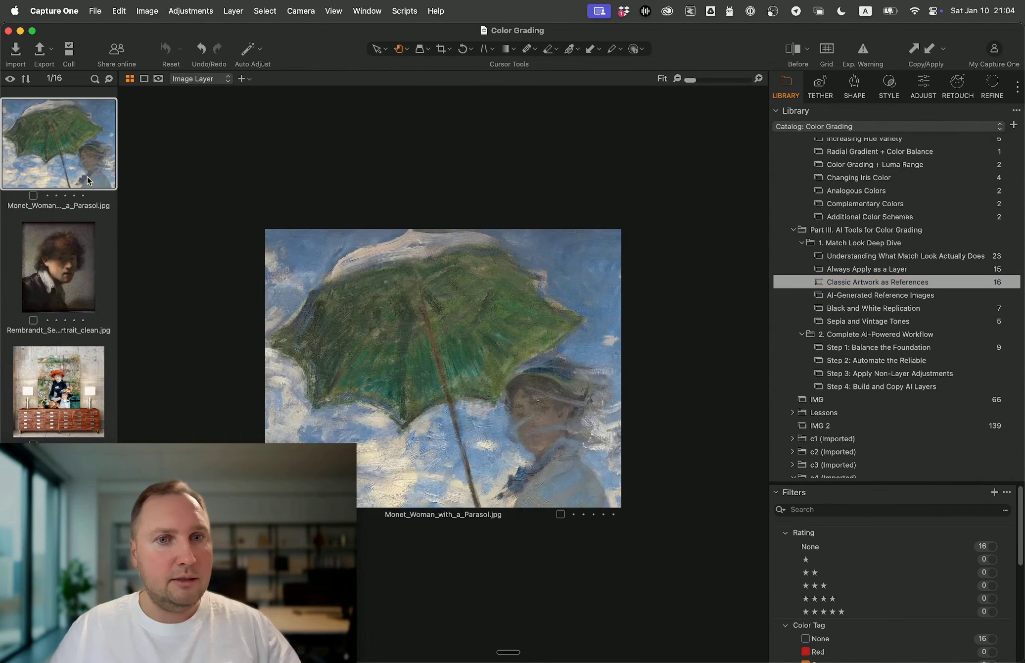
pyautogui.click(923, 84)
pyautogui.scroll(-10, 925, 520)
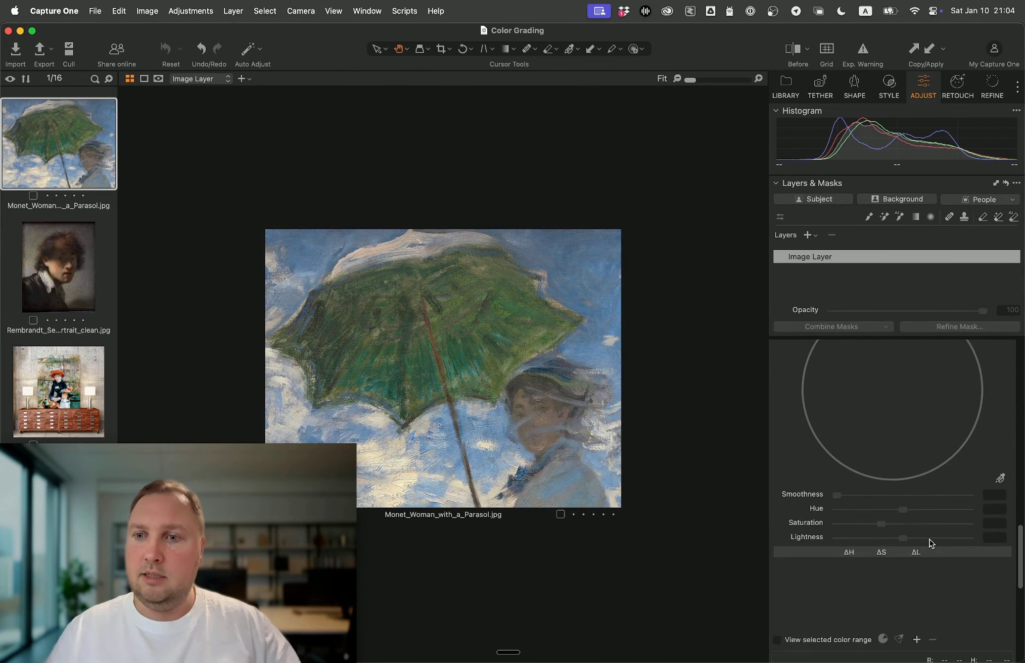
pyautogui.scroll(15, 929, 539)
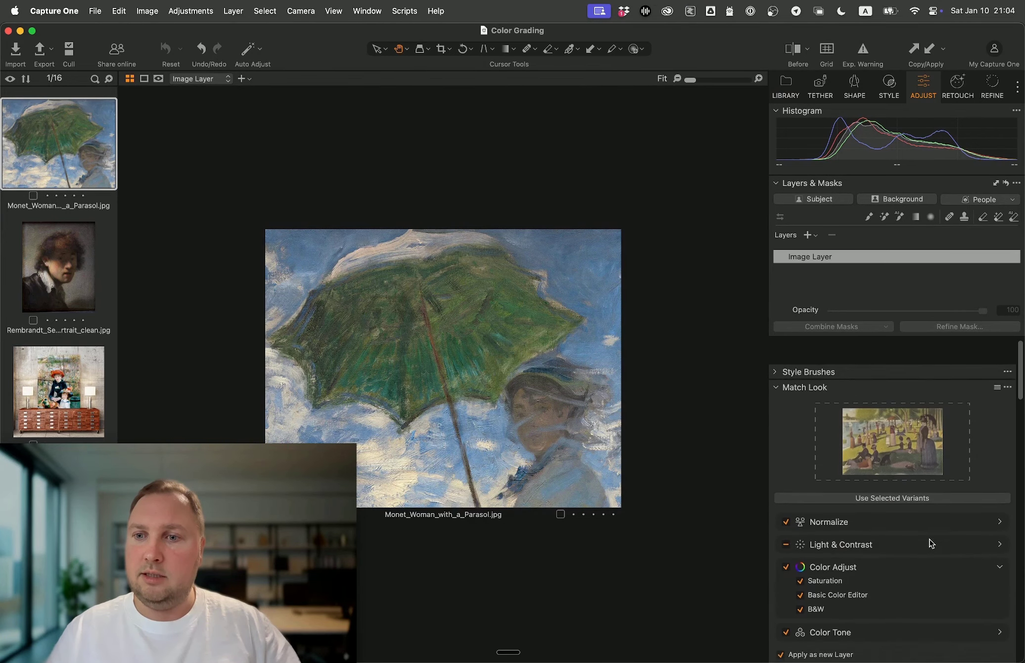
# - Open the photo DSC02515.ARW of the woman on the concrete steps from the Always Apply as a Layer album
pyautogui.click(796, 89)
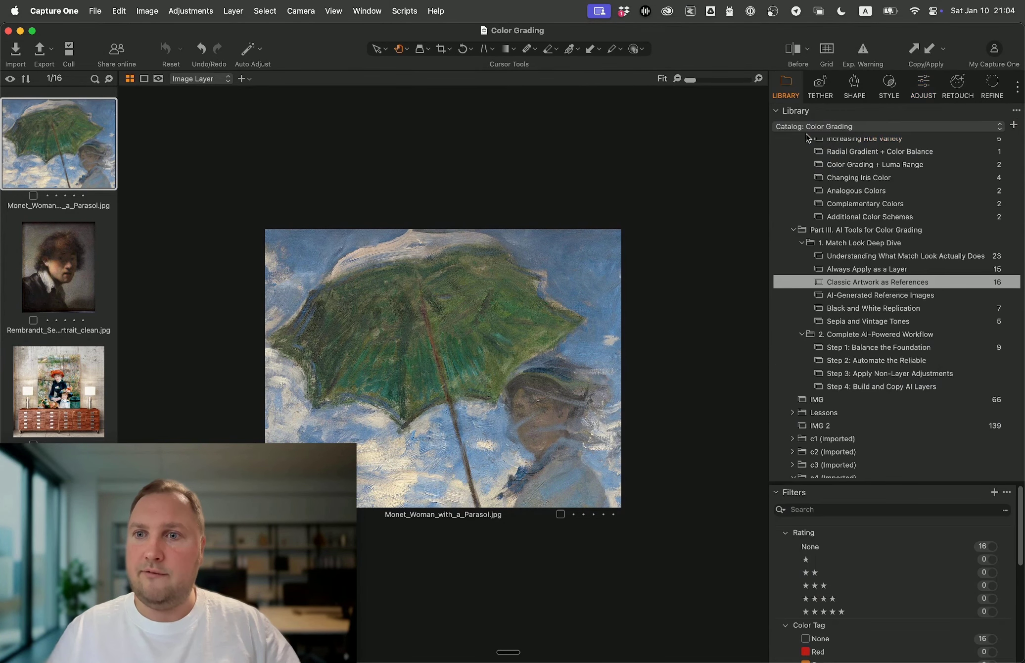
pyautogui.click(905, 268)
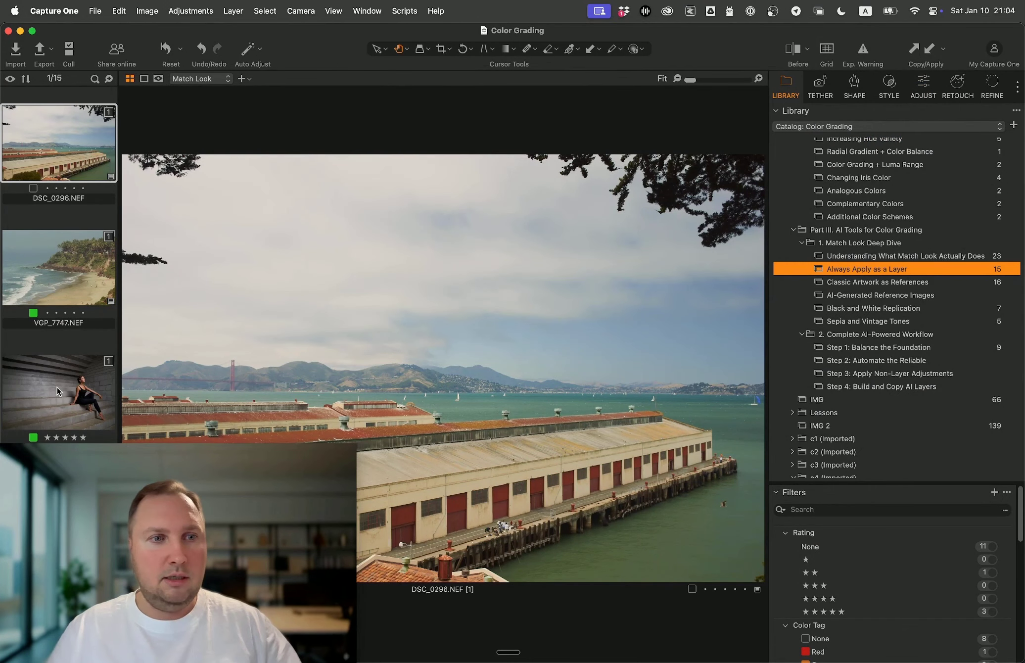
pyautogui.click(58, 391)
# - Apply the Monet reference look to DSC02515.ARW as a new layer with impact 66 and set the layer's opacity to 58
pyautogui.click(924, 86)
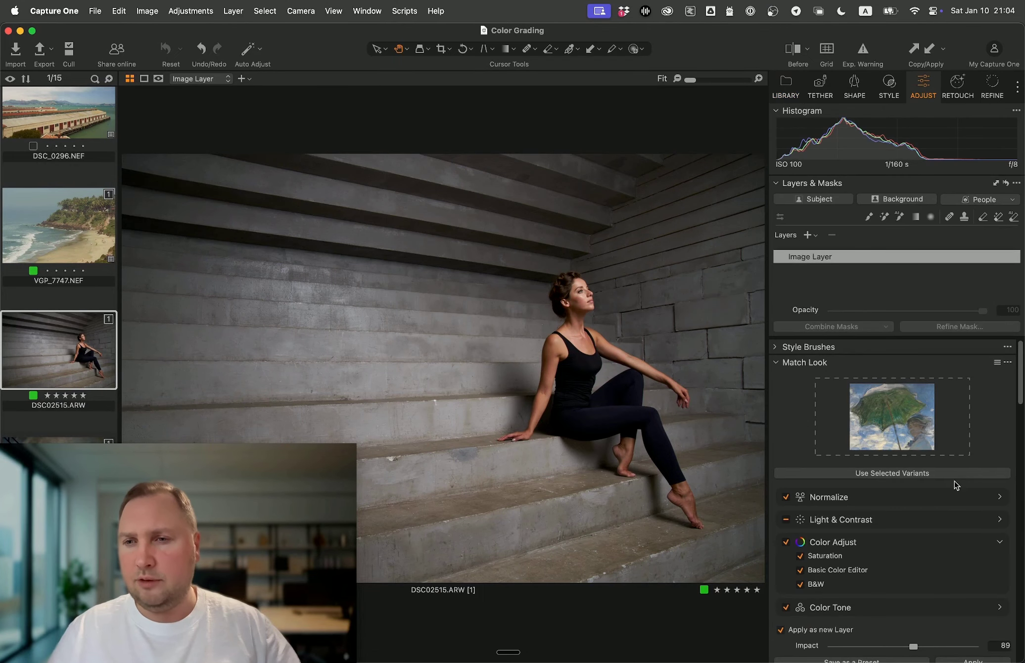
pyautogui.scroll(-3, 928, 584)
pyautogui.click(972, 596)
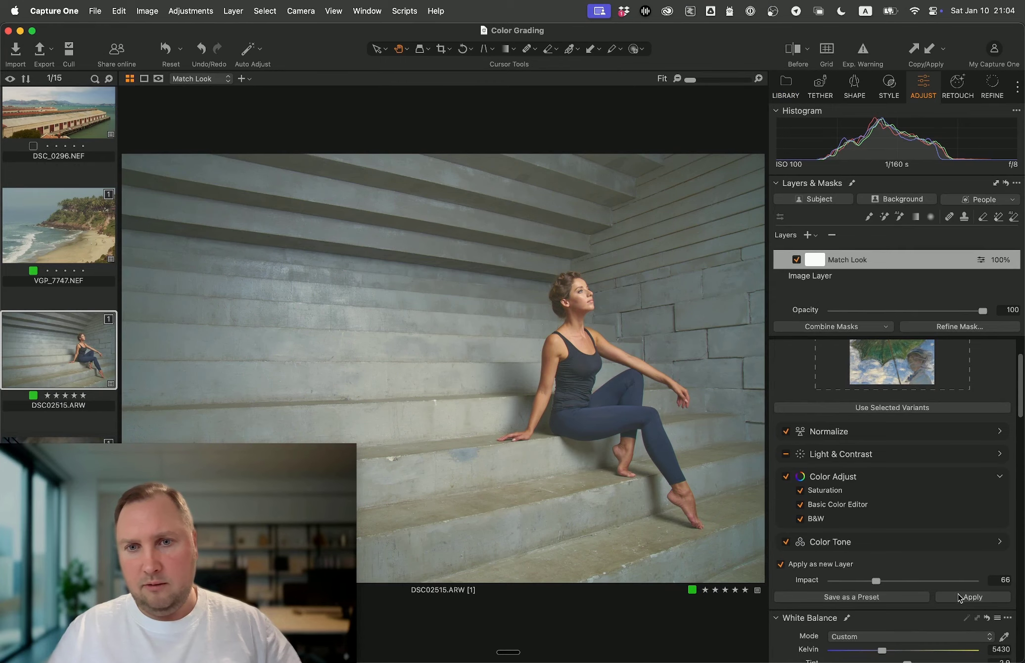
pyautogui.click(957, 598)
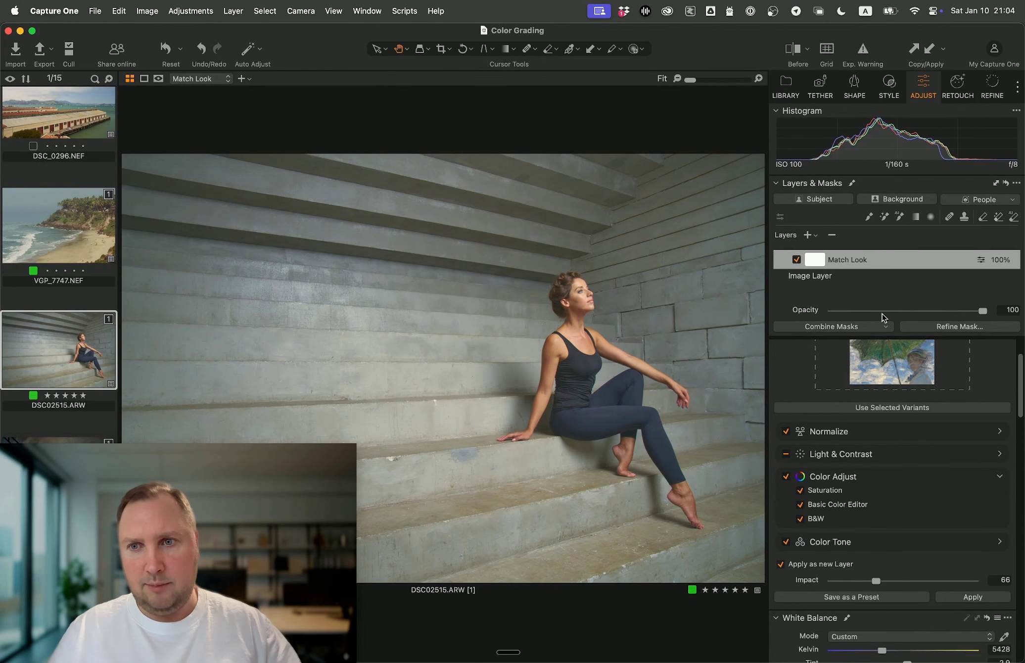
pyautogui.moveTo(884, 318); pyautogui.dragTo(919, 318)
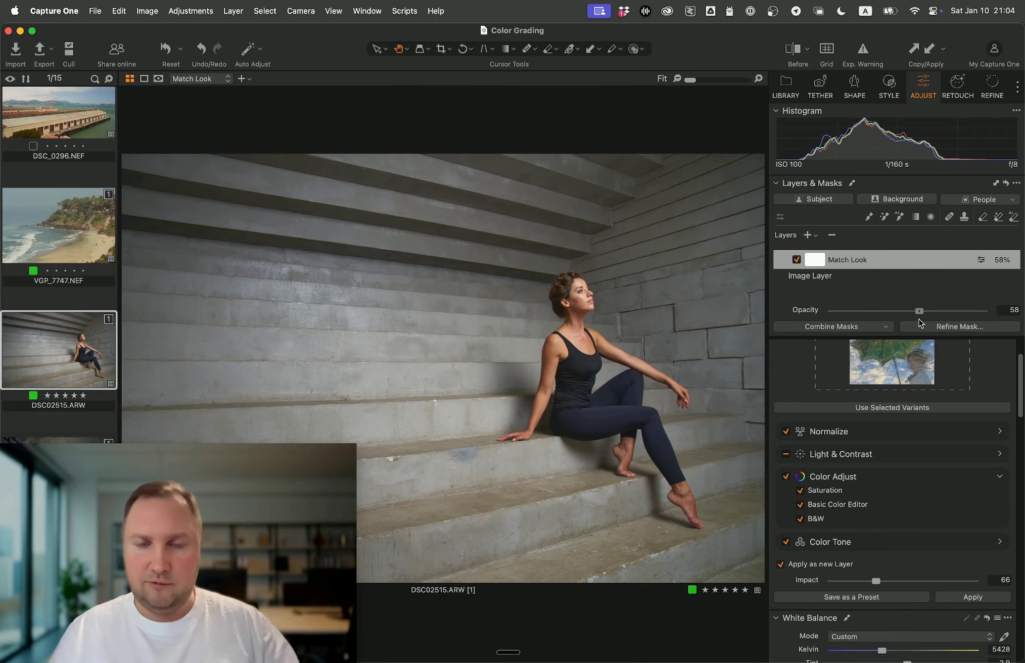
# - Browse the Always Apply as a Layer thumbnails and other color grading albums for another photo to grade
pyautogui.scroll(-5, 20, 267)
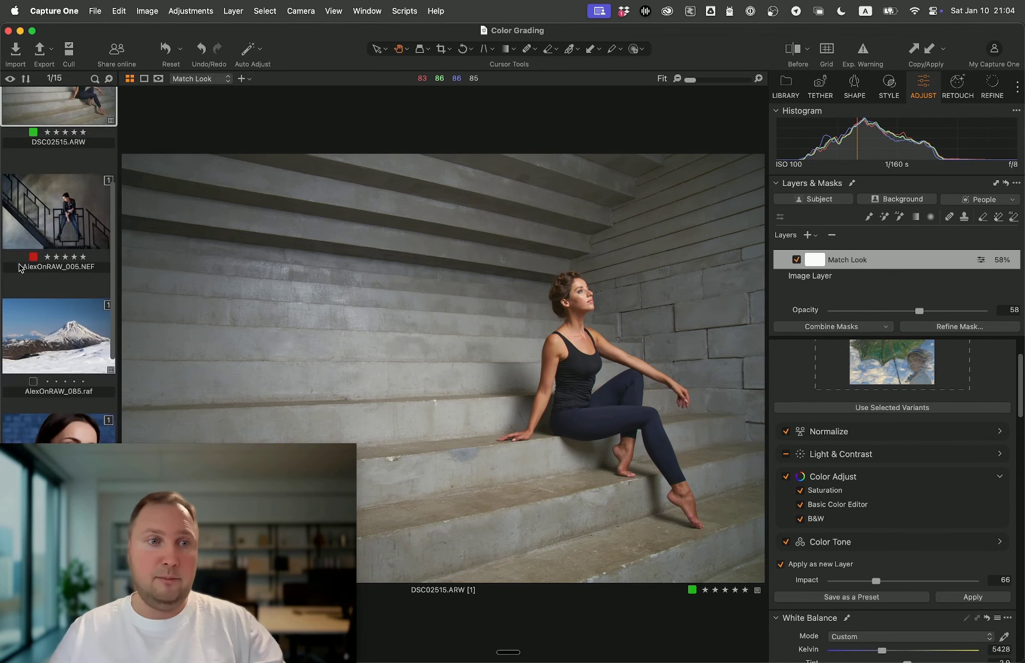
pyautogui.scroll(-15, 20, 268)
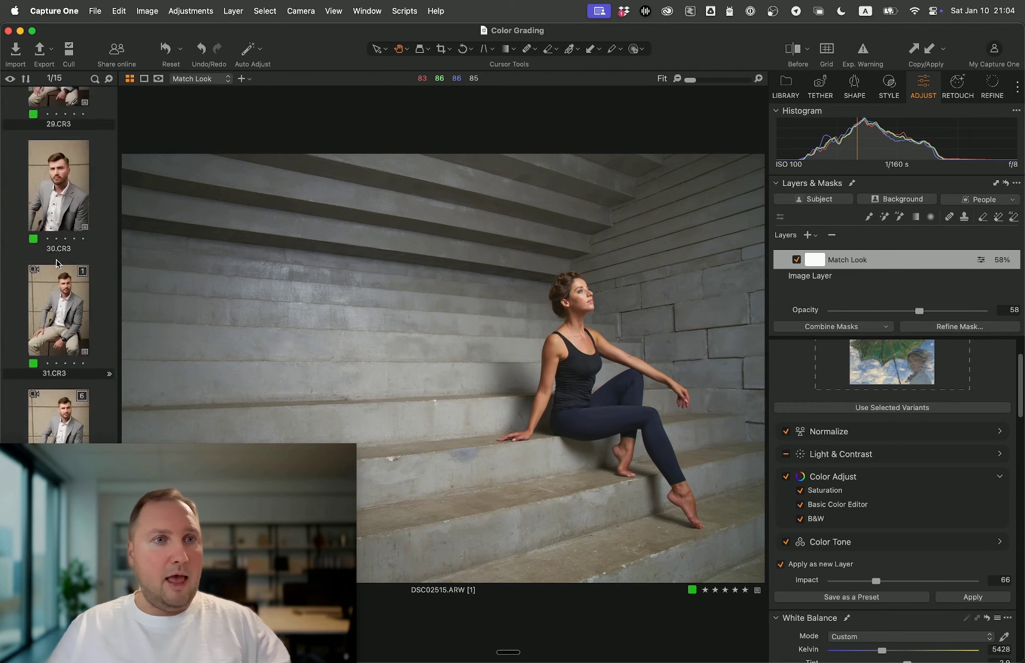
pyautogui.scroll(-10, 57, 263)
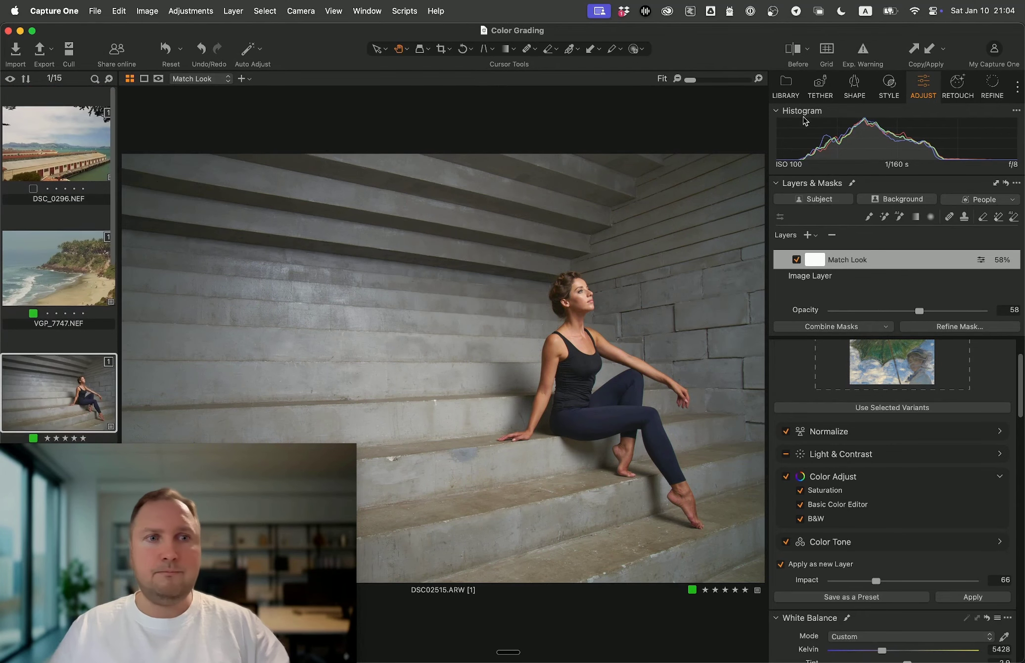
pyautogui.click(780, 85)
pyautogui.click(895, 291)
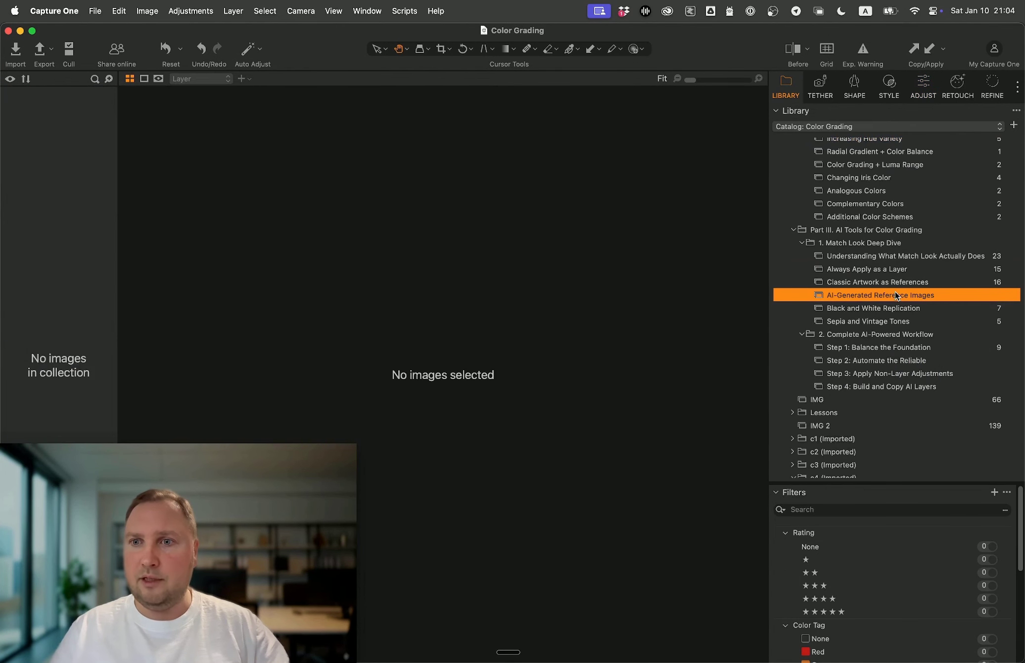
pyautogui.click(894, 303)
pyautogui.click(910, 283)
pyautogui.click(876, 204)
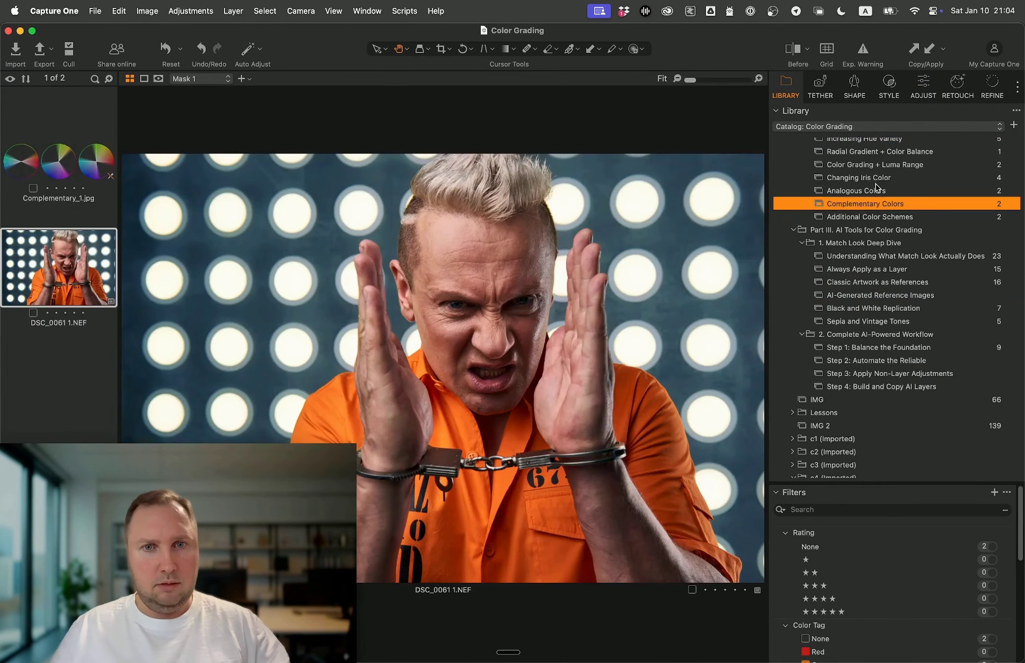
pyautogui.click(875, 189)
pyautogui.scroll(5, 871, 198)
pyautogui.click(861, 220)
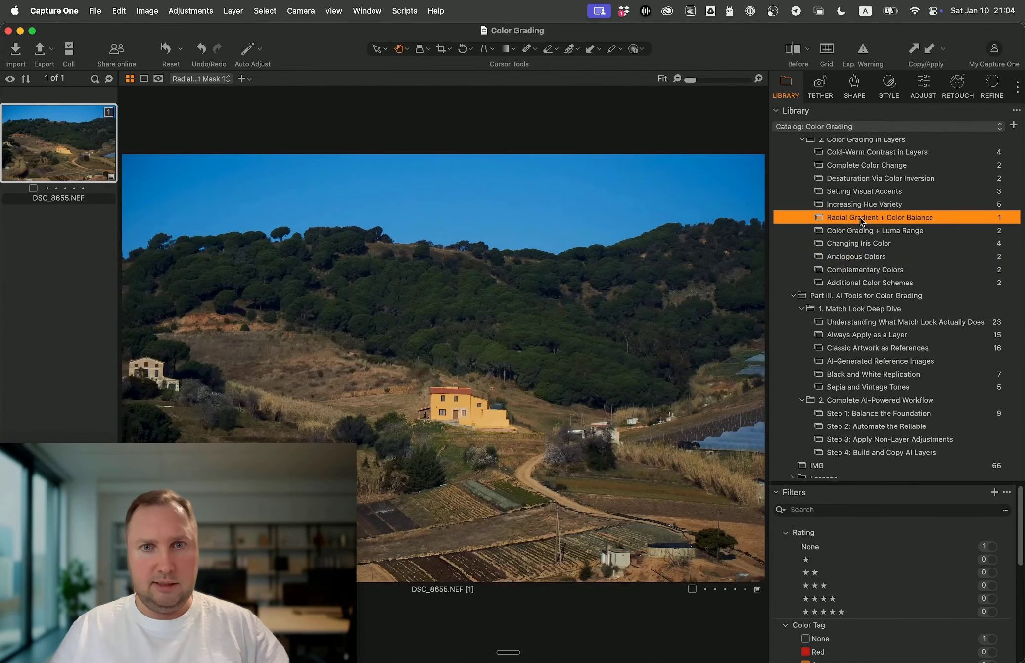
# - Reset the adjustments of DSC01769.ARW and FUJI6176.raf in the Desaturation Via Color Inversion album
pyautogui.click(902, 180)
pyautogui.press('super+r')
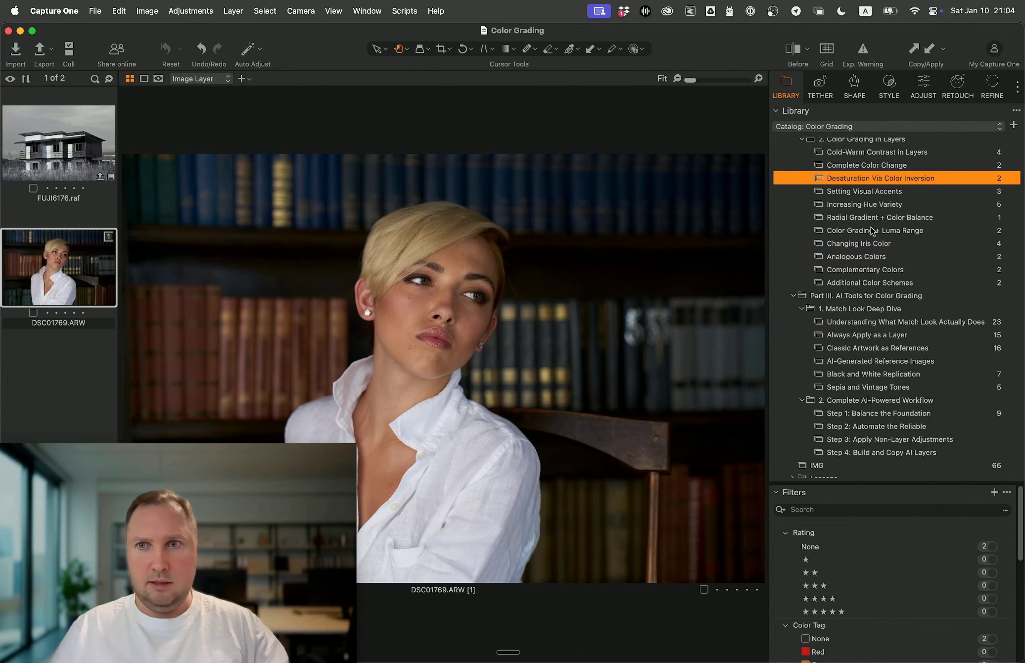
pyautogui.click(865, 159)
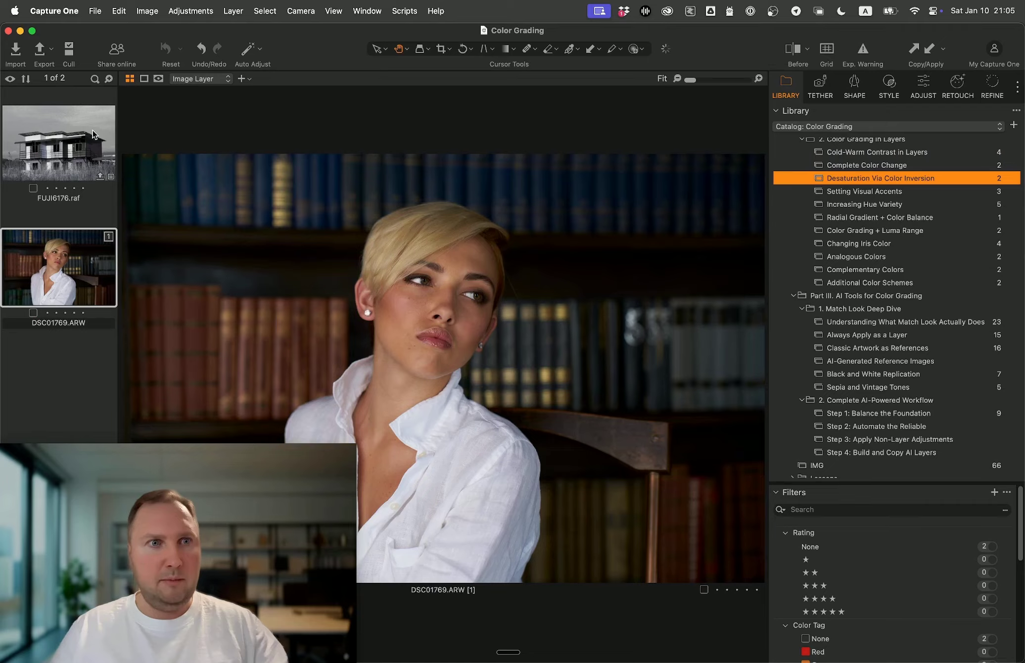
pyautogui.click(93, 135)
pyautogui.press('super+r')
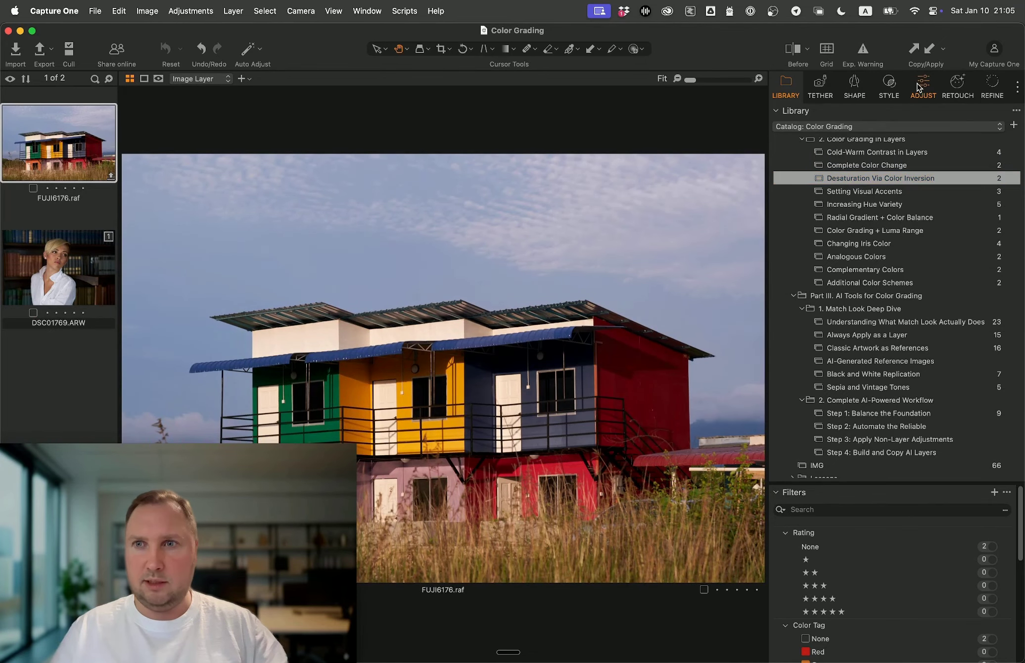
# - Apply the Monet reference look to FUJI6176.raf as a new layer with impact 55 and set the layer's opacity to 56
pyautogui.click(921, 87)
pyautogui.click(962, 598)
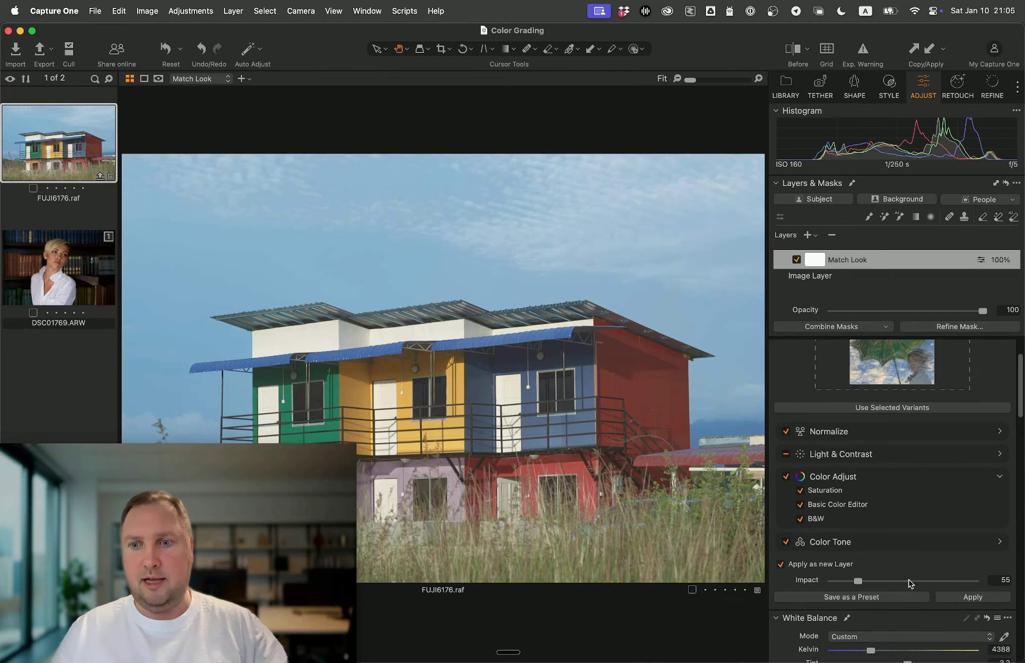
pyautogui.moveTo(908, 310); pyautogui.dragTo(907, 315)
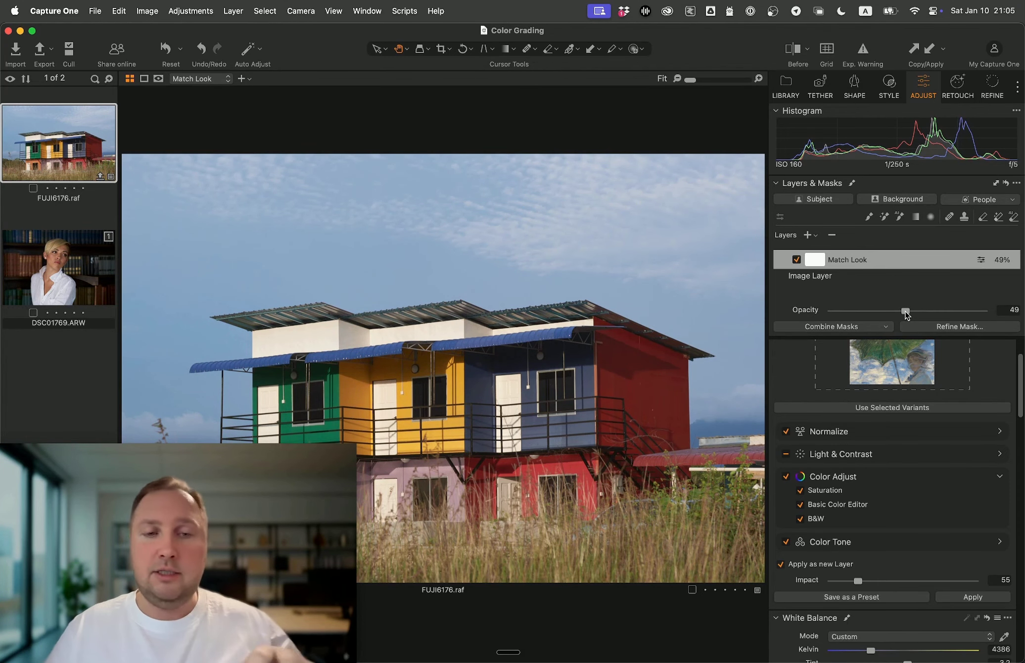
pyautogui.moveTo(907, 315); pyautogui.dragTo(919, 317)
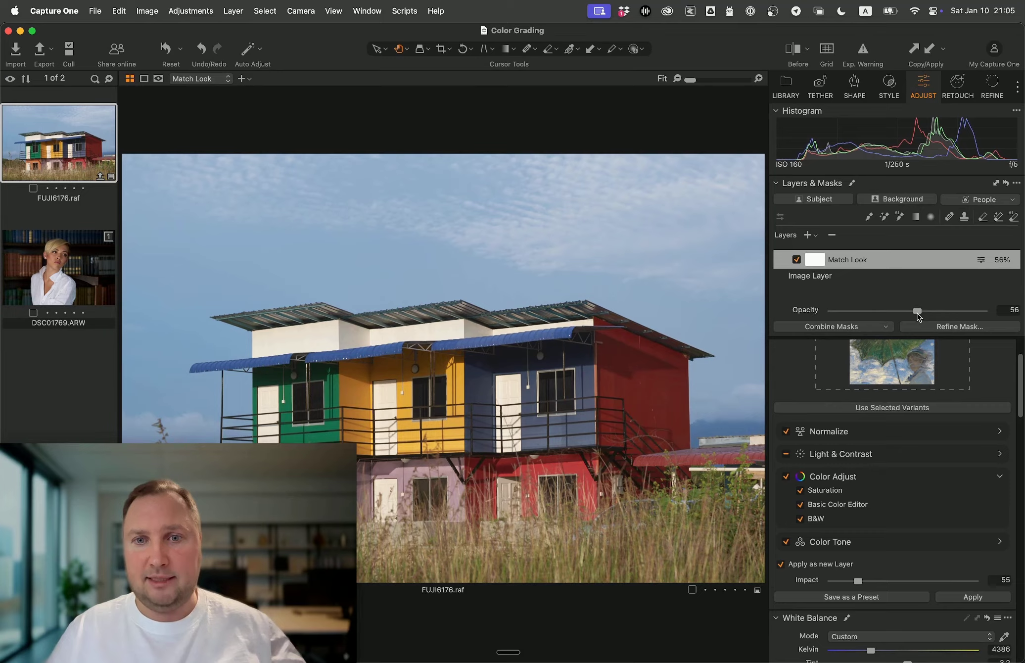
# - Reset FUJI6176.raf and apply the style 2. Vermeer's Calm Light to a new layer with opacity 37
pyautogui.click(889, 82)
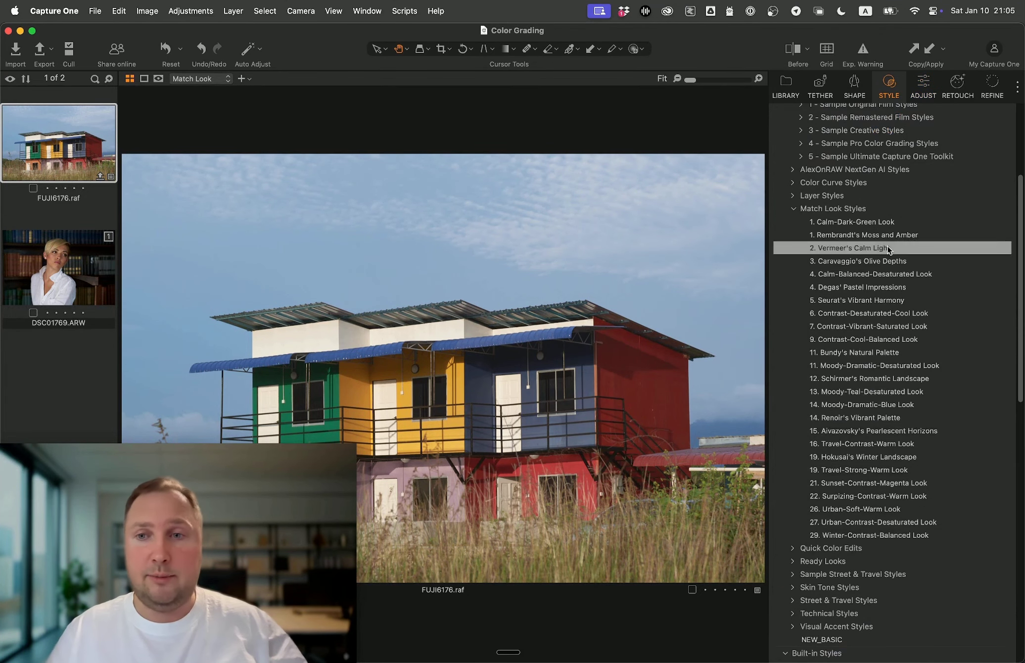
pyautogui.press('super+r')
pyautogui.rightClick(902, 254)
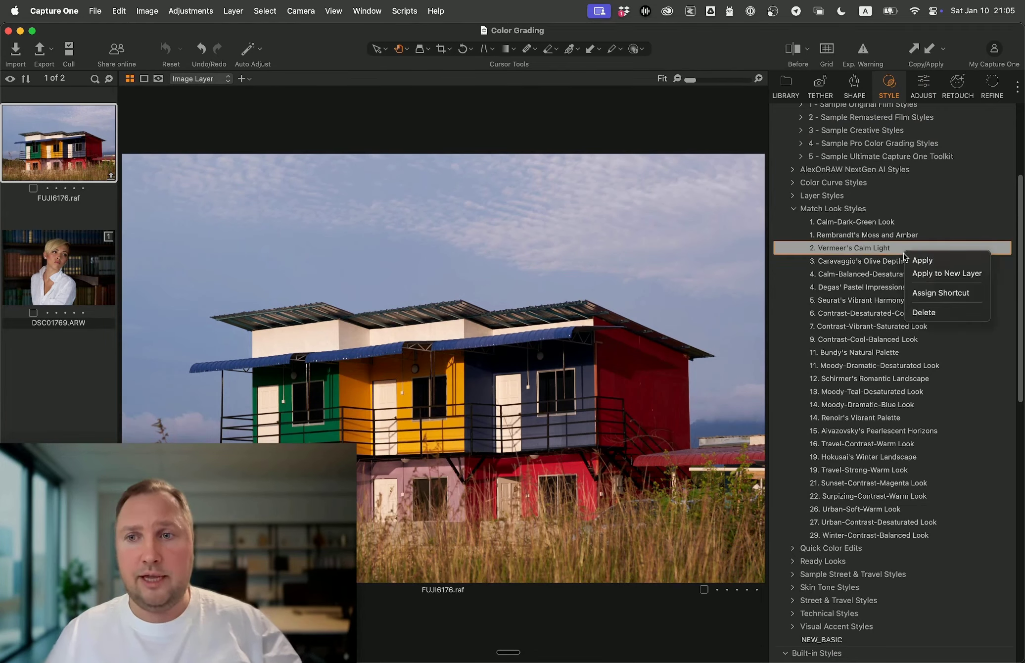
pyautogui.click(939, 275)
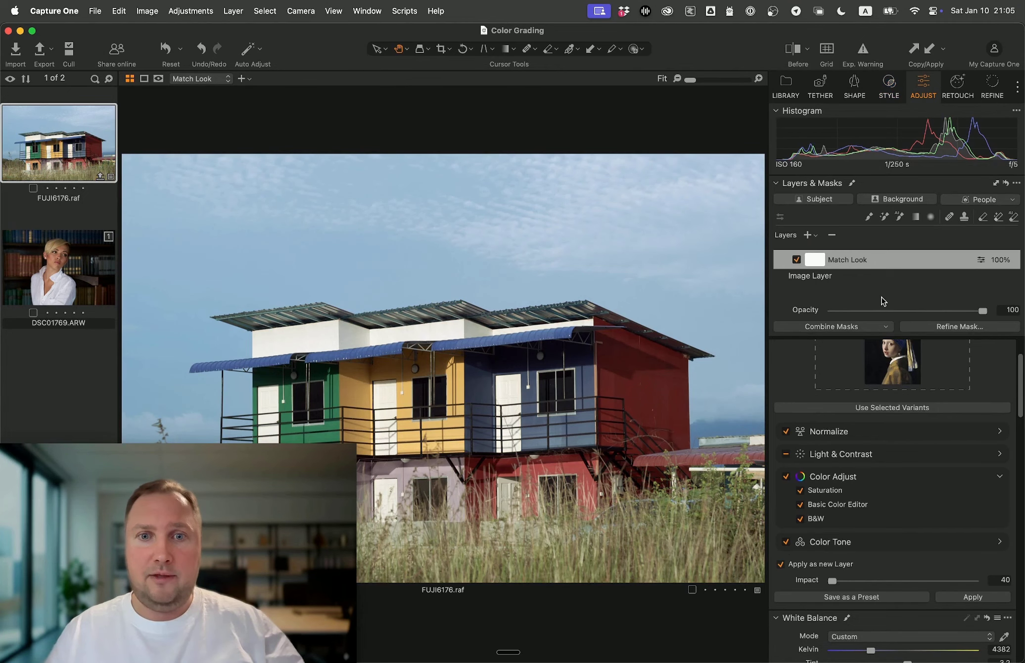
pyautogui.moveTo(886, 310)
pyautogui.mouseDown()
pyautogui.moveTo(927, 310)
pyautogui.moveTo(889, 314)
pyautogui.mouseUp()
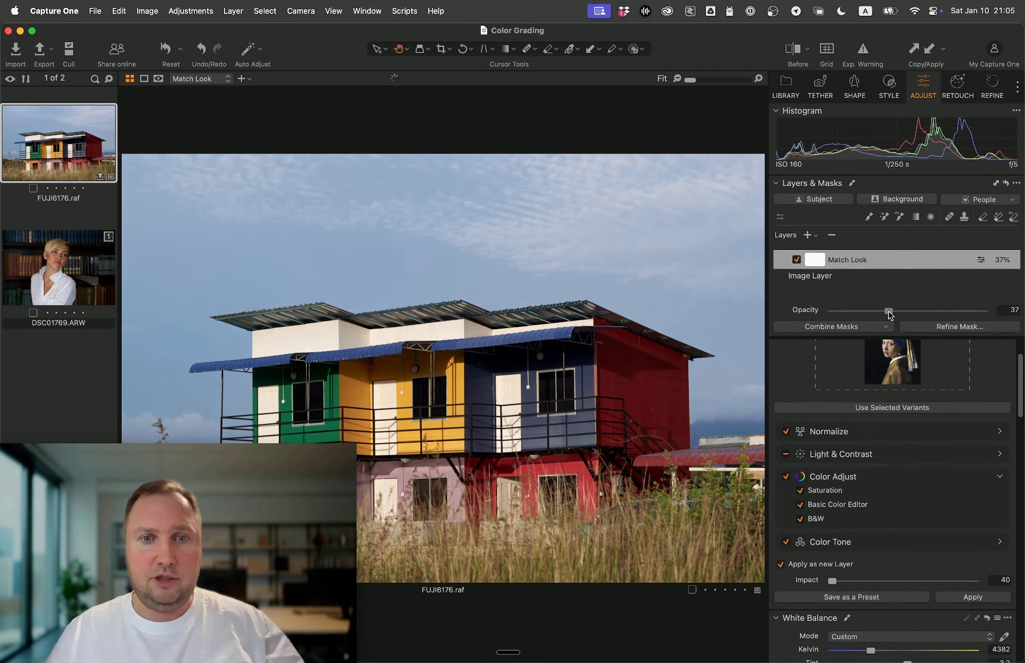
# - Reset FUJI6176.raf and set Frida_Kahlo_portrait_photograph.jpg from the Black and White Replication album as the Match Look reference
pyautogui.press('super+alt+1')
pyautogui.press('super+r')
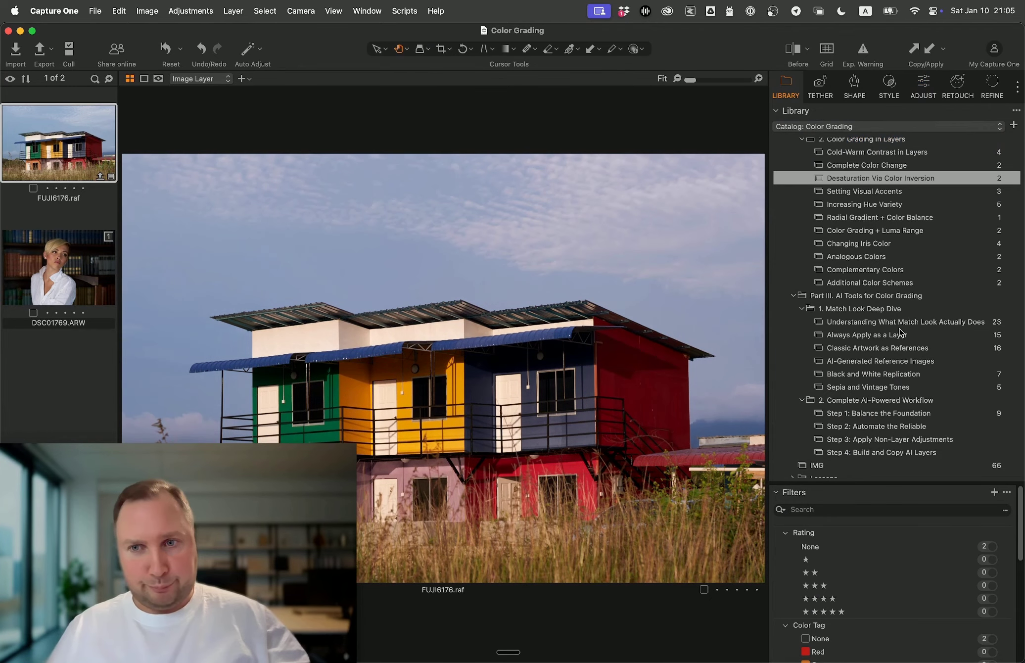
pyautogui.scroll(5, 910, 277)
pyautogui.scroll(-4, 888, 268)
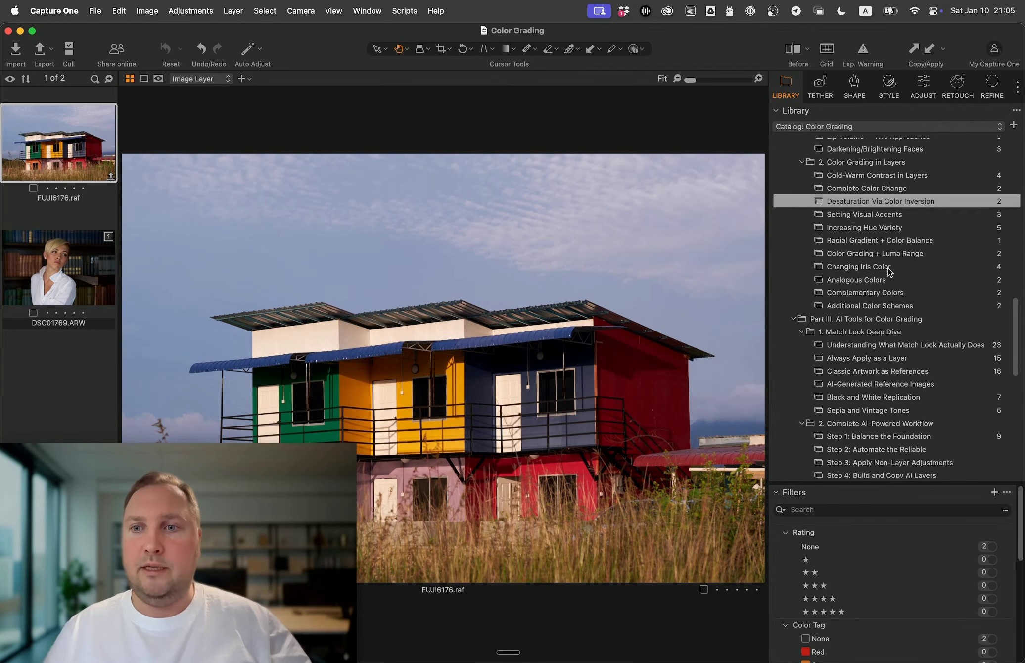
pyautogui.scroll(-5, 857, 304)
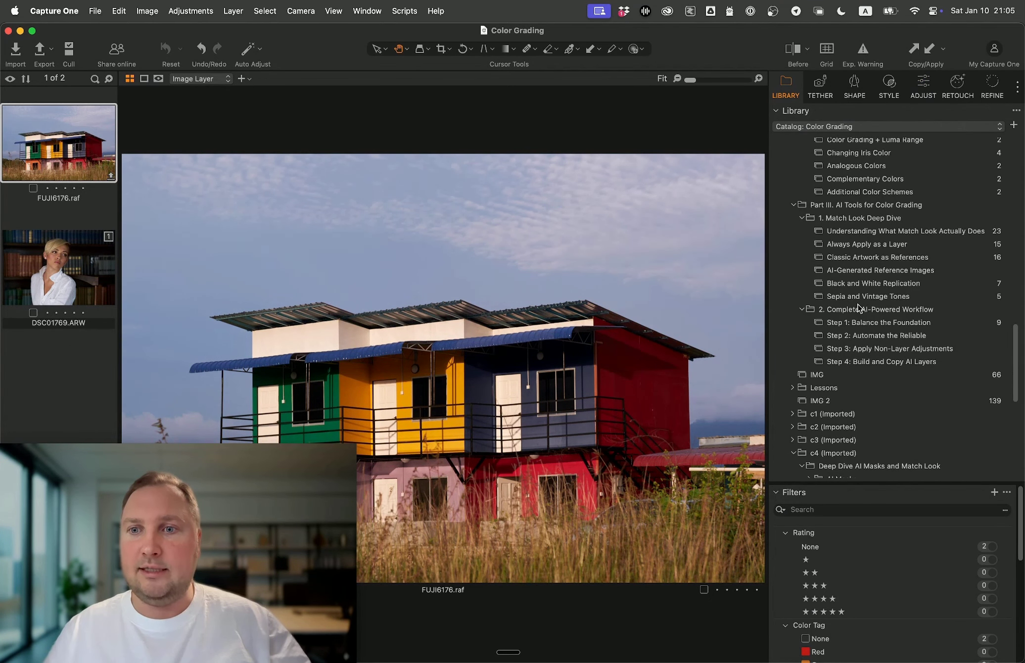
pyautogui.click(923, 289)
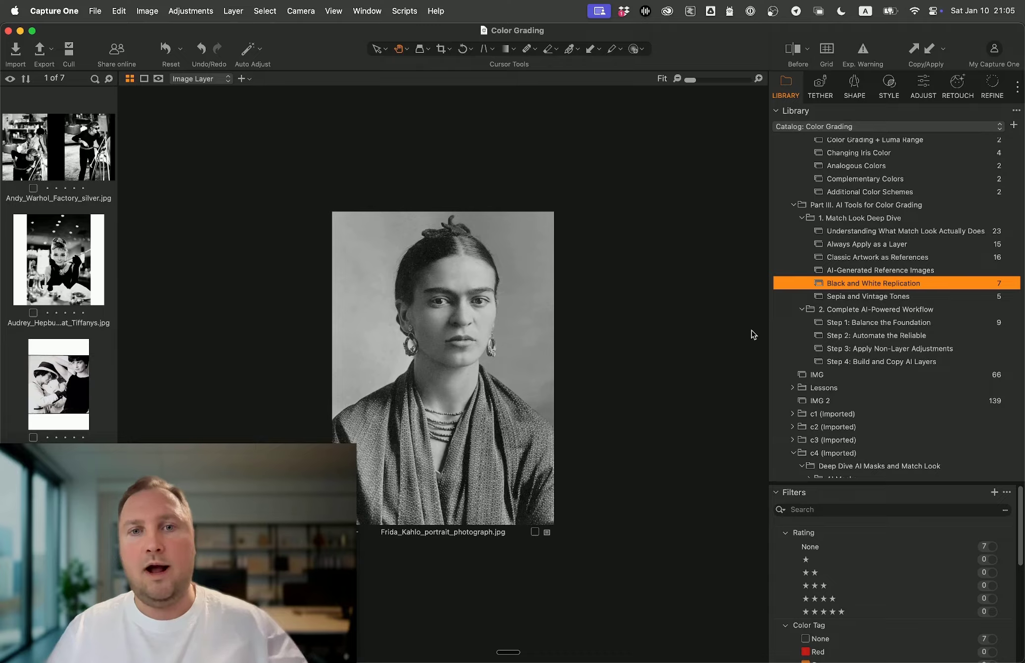
pyautogui.click(924, 88)
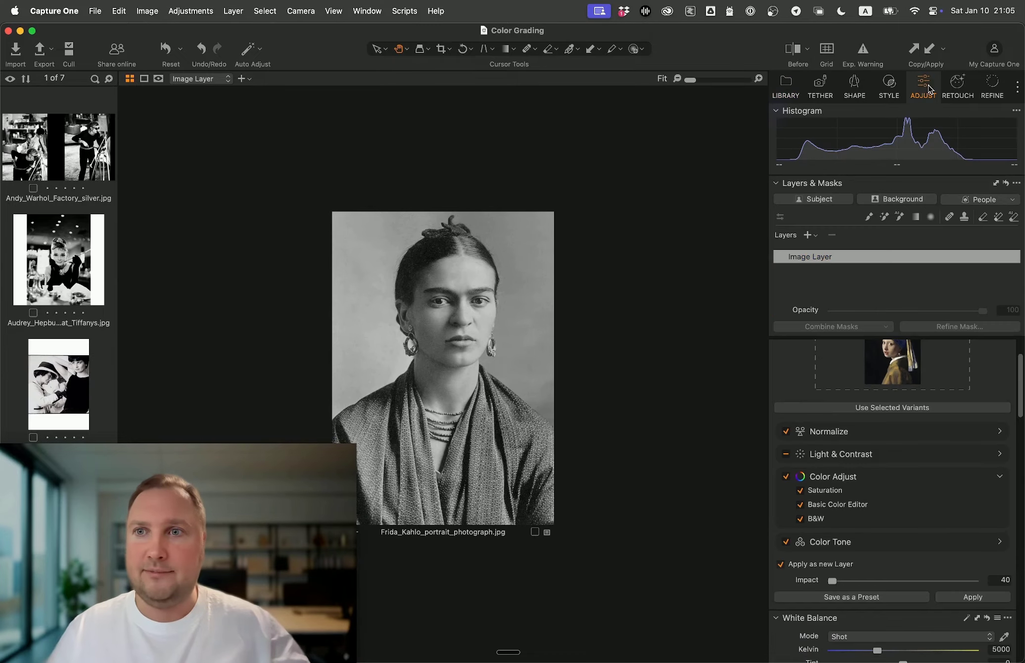
pyautogui.click(851, 408)
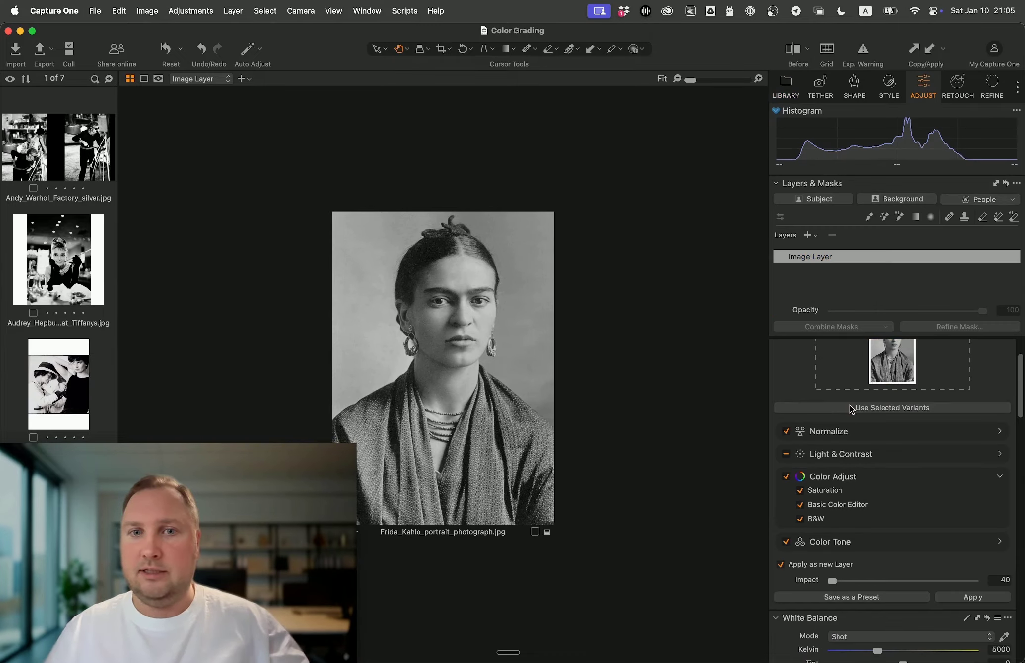
# - Look through the albums for a portrait and open 29.CR3 of the seated man from Always Apply as a Layer
pyautogui.click(785, 89)
pyautogui.click(884, 259)
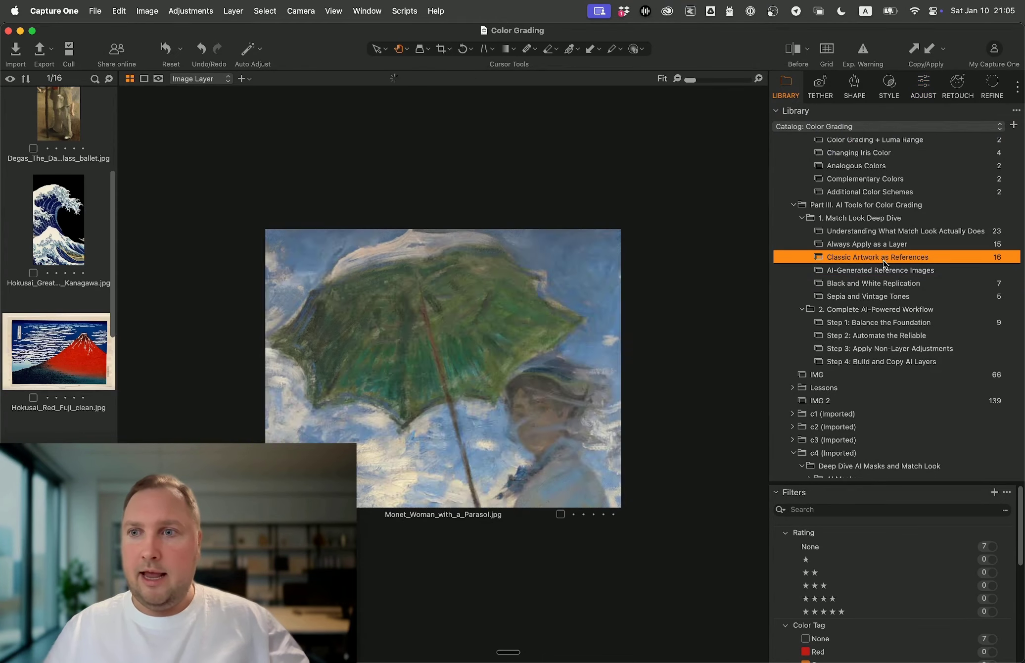
pyautogui.click(889, 322)
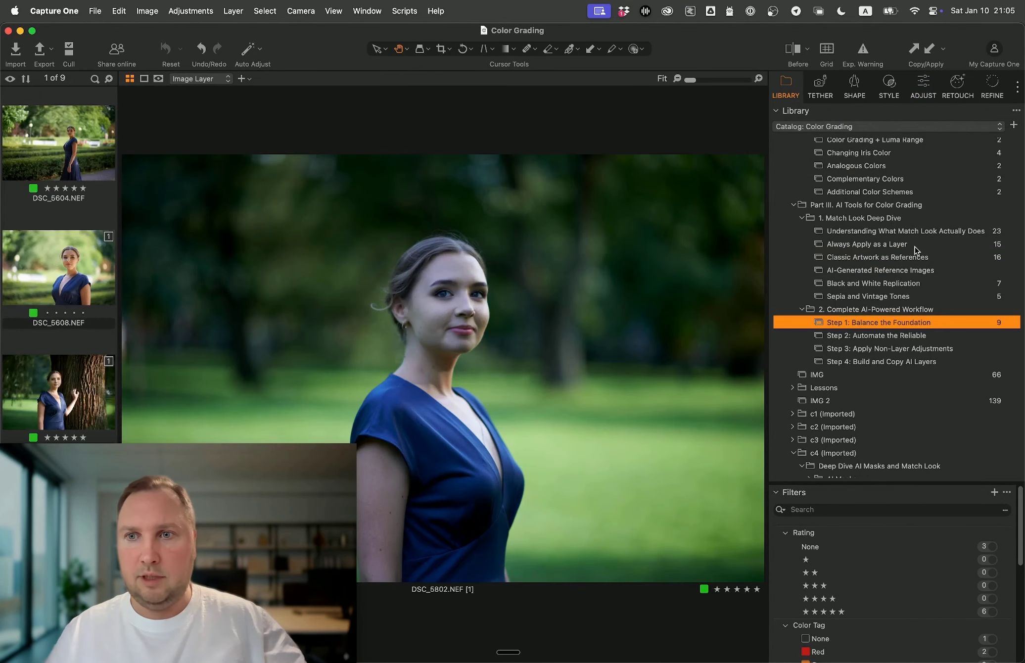
pyautogui.click(915, 247)
pyautogui.click(930, 232)
pyautogui.click(896, 255)
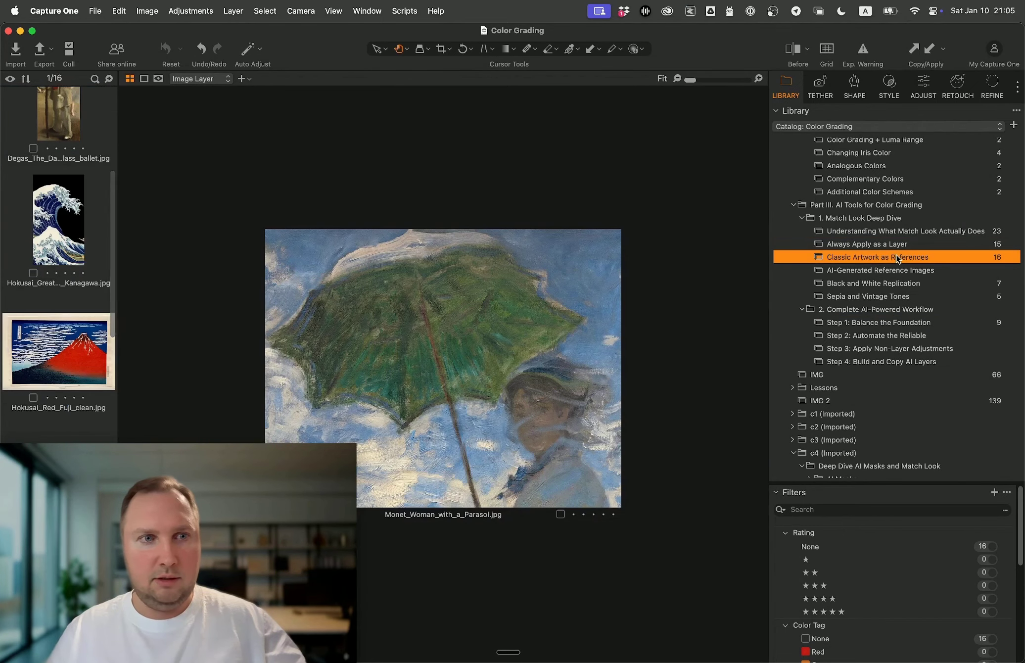
pyautogui.click(894, 245)
pyautogui.scroll(-10, 54, 304)
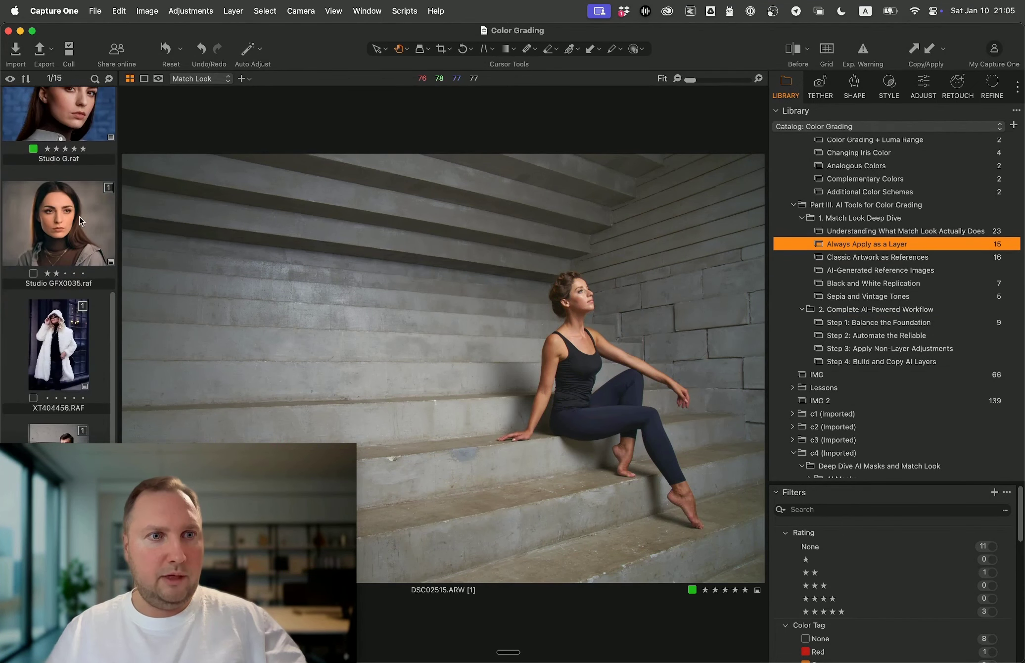
pyautogui.scroll(-10, 80, 221)
pyautogui.click(68, 203)
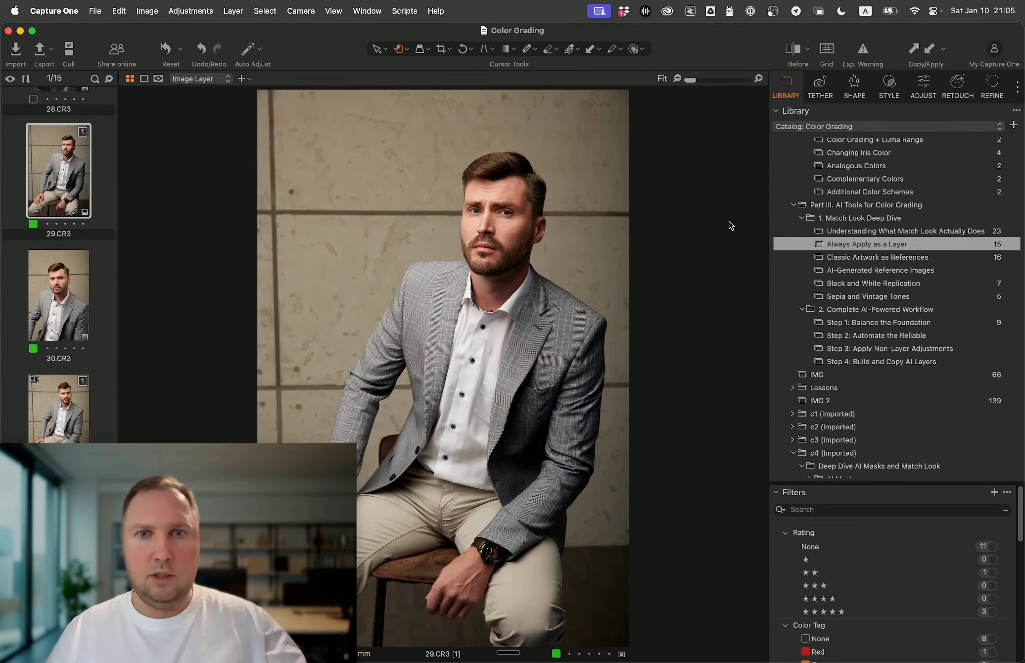
# - Apply the Frida Kahlo reference look to 29.CR3 as a new layer, set its opacity to 63 and check the face up close
pyautogui.click(923, 85)
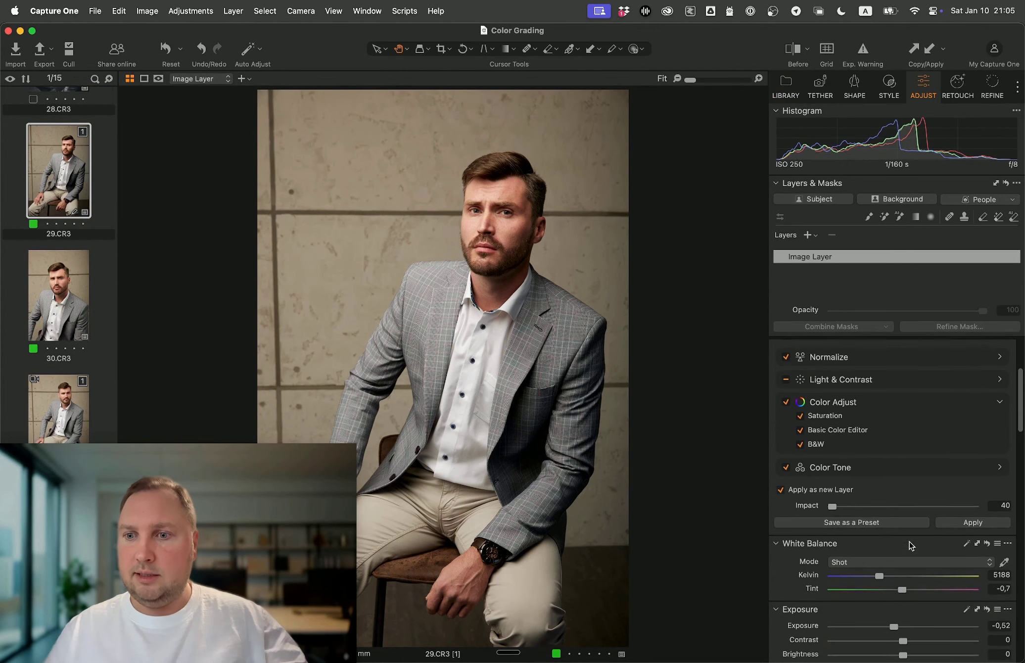
pyautogui.click(979, 525)
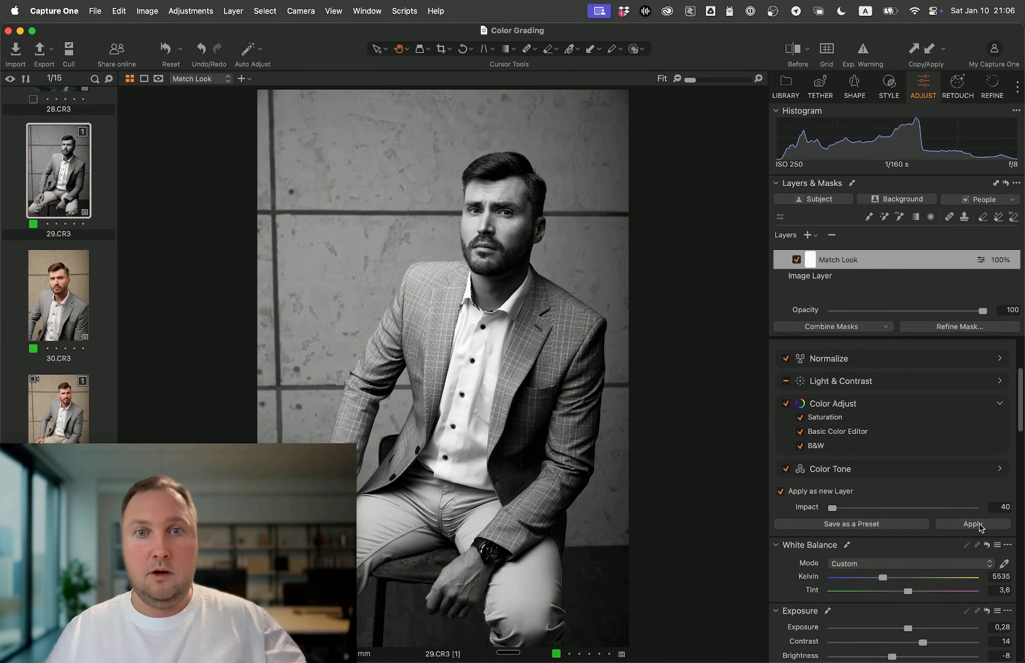
pyautogui.scroll(5, 423, 196)
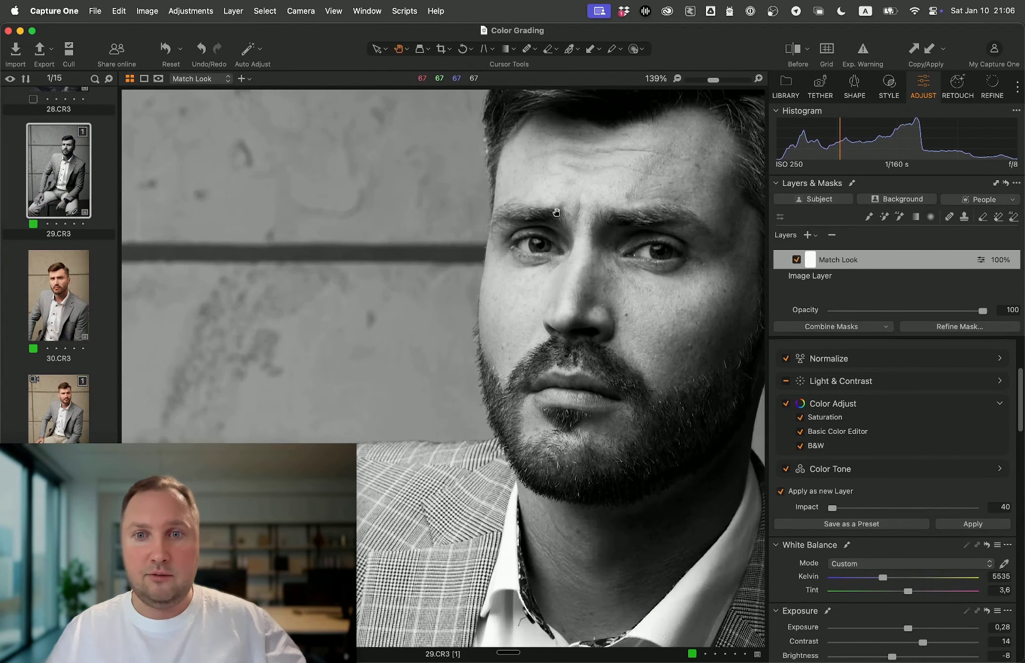
pyautogui.scroll(-2, 556, 212)
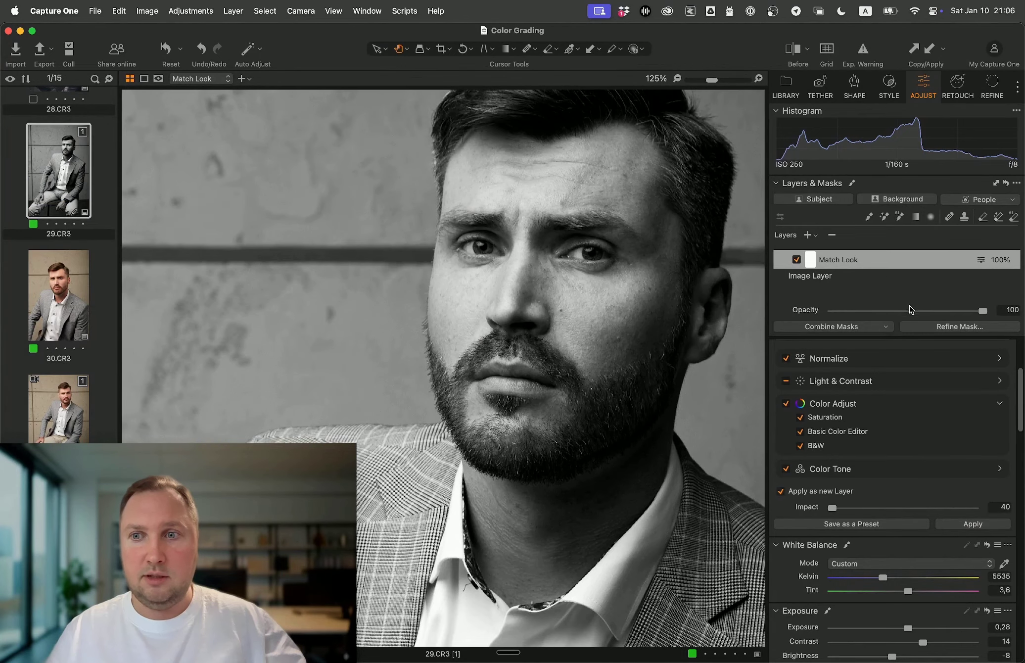
pyautogui.click(912, 309)
pyautogui.moveTo(915, 313); pyautogui.dragTo(925, 314)
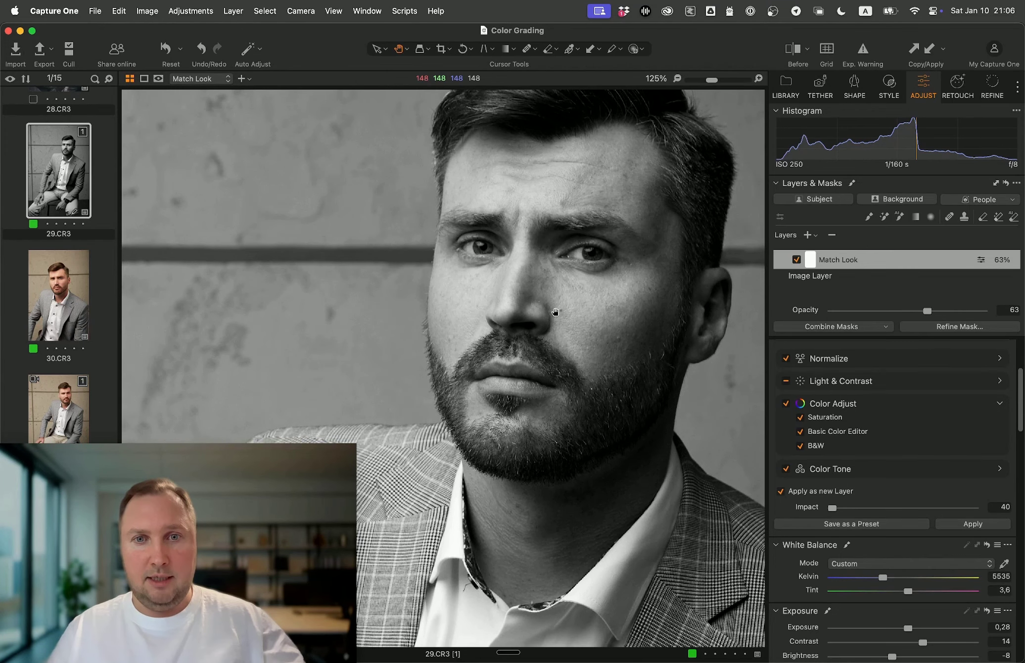
pyautogui.doubleClick(555, 313)
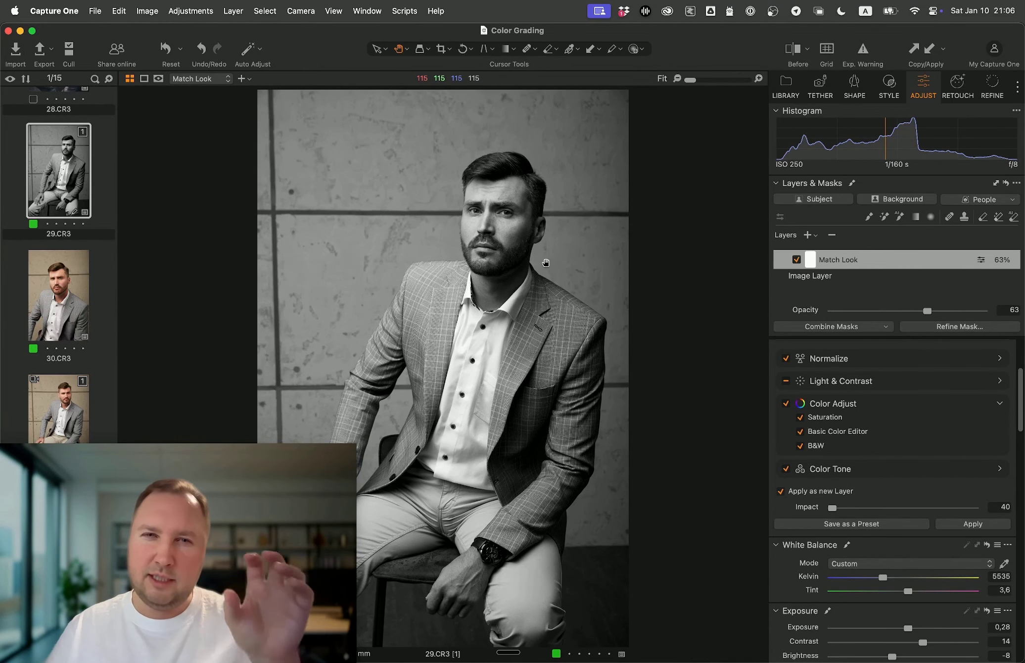
pyautogui.doubleClick(543, 254)
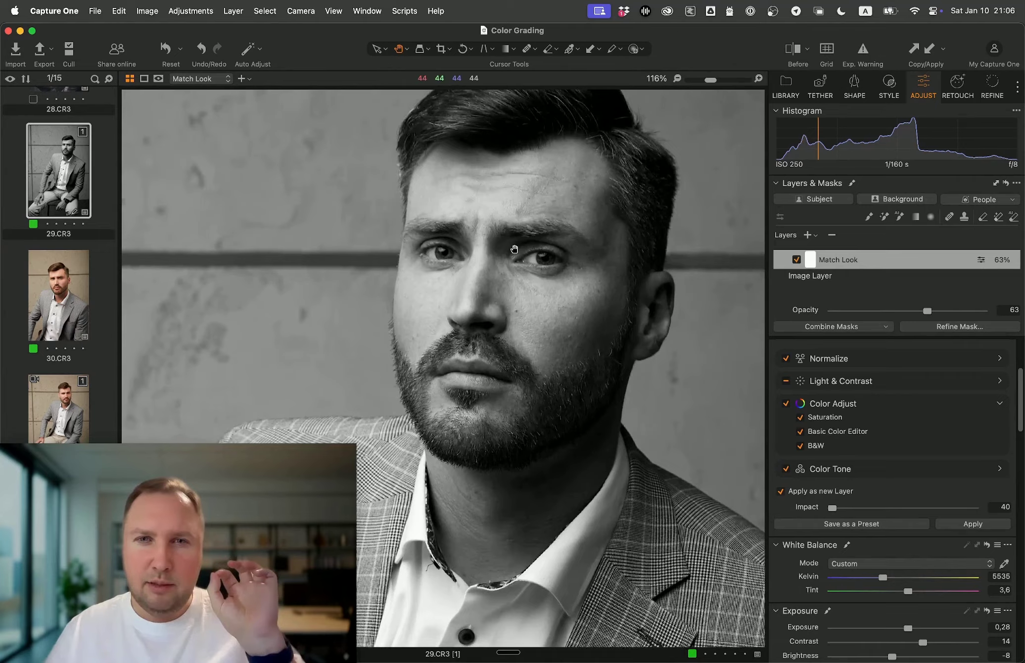
pyautogui.scroll(5, 515, 249)
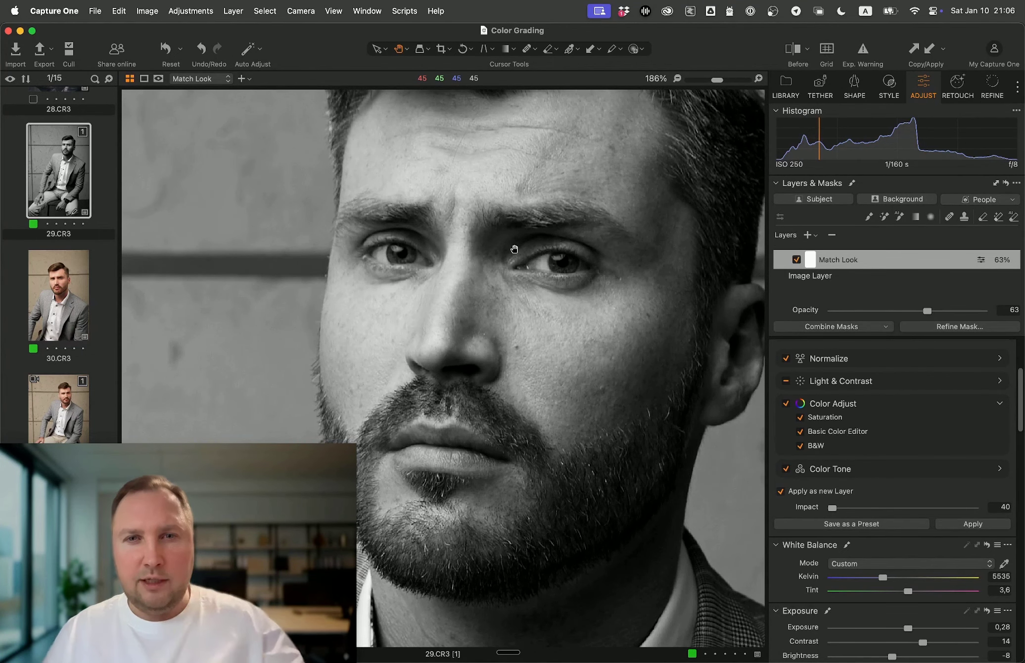
# - Apply the Frida Kahlo reference look to 30.CR3 as a new layer
pyautogui.scroll(-1, 514, 249)
pyautogui.scroll(-10, 514, 248)
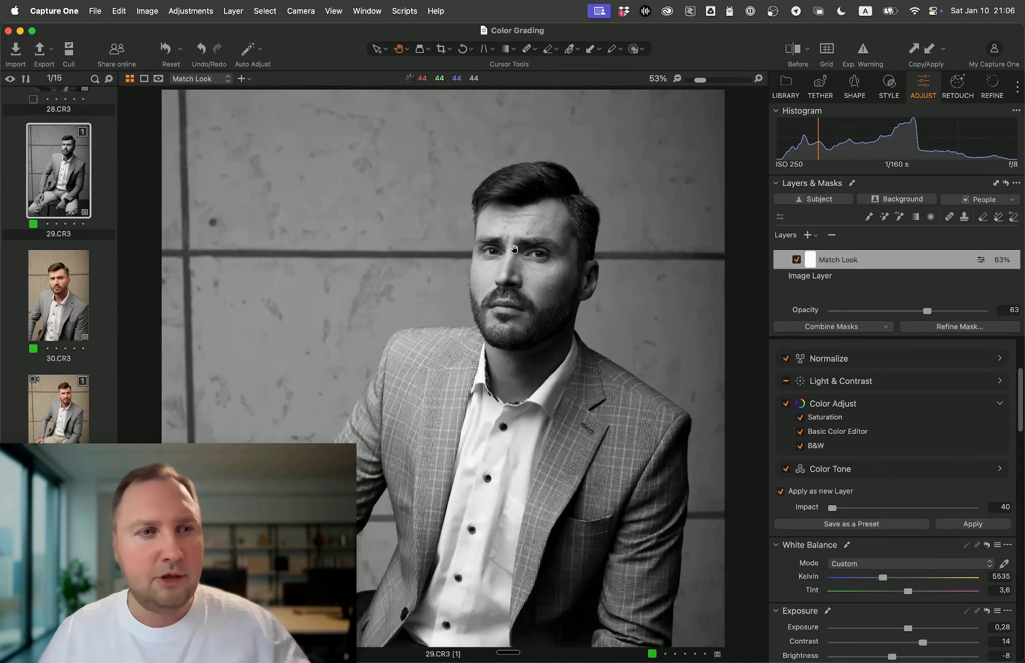
pyautogui.press('Down')
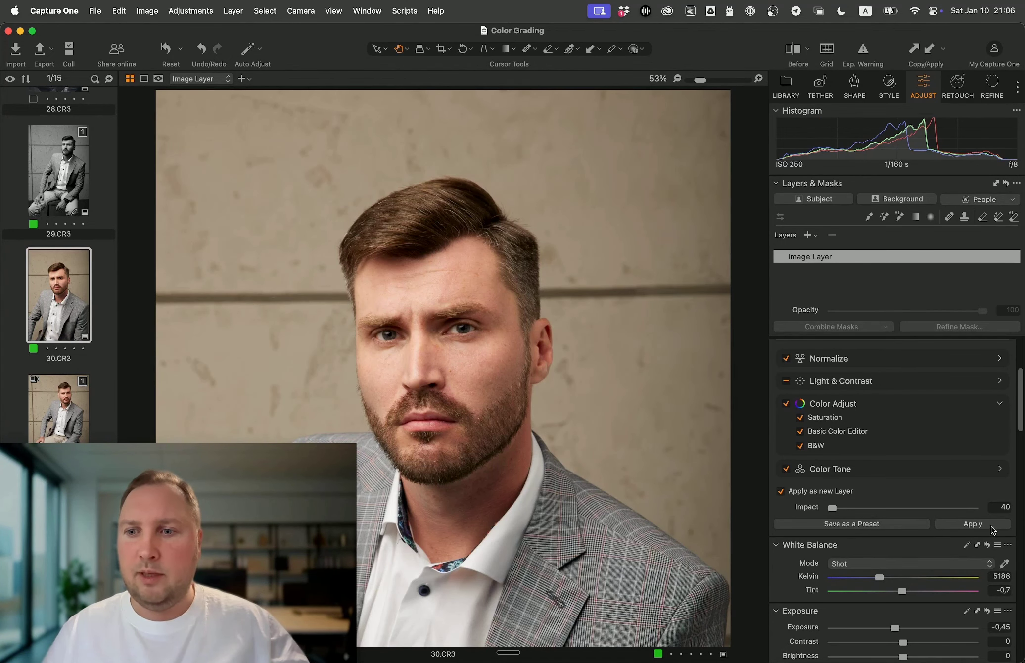
pyautogui.click(992, 529)
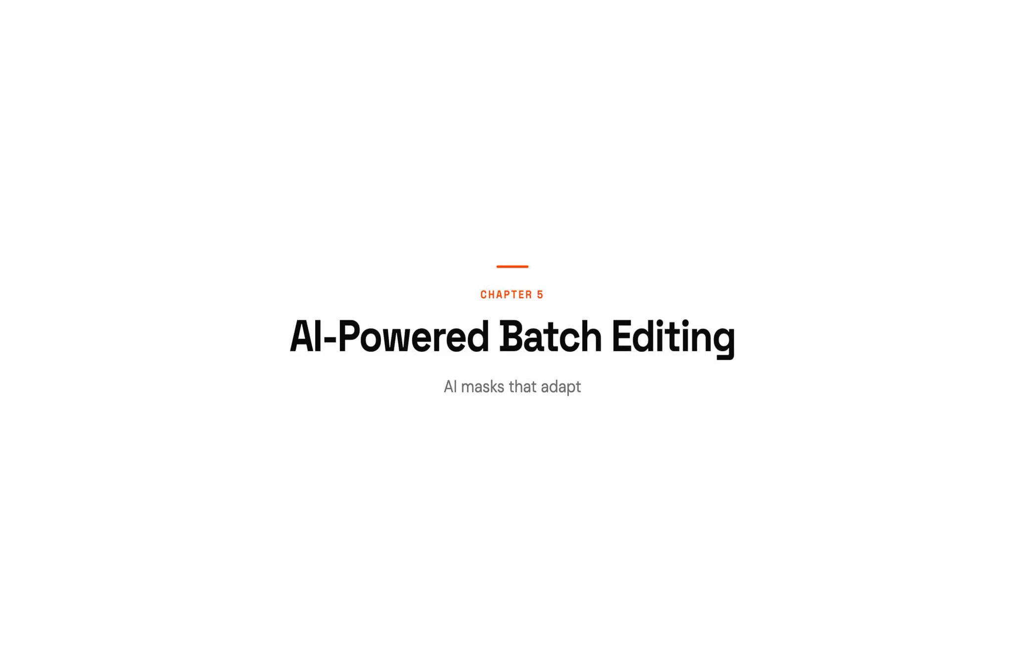
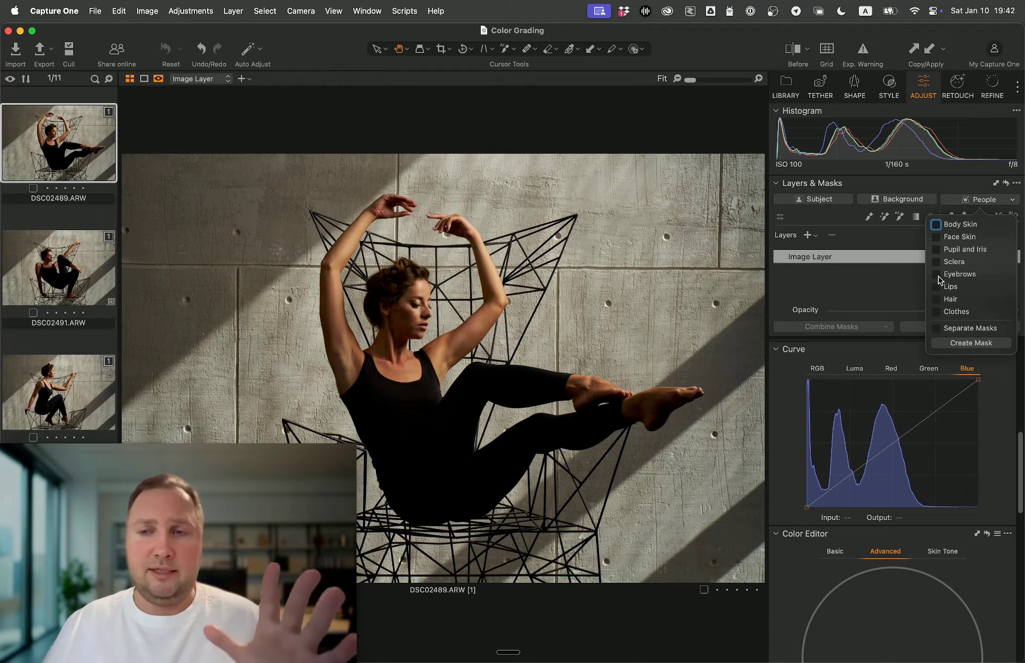
# - Cool the Image Layer of DSC02489.ARW to about 4341 Kelvin and raise its exposure to about 0.23
pyautogui.click(886, 287)
pyautogui.click(832, 260)
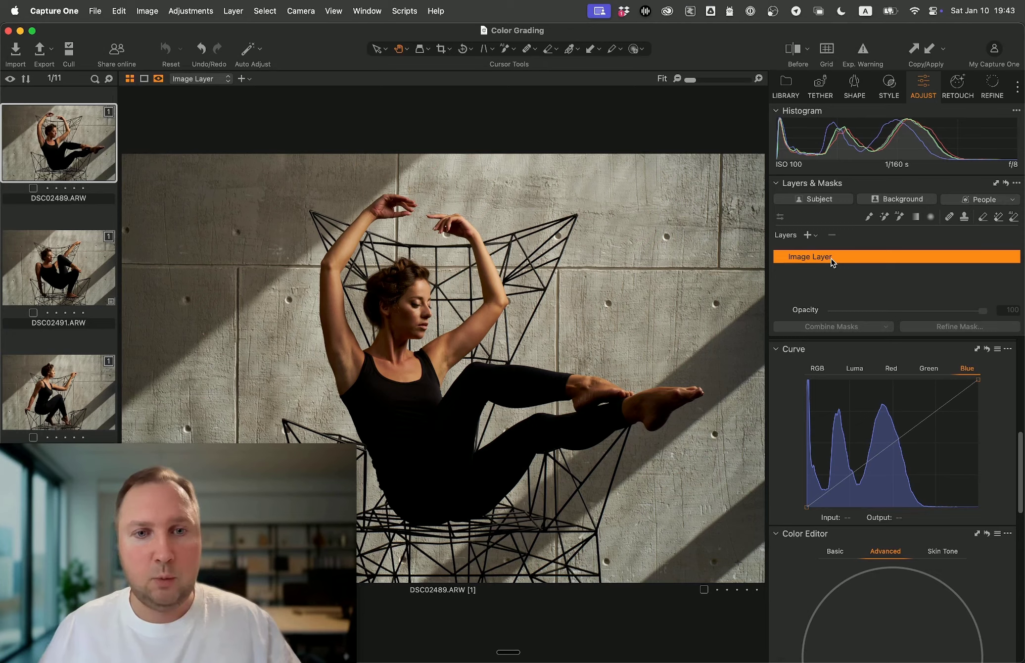
pyautogui.press('t')
pyautogui.scroll(-8, 832, 259)
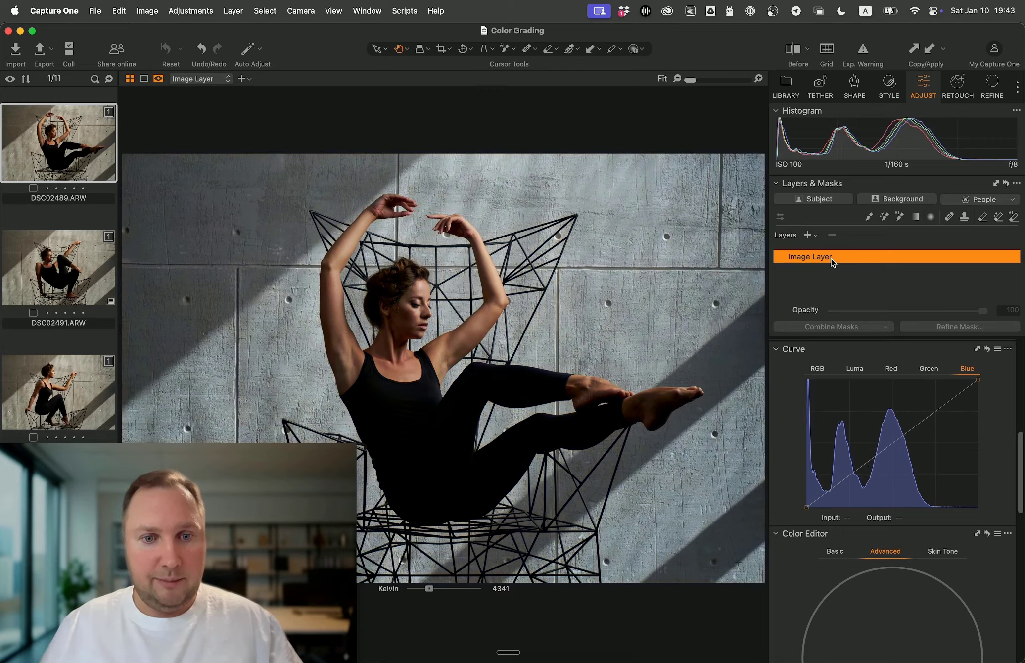
pyautogui.press('q')
pyautogui.scroll(8, 831, 259)
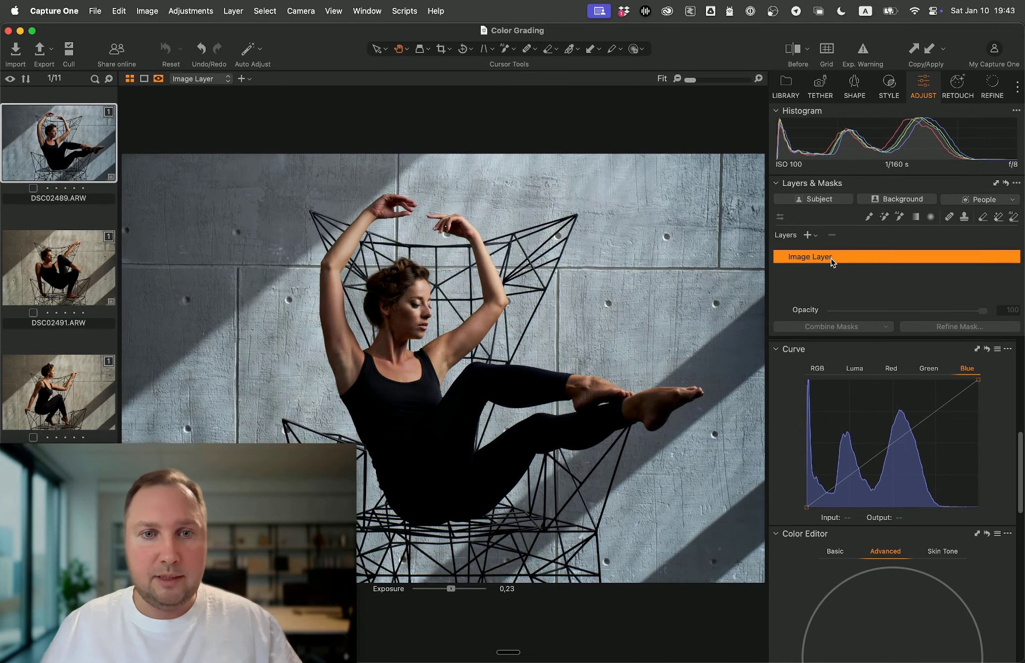
# - Set the Image Layer's contrast to 2 and warm its white balance to 4551 Kelvin
pyautogui.press('w')
pyautogui.scroll(2, 831, 259)
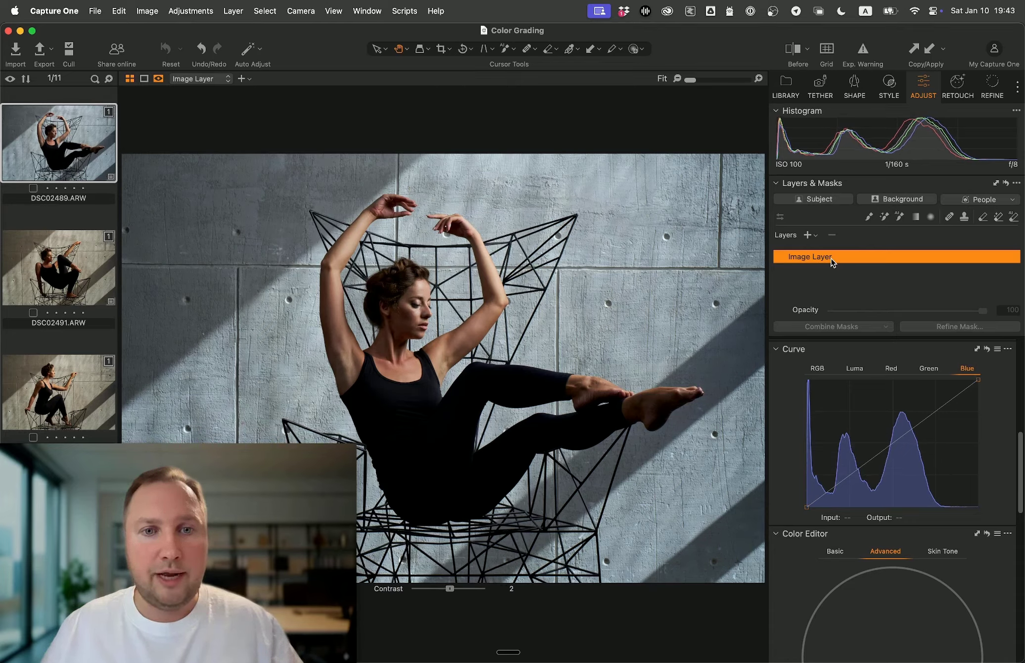
pyautogui.press('t')
pyautogui.scroll(4, 832, 259)
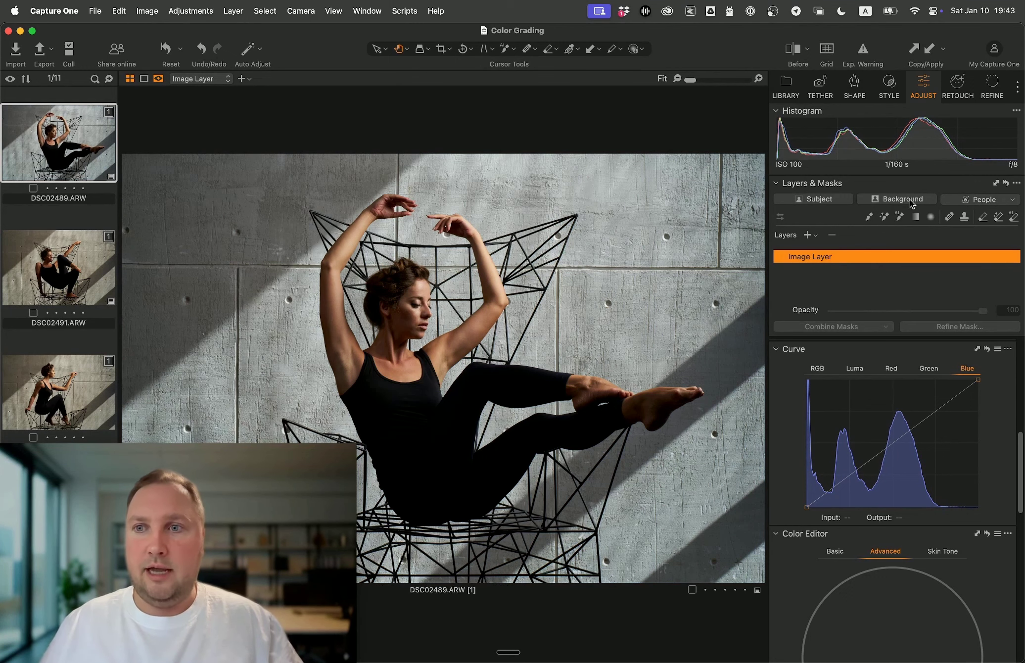
# - Create an AI background mask layer for DSC02489.ARW, check its coverage and hide the mask overlay
pyautogui.click(885, 198)
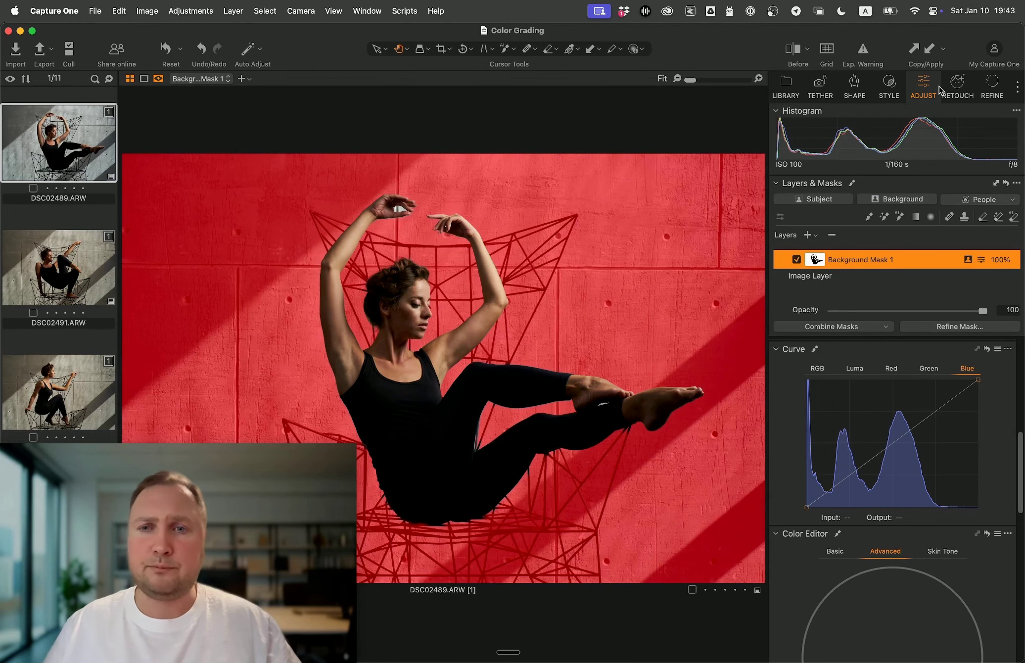
pyautogui.click(368, 193)
pyautogui.click(491, 163)
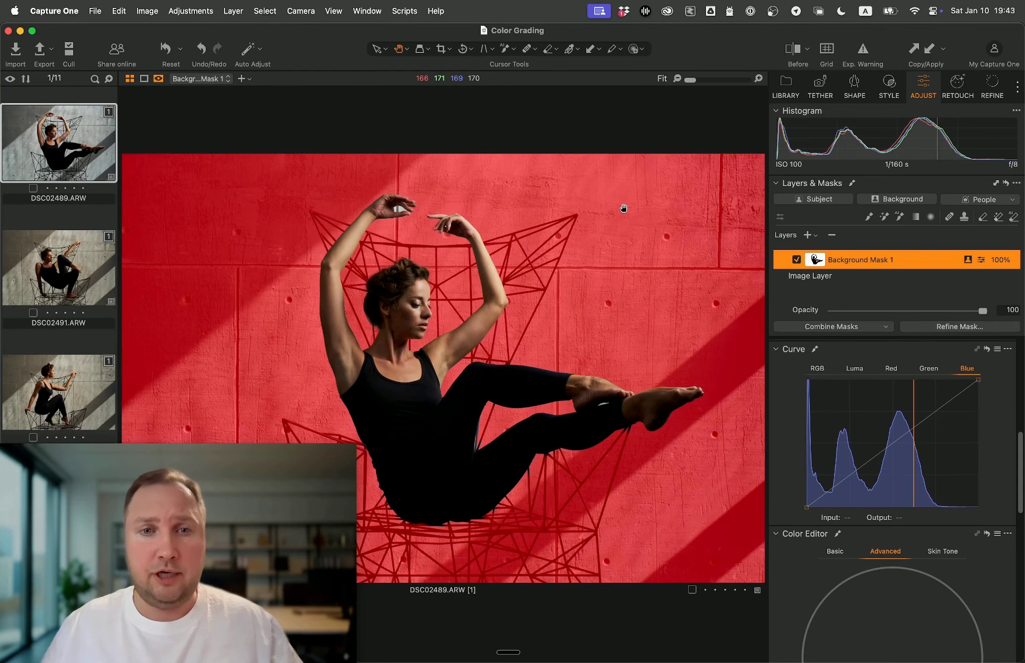
pyautogui.press('m')
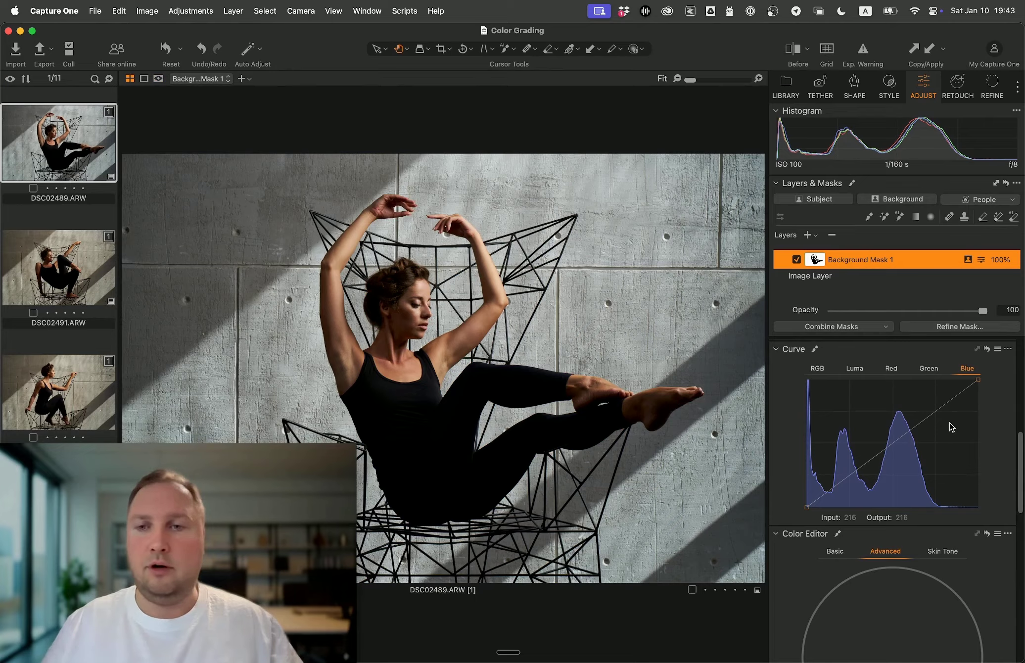
# - Set the contrast of the background mask layer to 10 and raise its clarity with the Natural method
pyautogui.scroll(10, 955, 421)
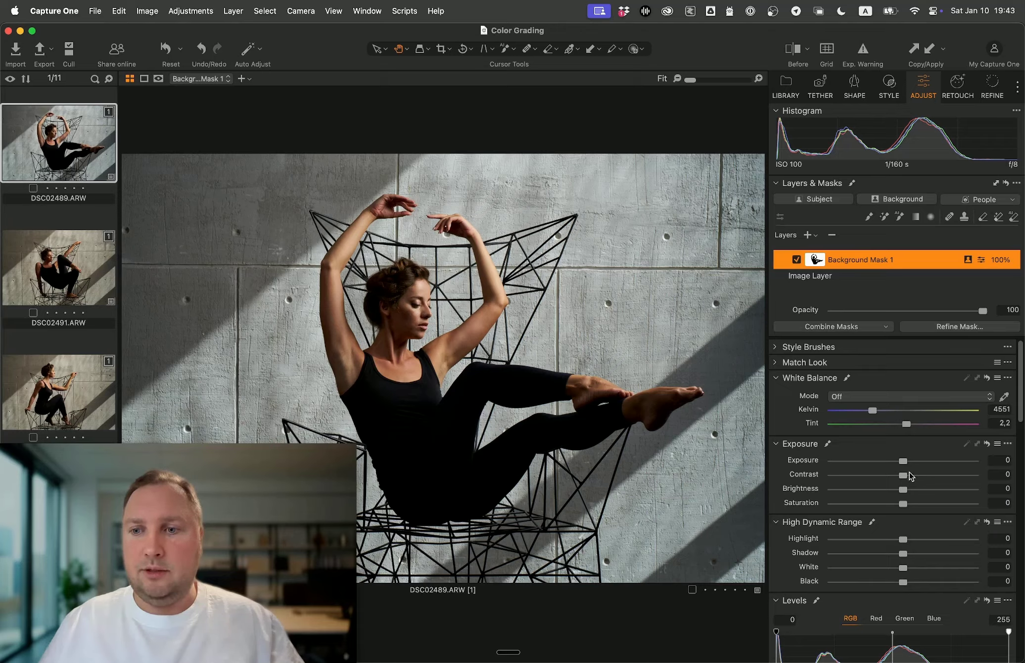
pyautogui.moveTo(904, 476); pyautogui.dragTo(918, 476)
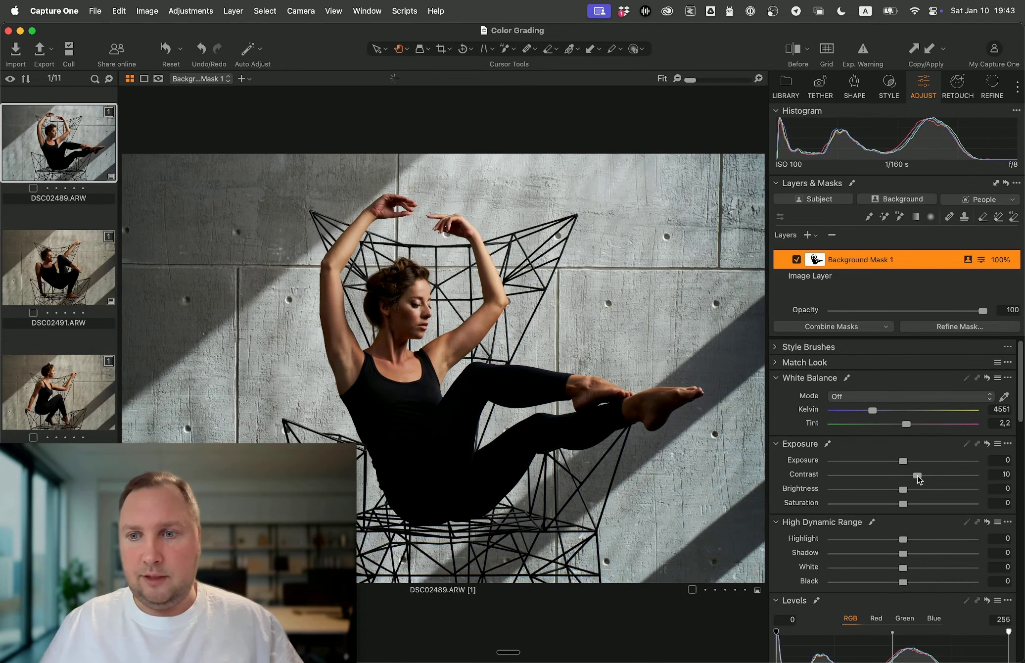
pyautogui.scroll(-10, 891, 504)
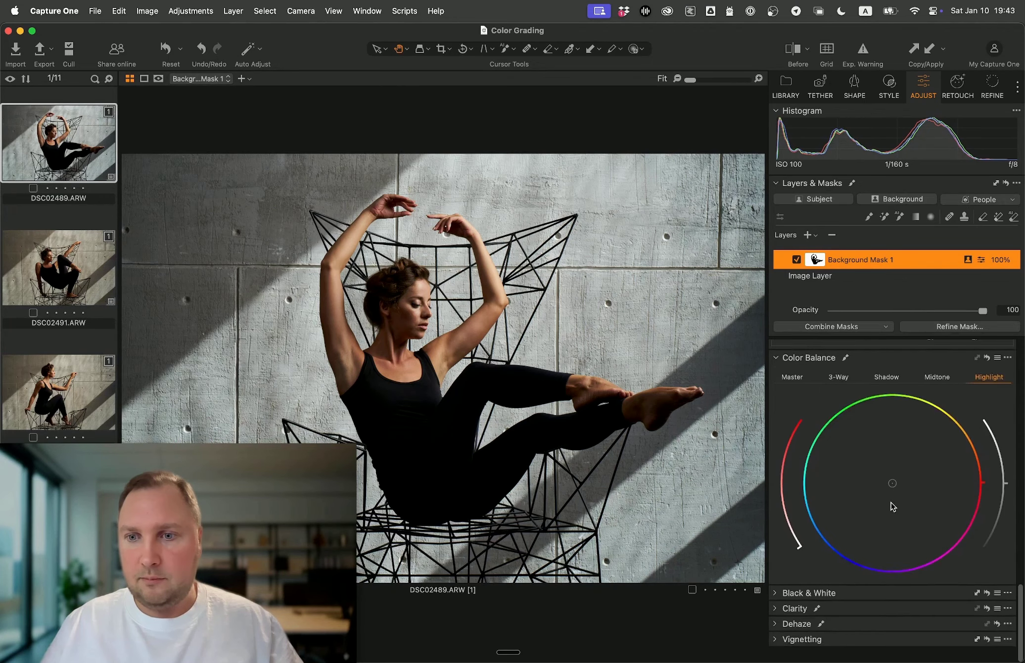
pyautogui.scroll(-5, 891, 503)
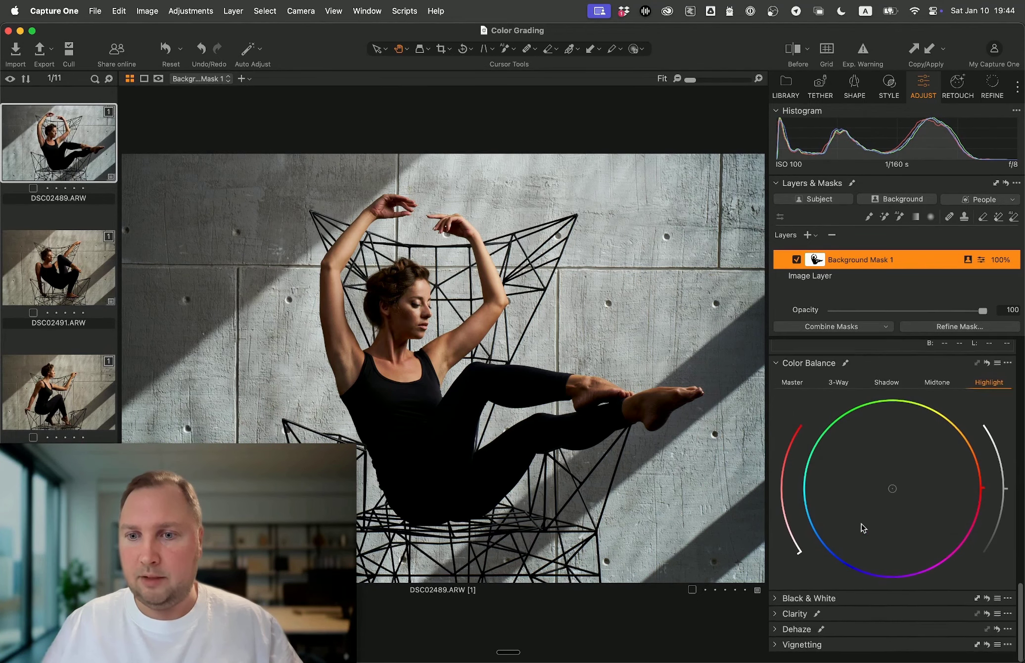
pyautogui.scroll(-2, 886, 623)
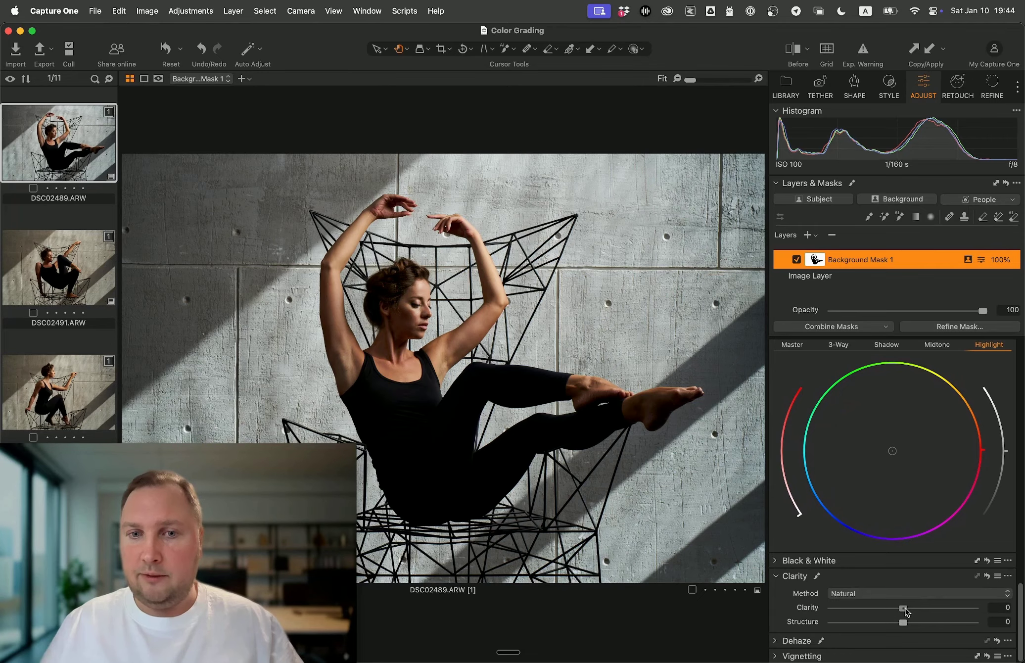
pyautogui.moveTo(906, 608); pyautogui.dragTo(939, 612)
# - Darken the background mask layer with High Dynamic Range shadow at -40 and black at -70
pyautogui.scroll(12, 938, 611)
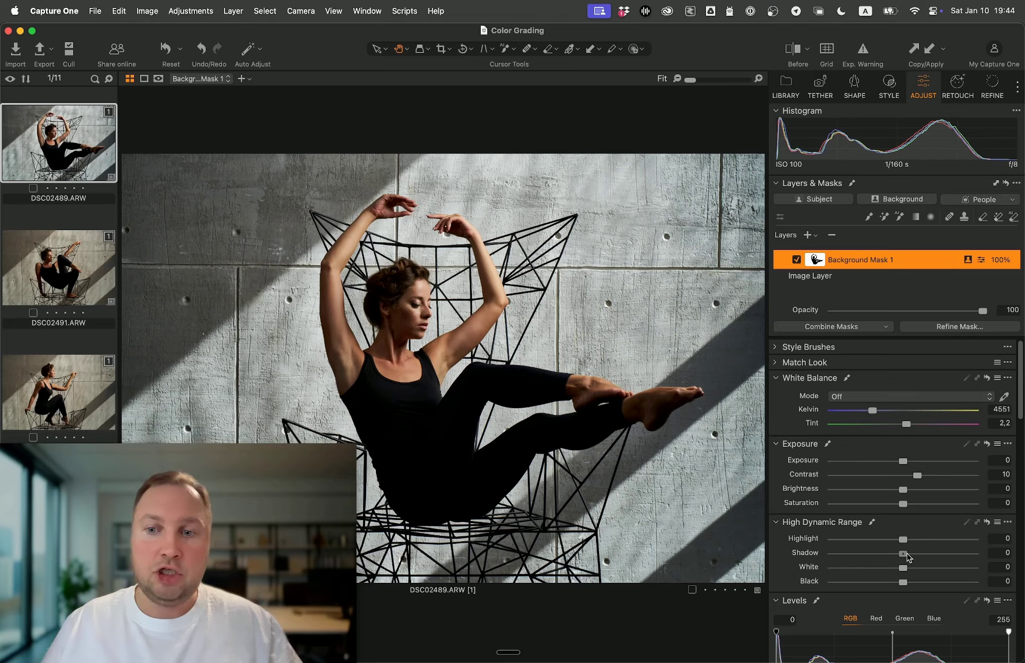
pyautogui.moveTo(909, 554); pyautogui.dragTo(854, 589)
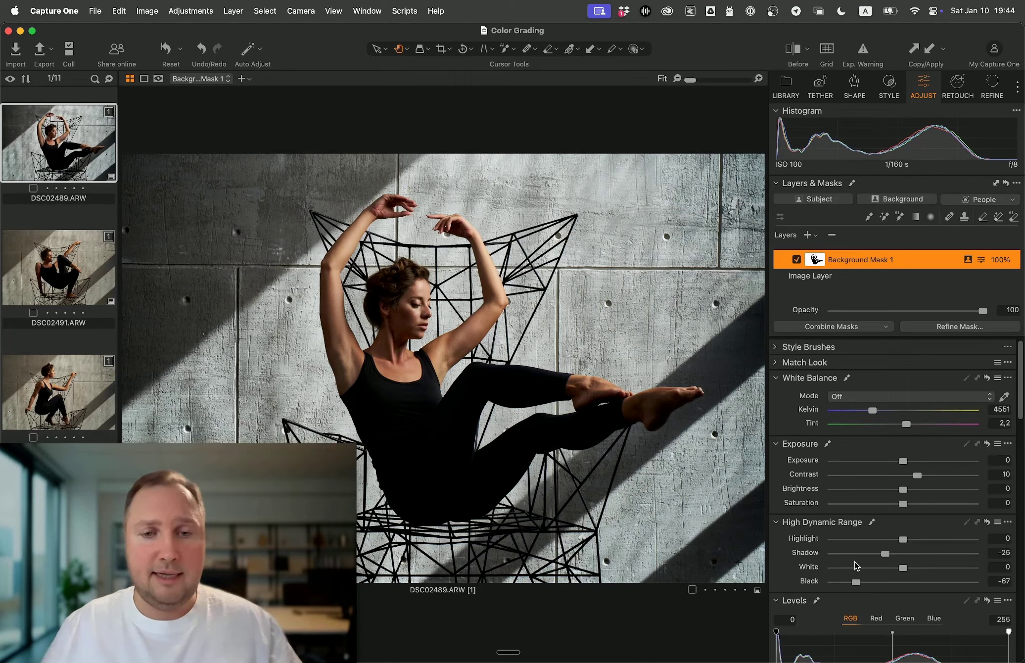
pyautogui.moveTo(883, 553); pyautogui.dragTo(856, 586)
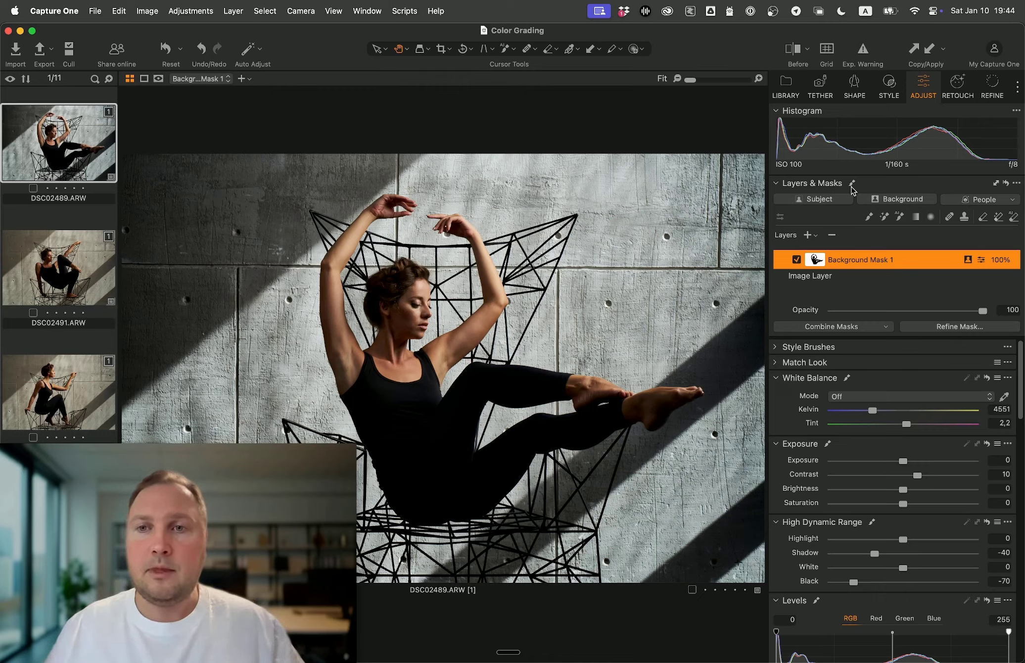
# - Create an AI subject mask layer and lift its High Dynamic Range shadow to 15 and black to 18
pyautogui.click(829, 203)
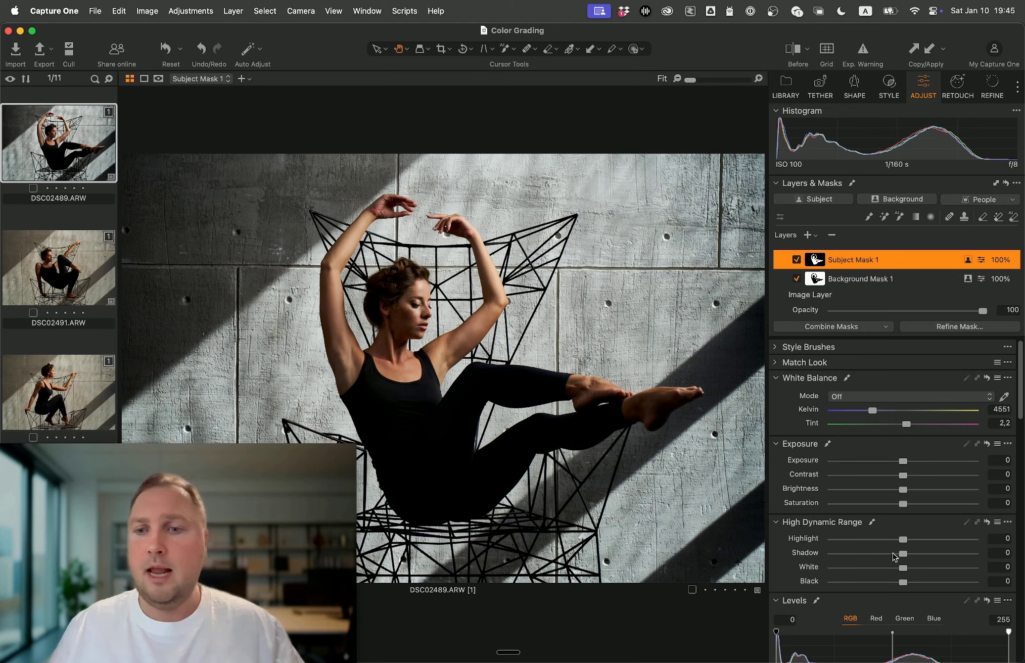
pyautogui.moveTo(903, 583); pyautogui.dragTo(915, 552)
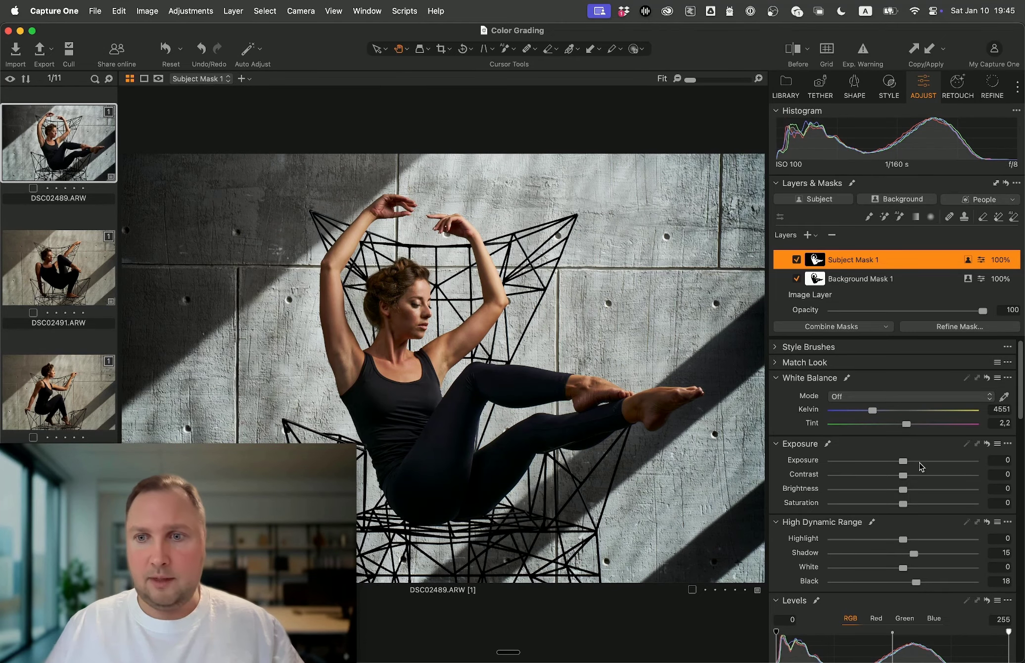
# - Sample the woman's facial skin with the Color Editor's Skin Tone picker on the subject mask layer
pyautogui.scroll(-10, 921, 466)
pyautogui.scroll(-4, 920, 467)
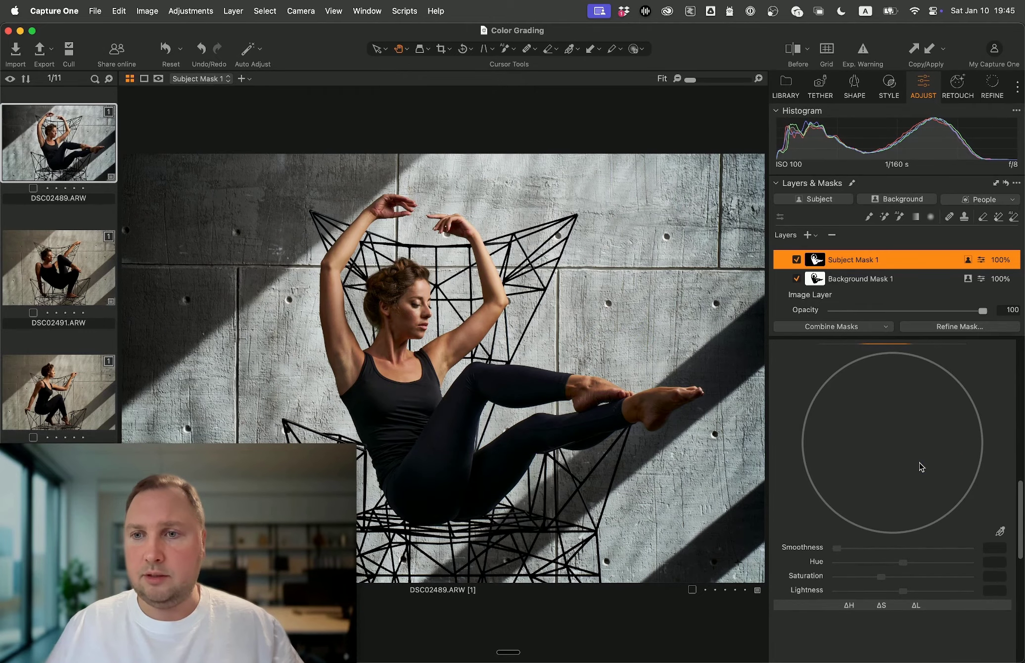
pyautogui.click(1001, 532)
pyautogui.scroll(2, 990, 494)
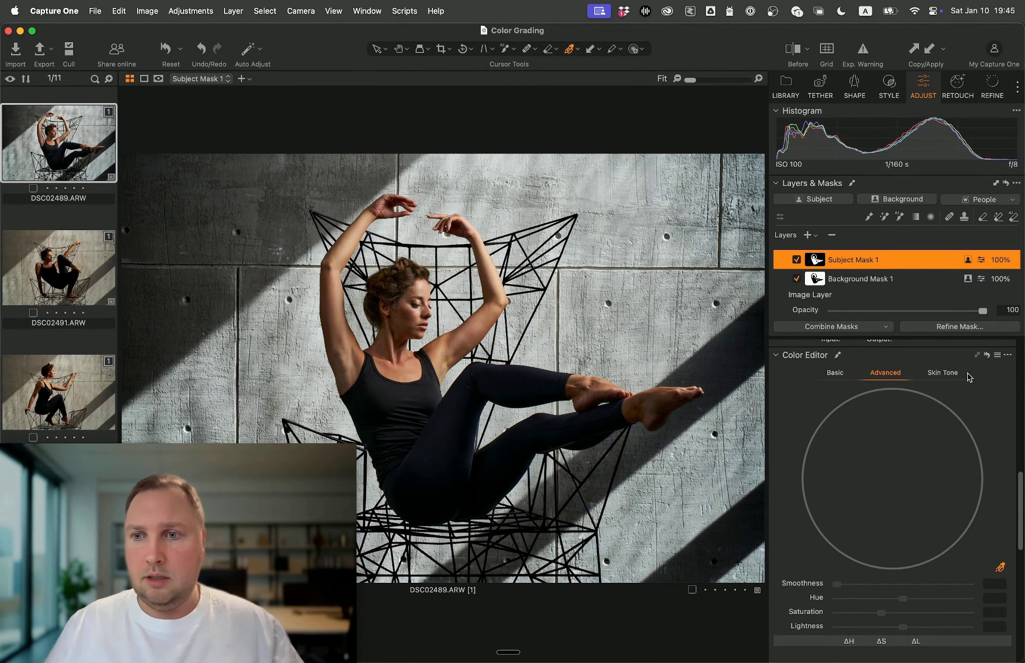
pyautogui.click(943, 372)
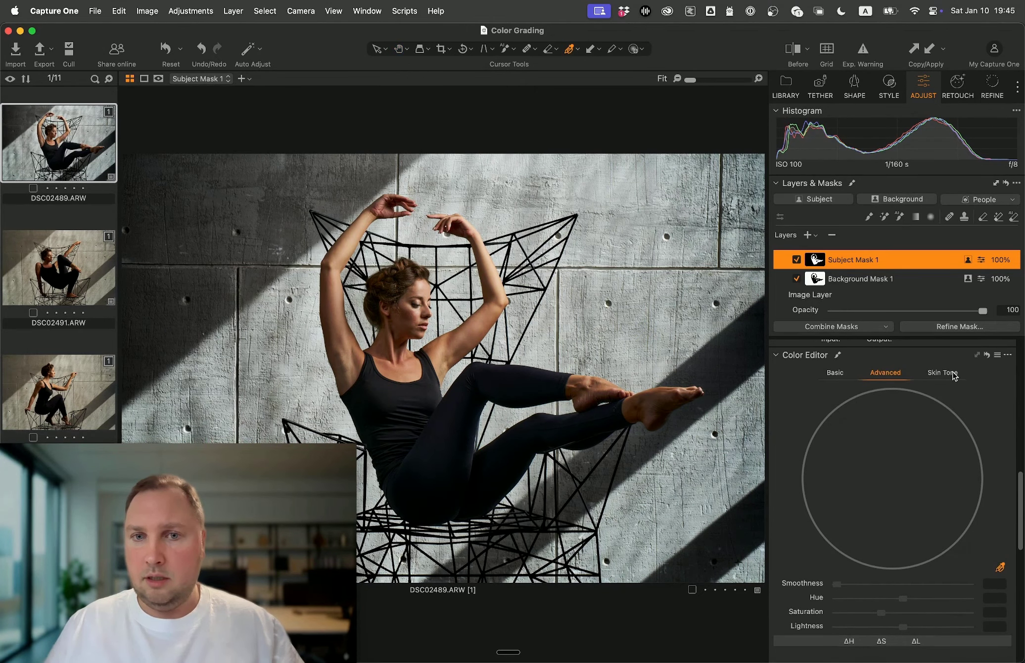
pyautogui.click(415, 306)
# - Set the sampled skin tone's saturation amount to -7 and lightness amount to -7.2, checking the face up close
pyautogui.scroll(-10, 896, 639)
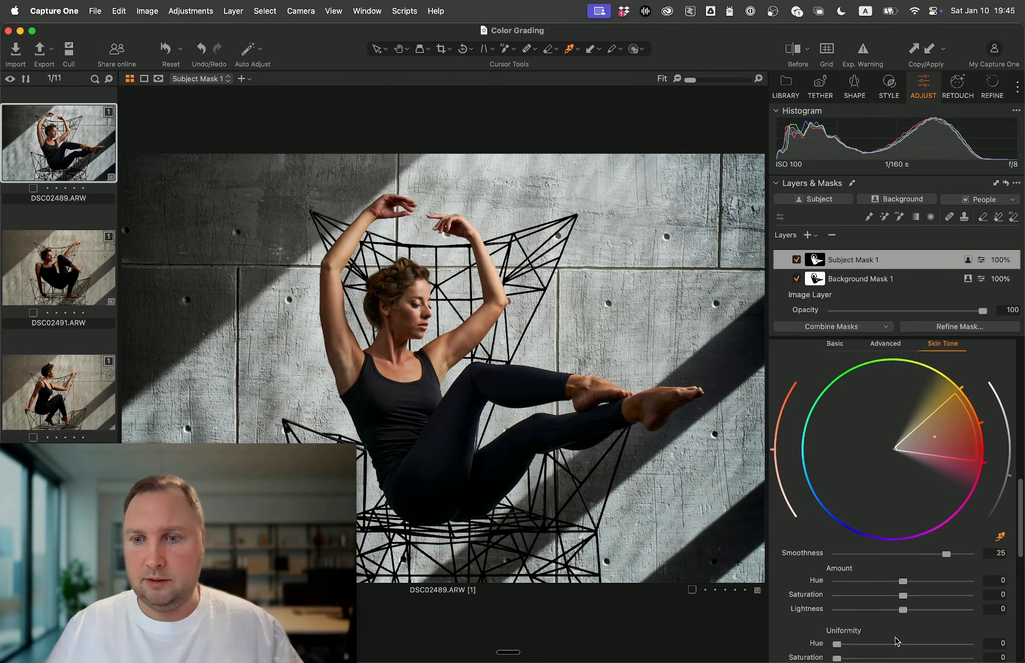
pyautogui.scroll(3, 909, 545)
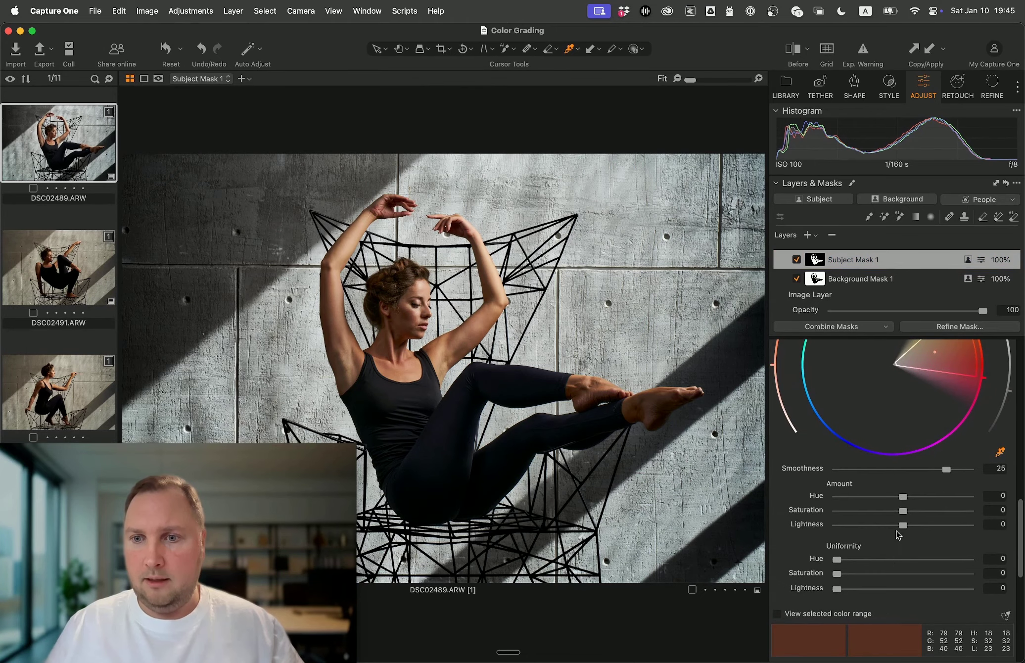
pyautogui.moveTo(903, 510); pyautogui.dragTo(868, 533)
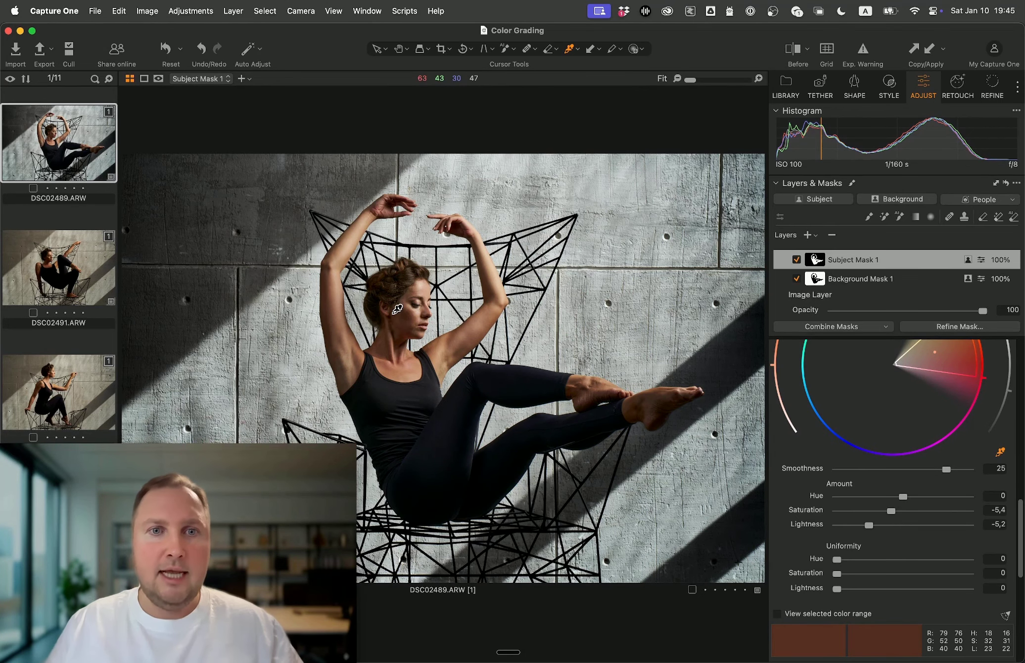
pyautogui.scroll(3, 396, 309)
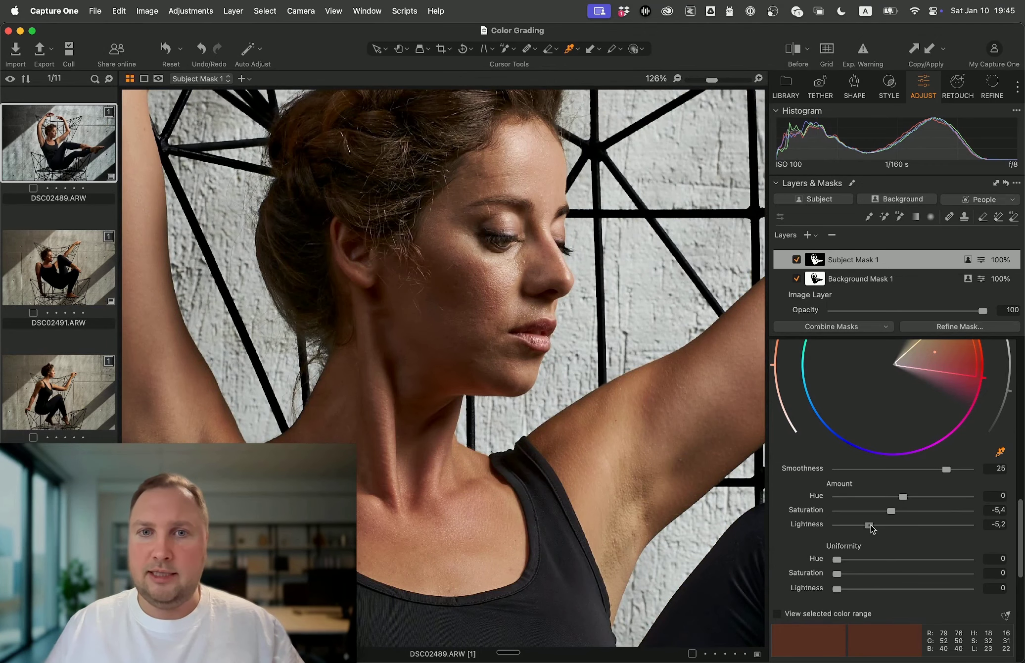
pyautogui.moveTo(870, 525); pyautogui.dragTo(888, 512)
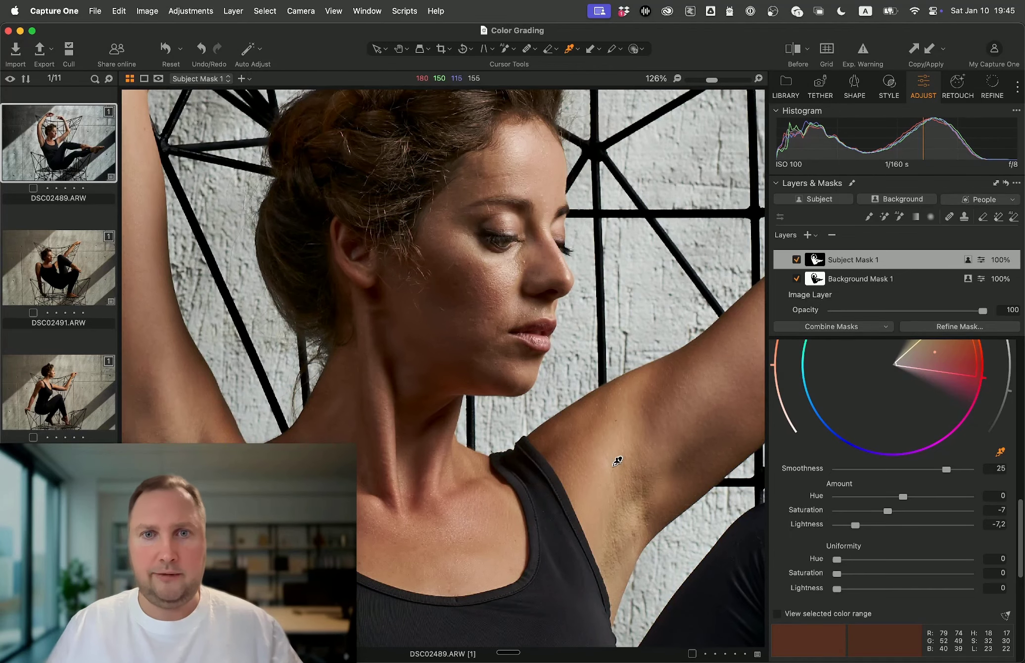
pyautogui.scroll(-3, 614, 462)
# - Tint the shadows of the subject mask layer slightly toward blue-violet with Color Balance
pyautogui.scroll(10, 898, 558)
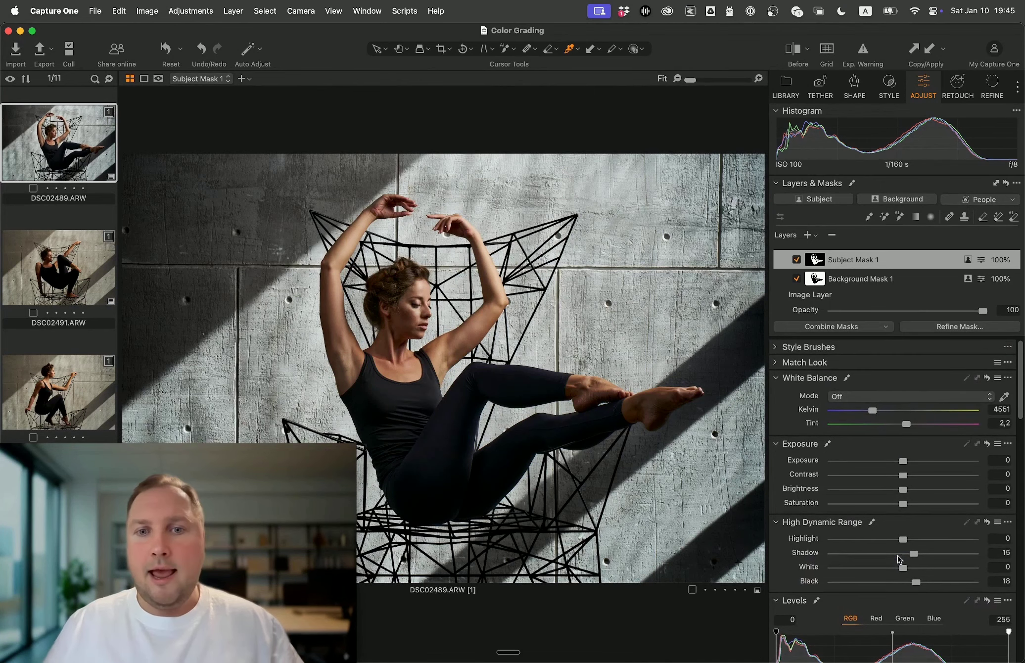
pyautogui.scroll(-10, 907, 549)
pyautogui.scroll(8, 906, 549)
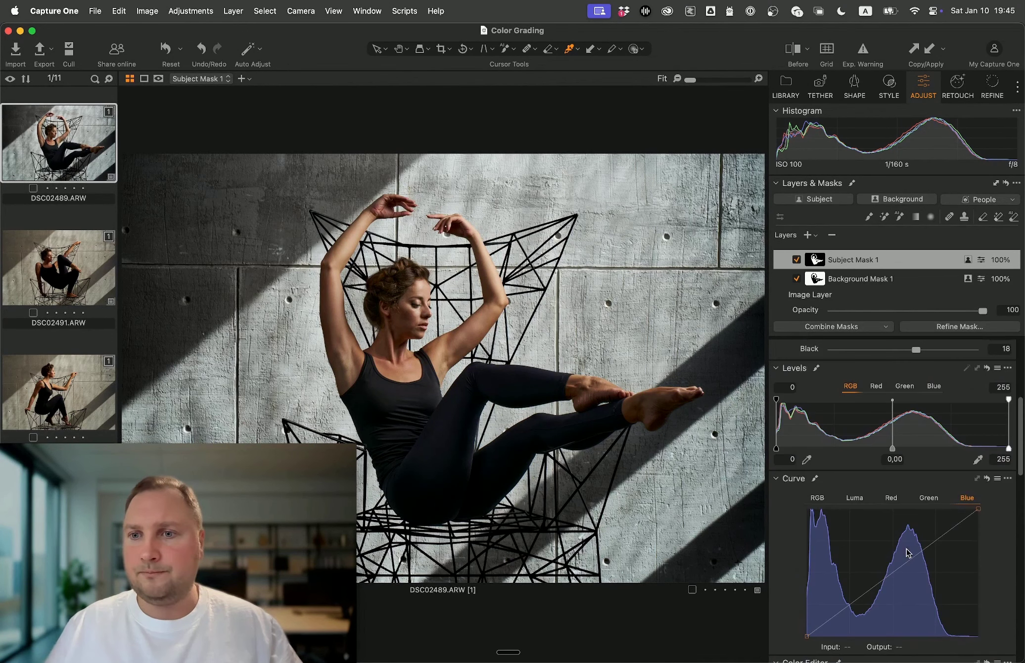
pyautogui.scroll(-10, 905, 551)
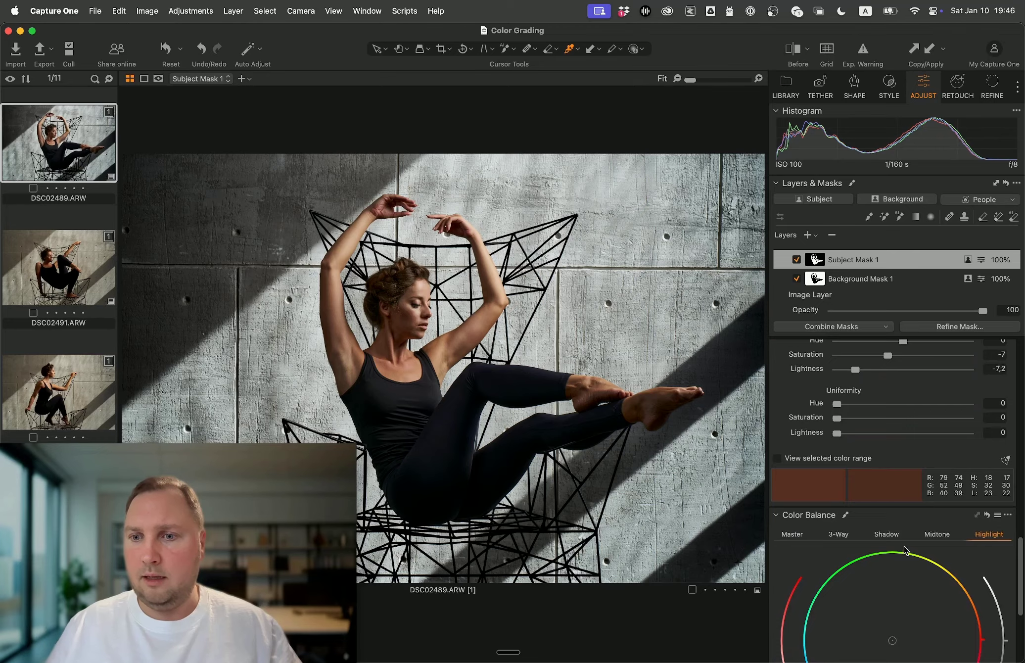
pyautogui.scroll(-5, 905, 547)
pyautogui.scroll(3, 906, 534)
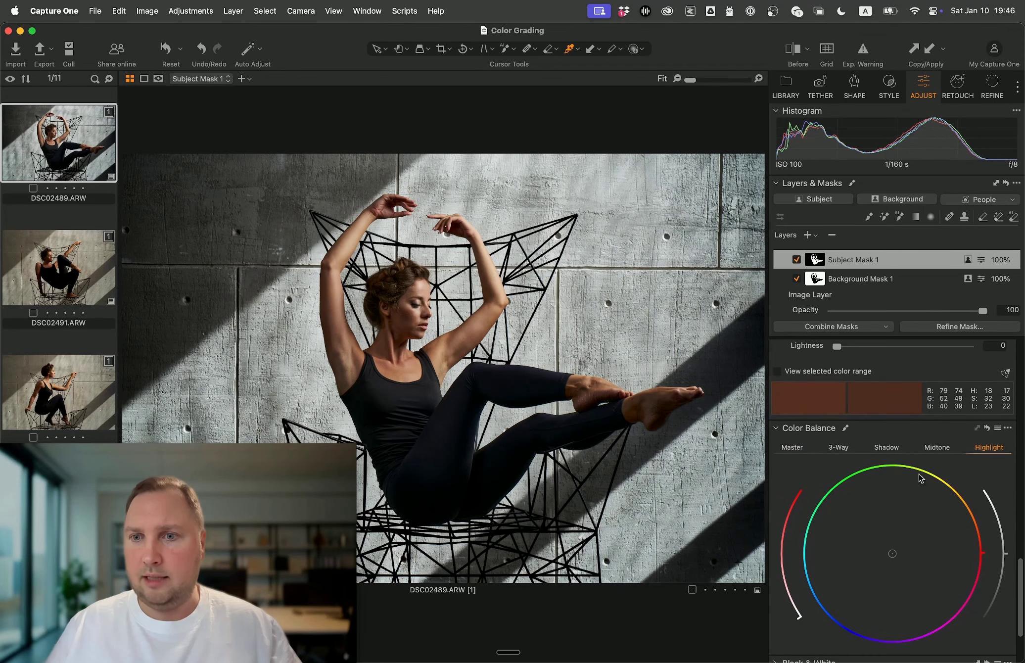
pyautogui.click(887, 448)
pyautogui.moveTo(892, 554); pyautogui.dragTo(891, 562)
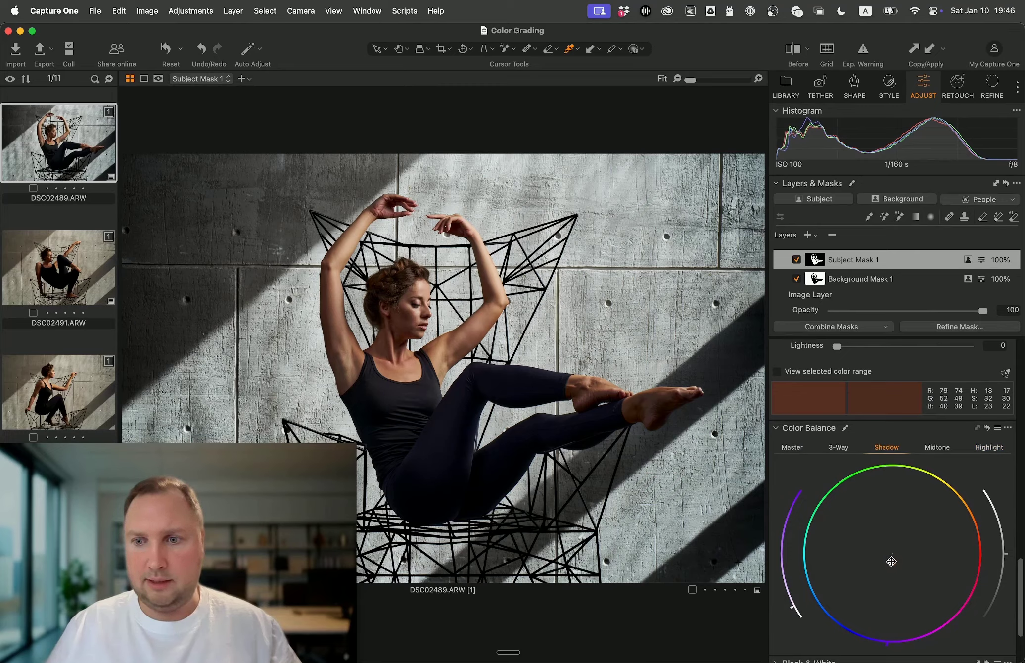
# - Tint the midtones of the subject mask layer slightly toward cyan-green with Color Balance
pyautogui.click(944, 447)
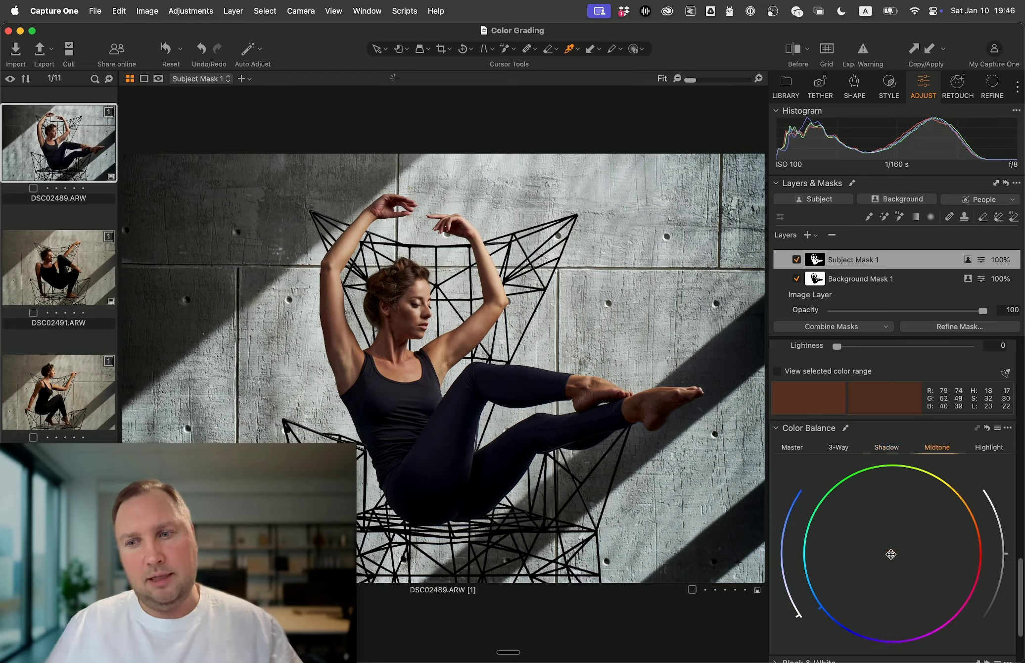
pyautogui.moveTo(890, 554); pyautogui.dragTo(886, 551)
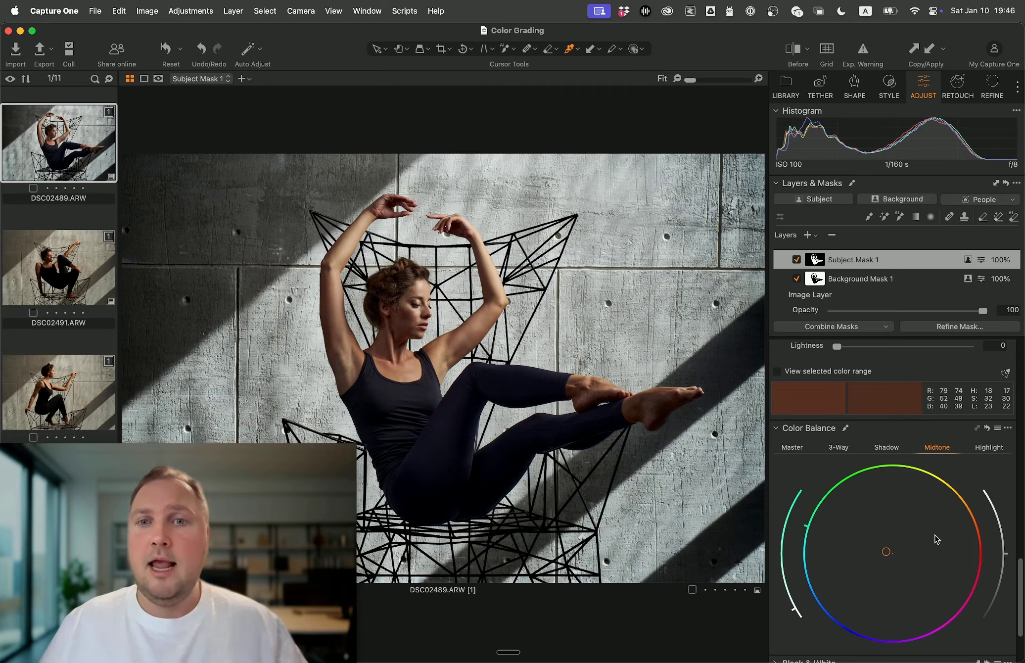
# - Create an AI clothes mask layer, check its mask overlay, and set its white balance to 3872 K and contrast to 5
pyautogui.scroll(5, 936, 535)
pyautogui.scroll(10, 936, 535)
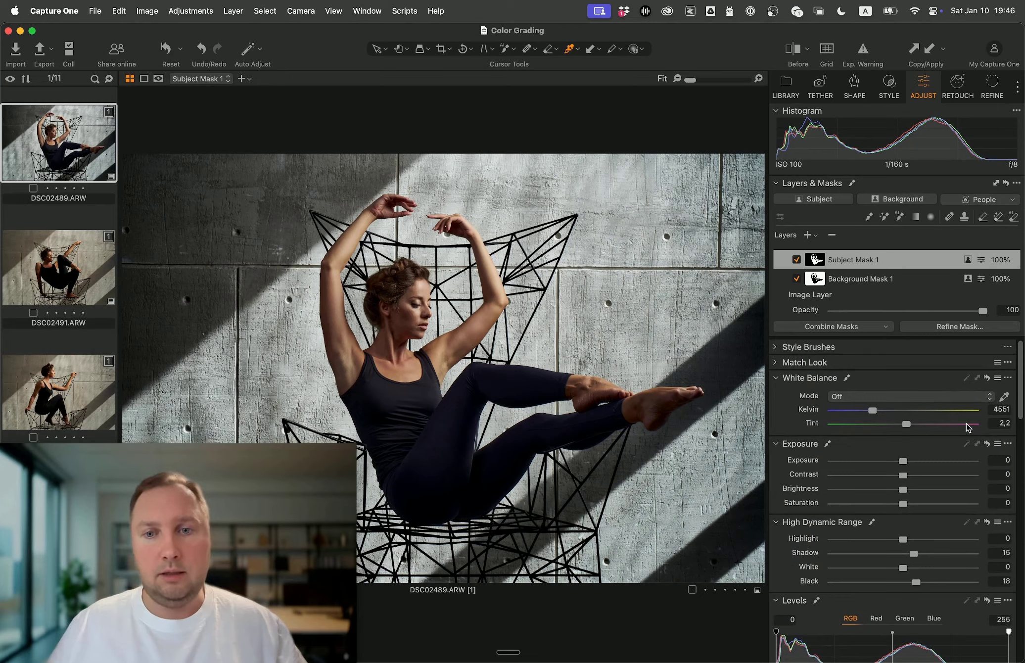
pyautogui.click(1016, 199)
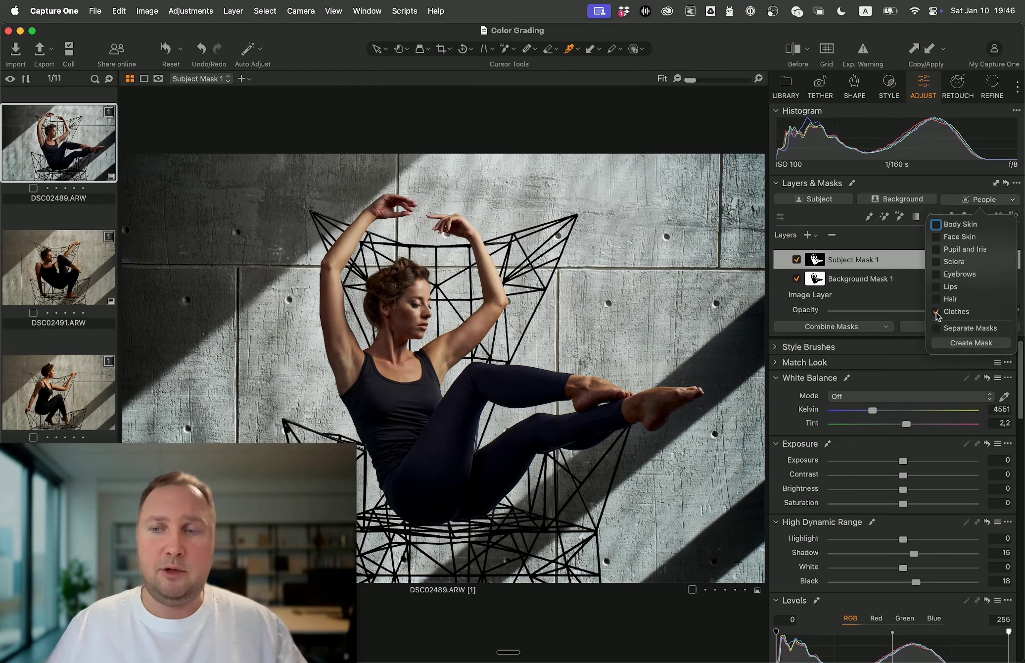
pyautogui.click(960, 344)
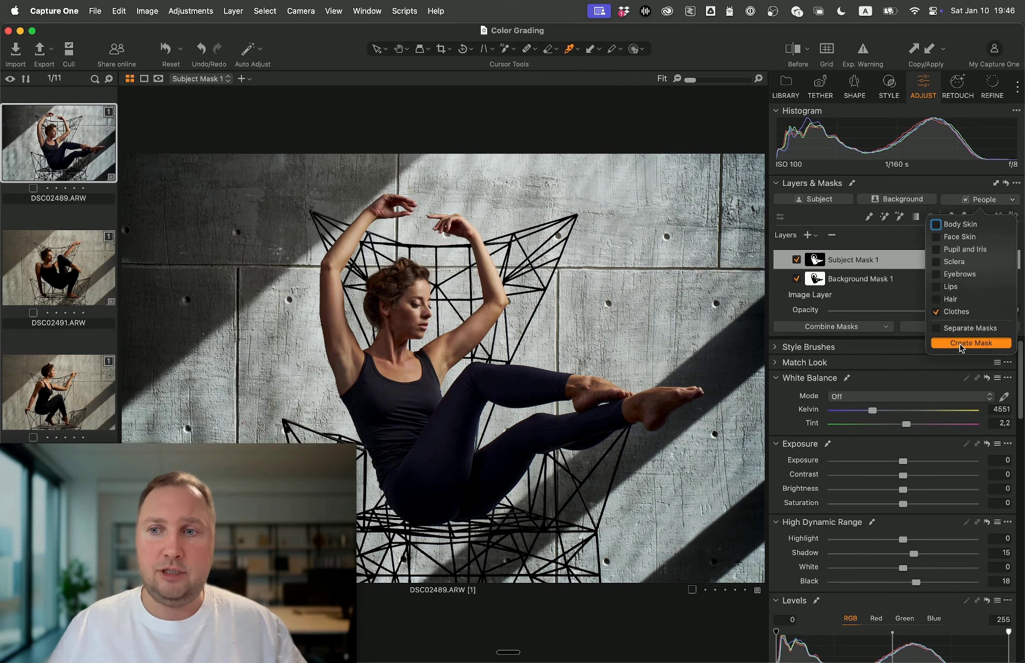
pyautogui.press('m')
pyautogui.press('m')
pyautogui.press('m')
pyautogui.press('m')
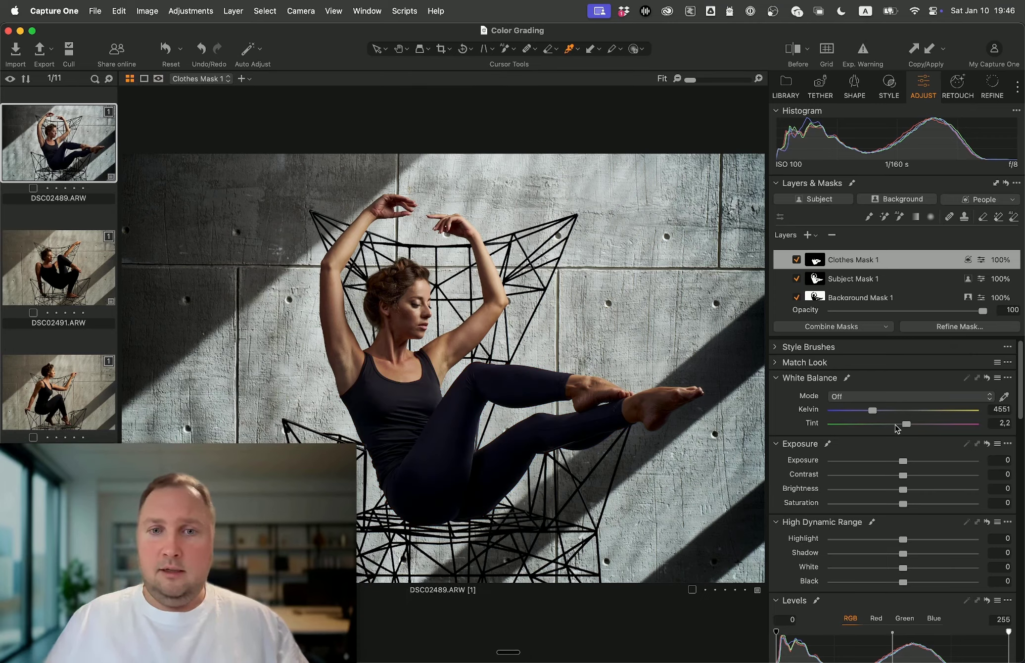
pyautogui.moveTo(874, 410); pyautogui.dragTo(865, 412)
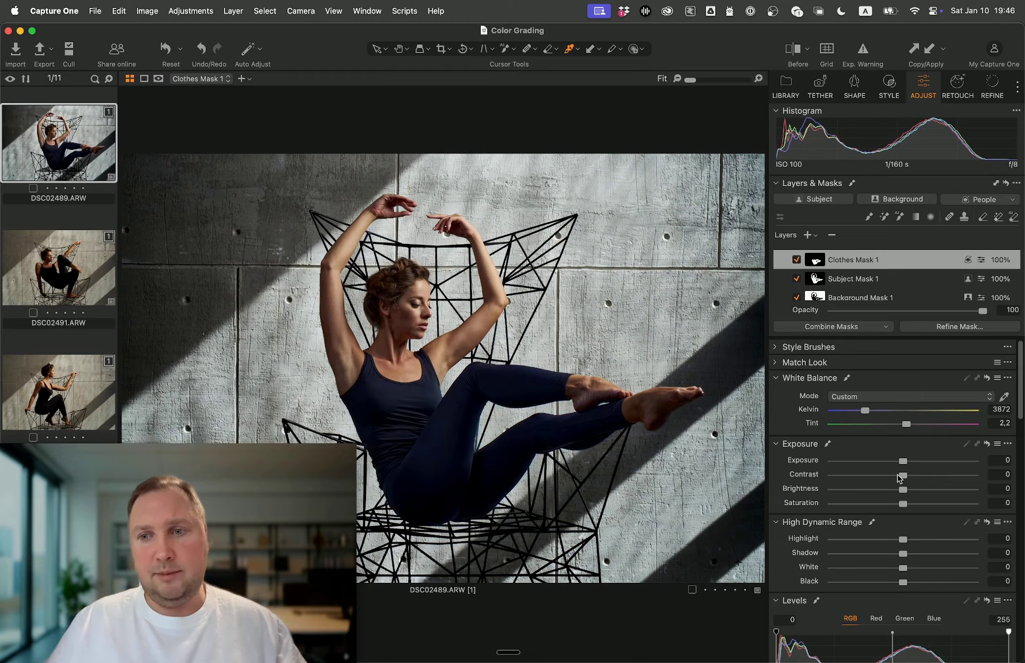
pyautogui.moveTo(902, 477)
pyautogui.mouseDown()
pyautogui.moveTo(918, 476)
pyautogui.moveTo(906, 480)
pyautogui.mouseUp()
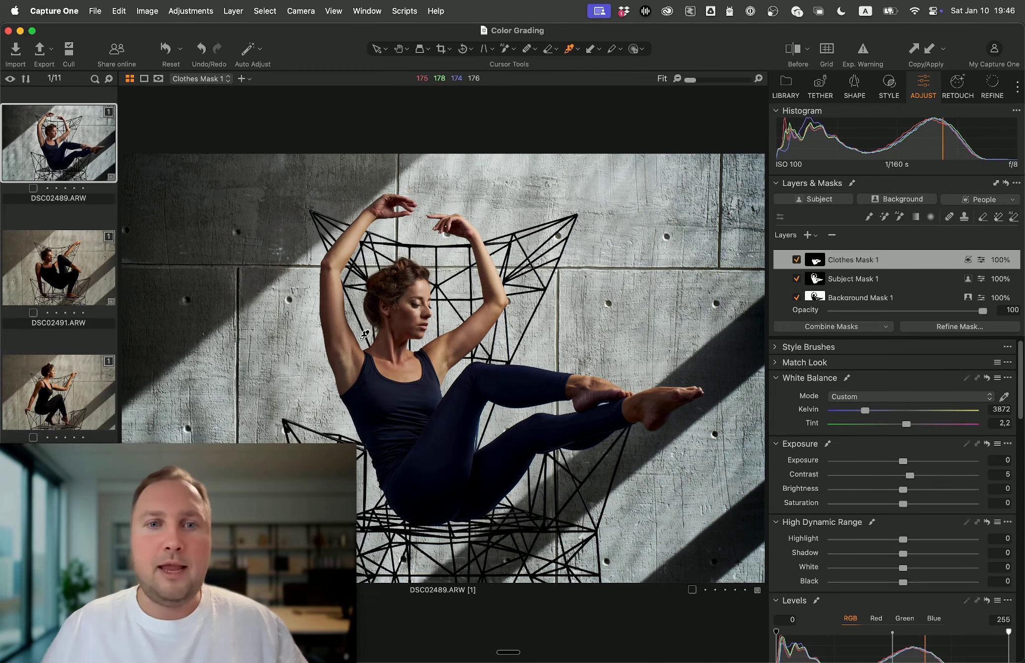
# - Create an AI hair mask layer and set its clarity to 41 with the Natural method
pyautogui.scroll(10, 363, 335)
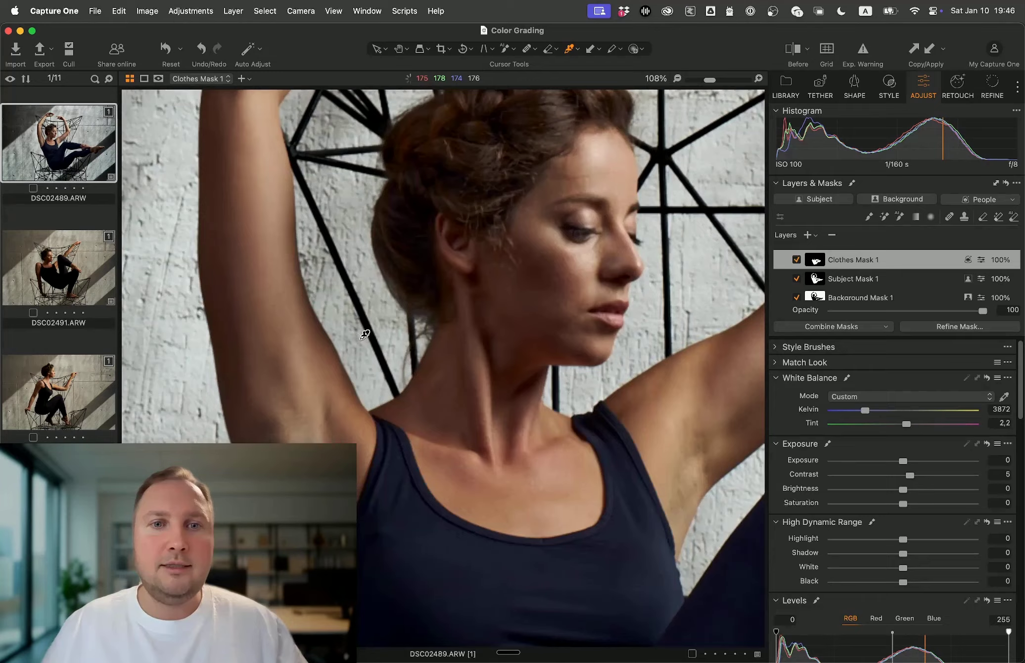
pyautogui.click(1013, 202)
pyautogui.click(937, 298)
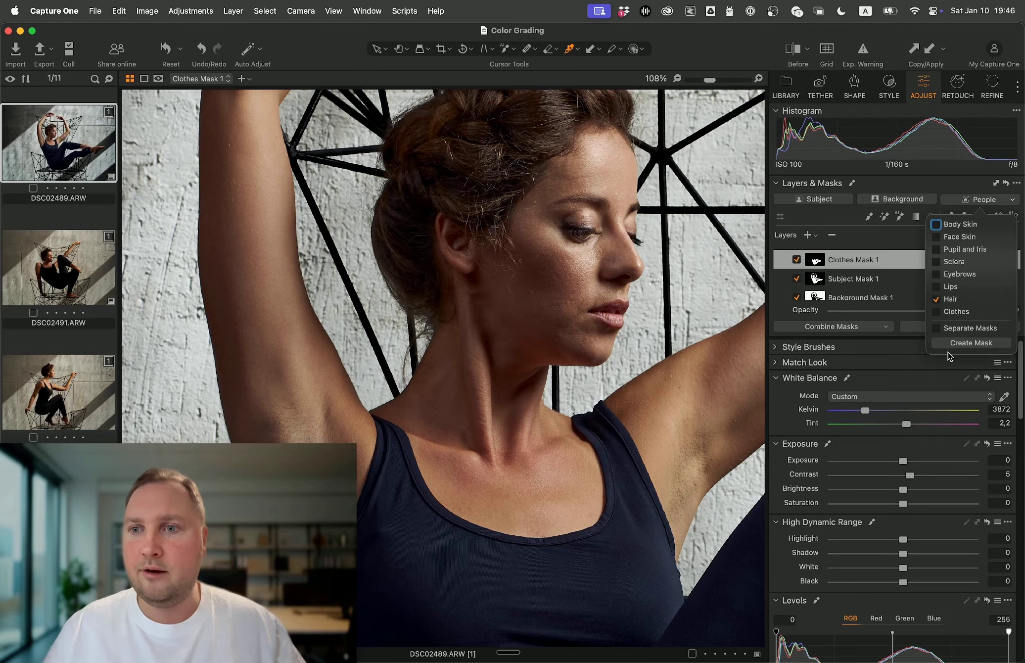
pyautogui.click(959, 346)
pyautogui.scroll(-15, 889, 504)
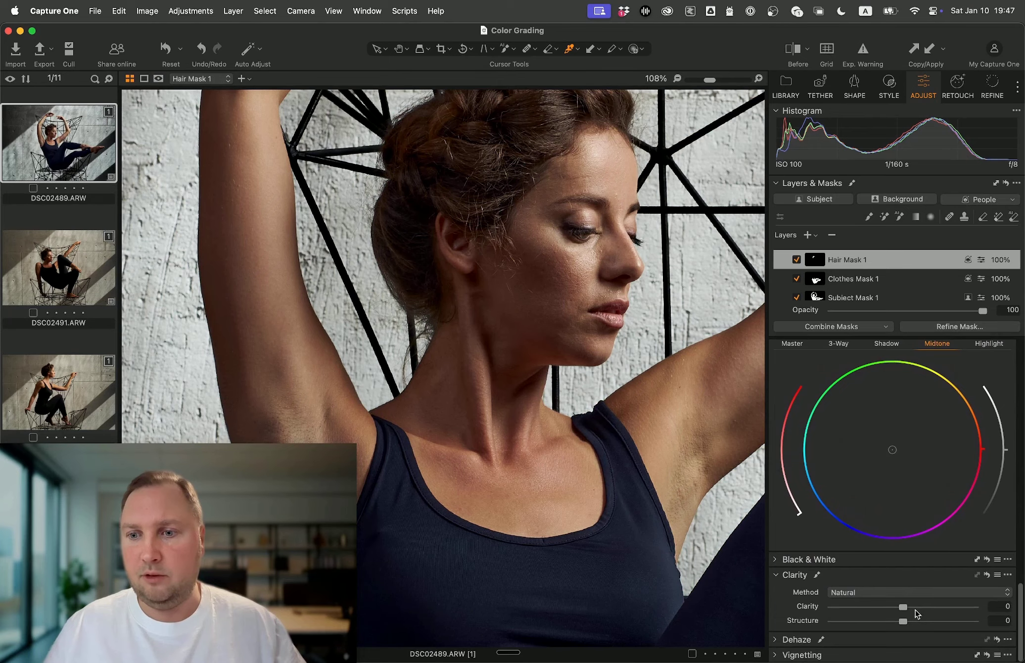
pyautogui.moveTo(918, 608); pyautogui.dragTo(932, 614)
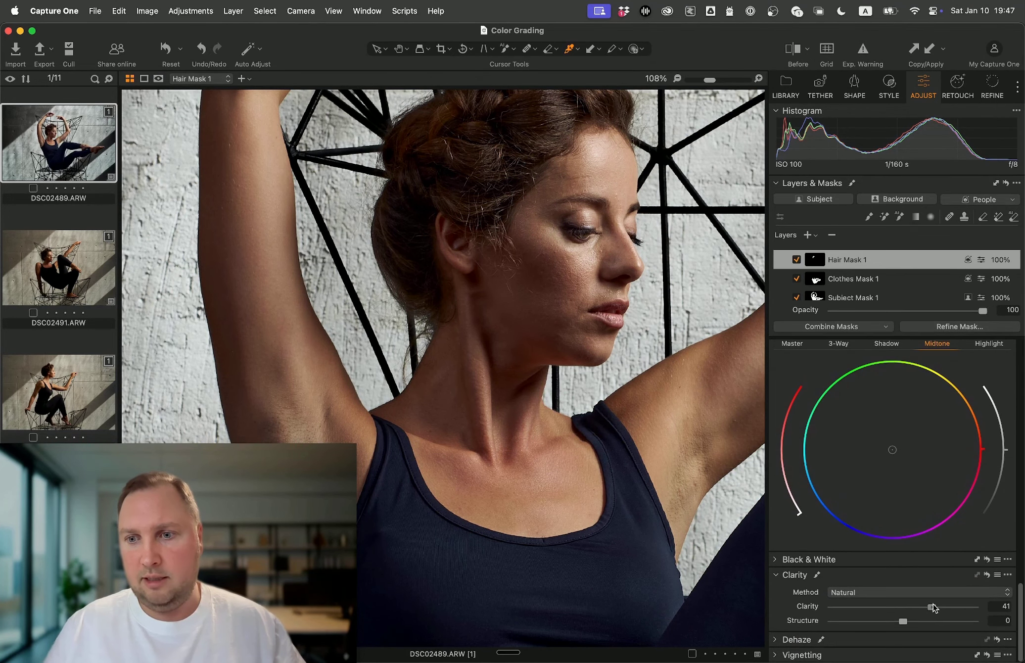
# - Set the hair mask layer's contrast to 8 and exposure to 0.11
pyautogui.scroll(15, 953, 609)
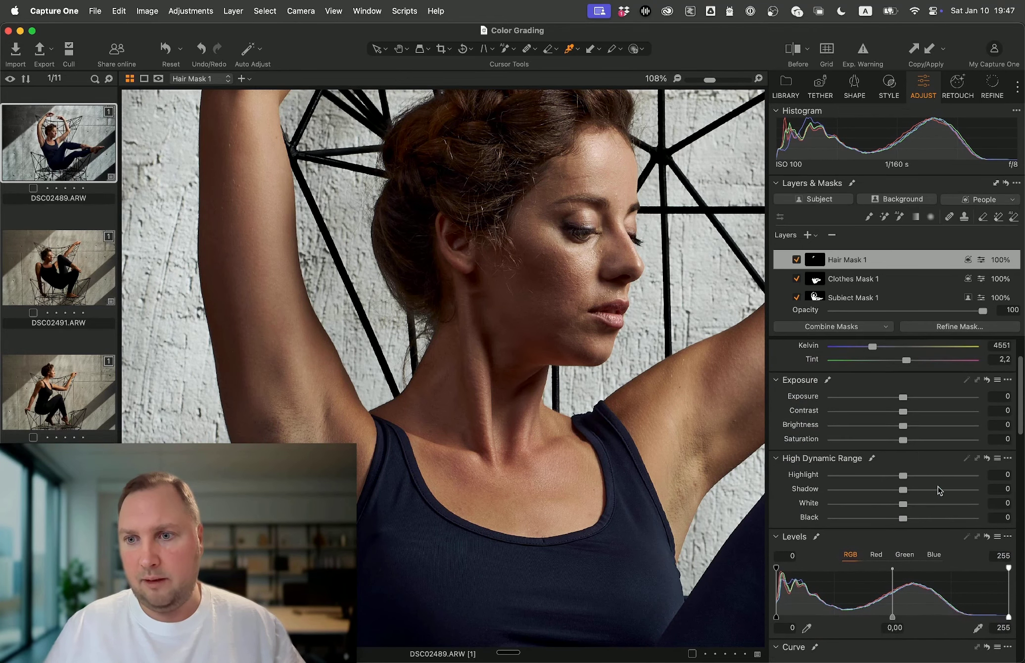
pyautogui.moveTo(906, 410); pyautogui.dragTo(915, 410)
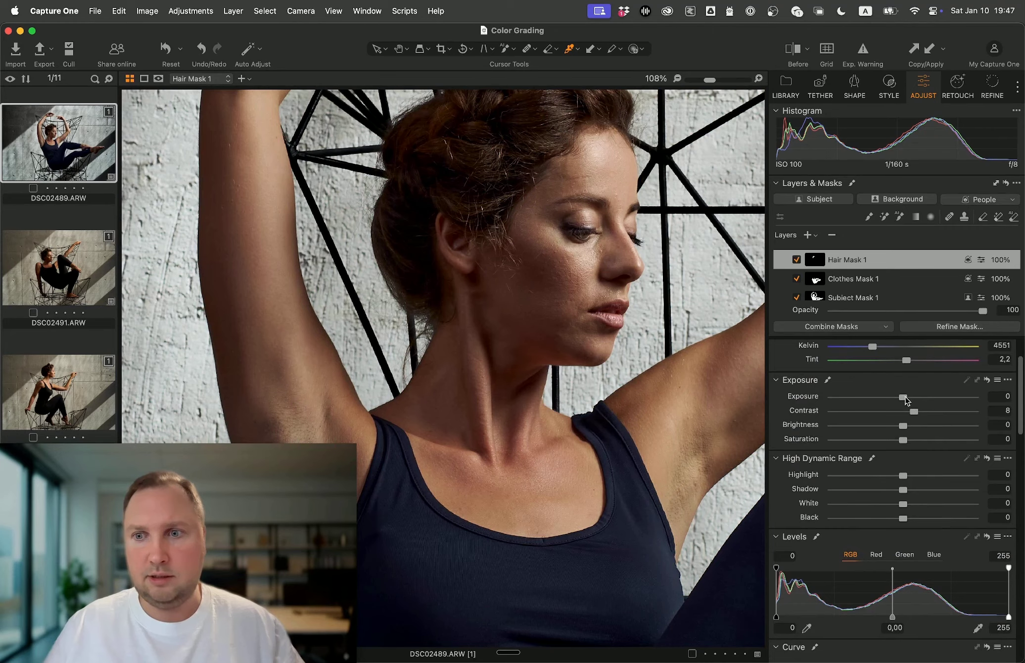
pyautogui.scroll(5, 747, 396)
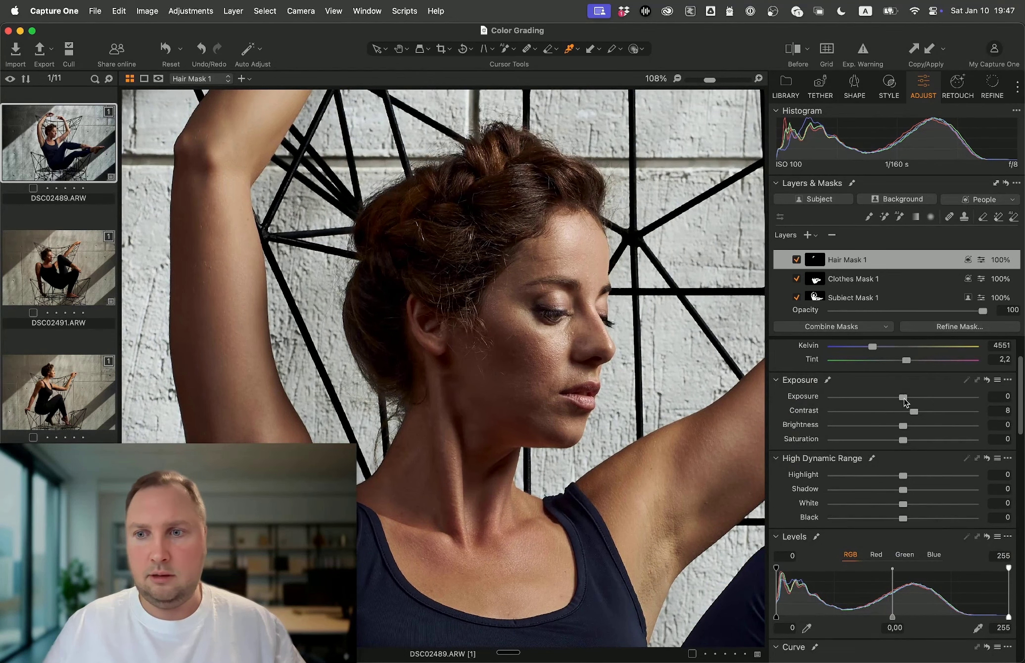
pyautogui.moveTo(903, 398); pyautogui.dragTo(905, 401)
pyautogui.scroll(-10, 607, 355)
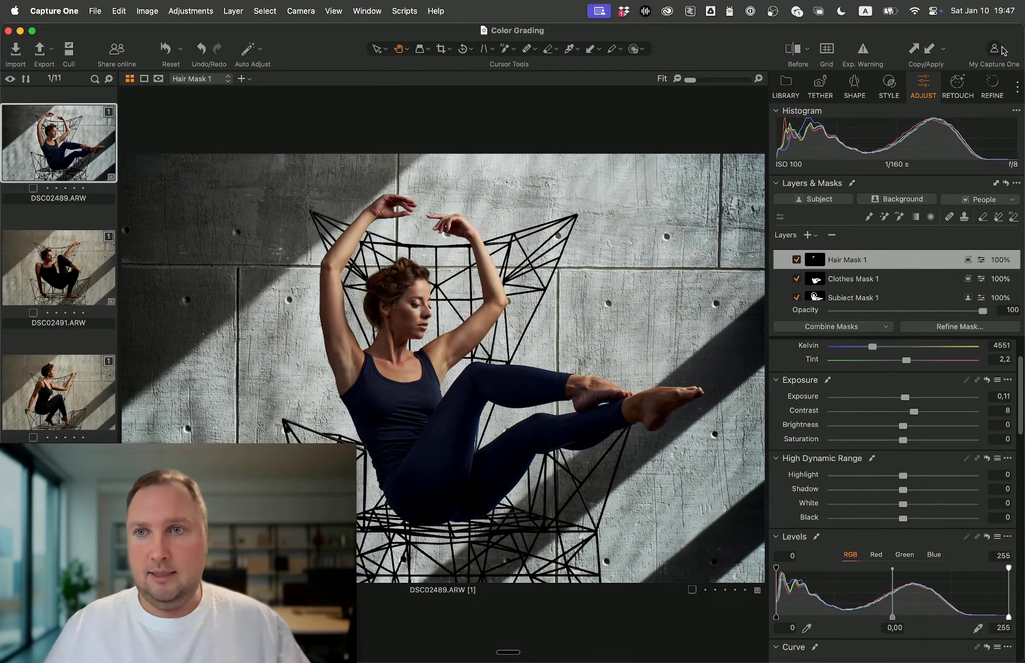
# - Copy the adjustments of DSC02489, including its four mask layers, to the Adjustments Clipboard
pyautogui.click(893, 81)
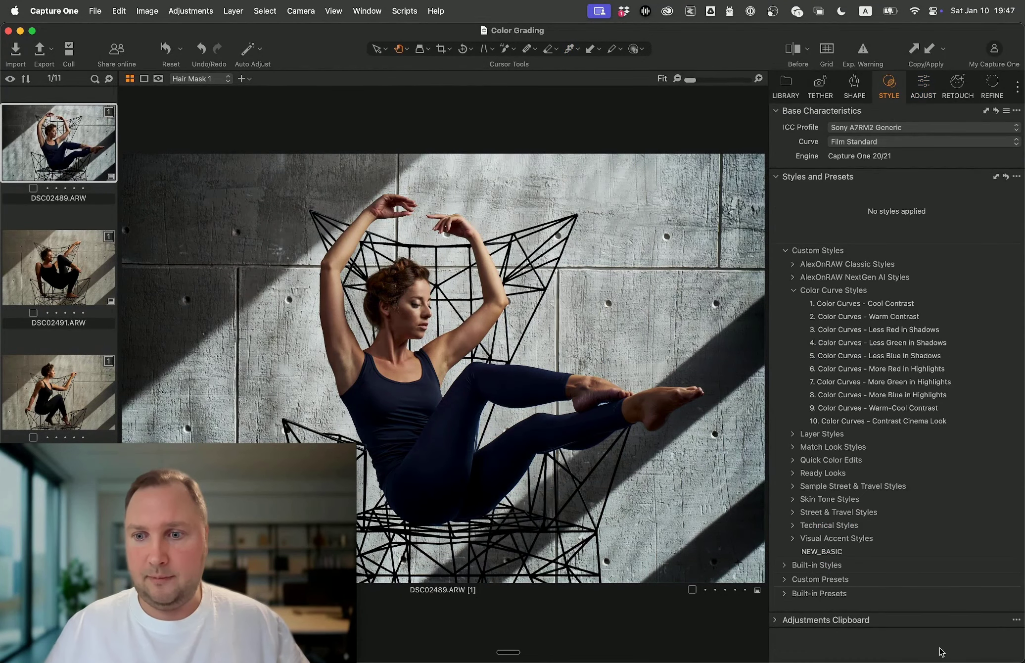
pyautogui.click(776, 621)
pyautogui.scroll(-5, 920, 613)
pyautogui.click(945, 652)
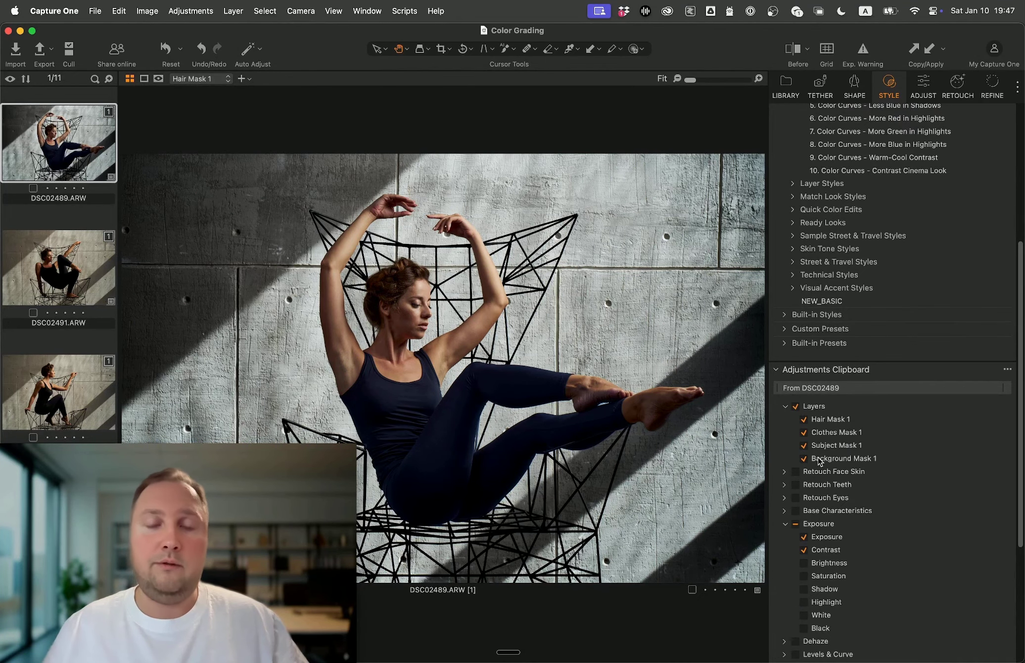
# - Apply the copied adjustments and adaptive mask layers to DSC02491 and DSC02492 together
pyautogui.scroll(-3, 77, 289)
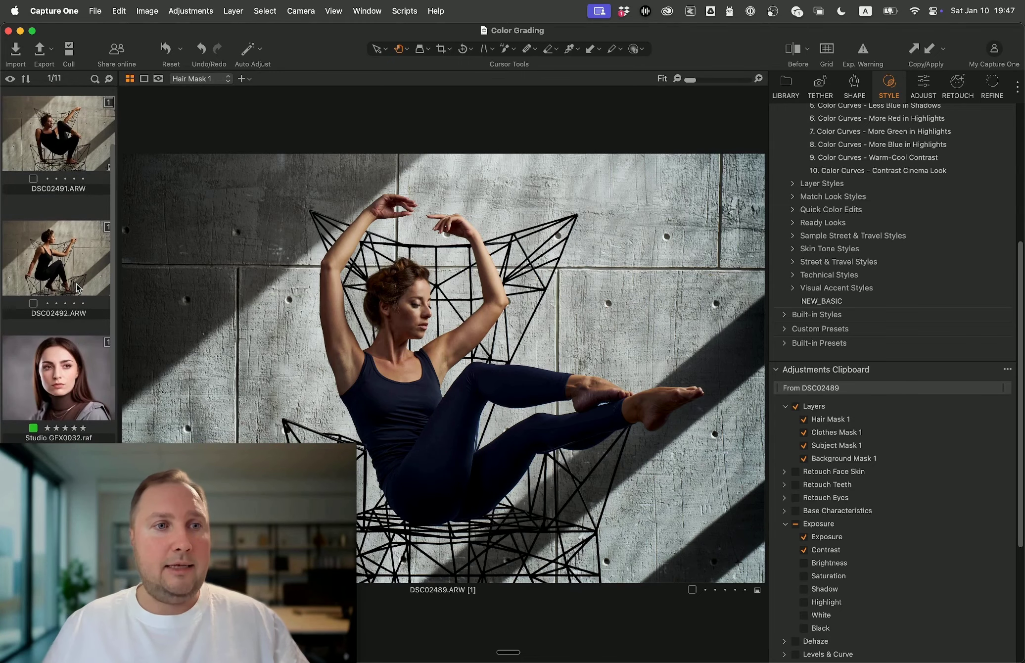
pyautogui.scroll(3, 85, 284)
pyautogui.click(85, 270)
pyautogui.scroll(-3, 85, 255)
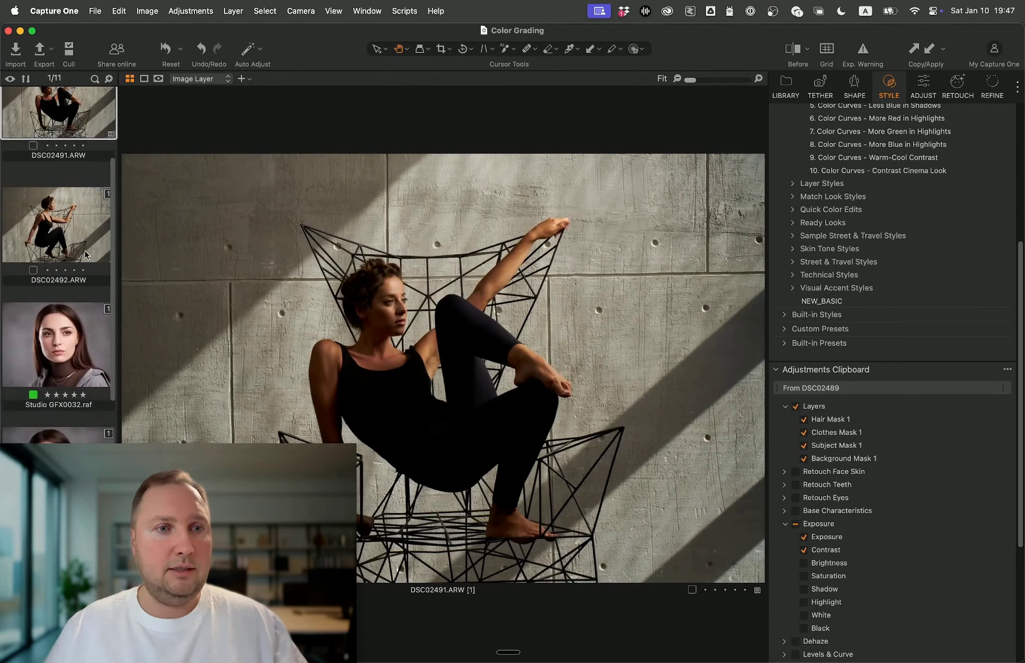
pyautogui.keyDown('super'); pyautogui.click(87, 261); pyautogui.keyUp('super')
pyautogui.scroll(-5, 886, 547)
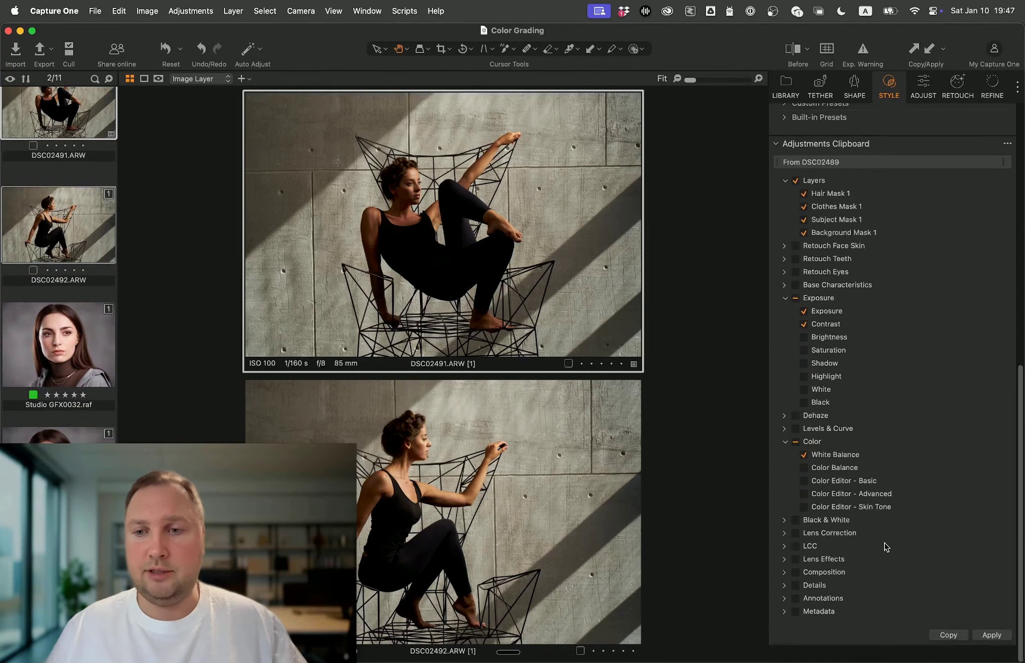
pyautogui.click(989, 652)
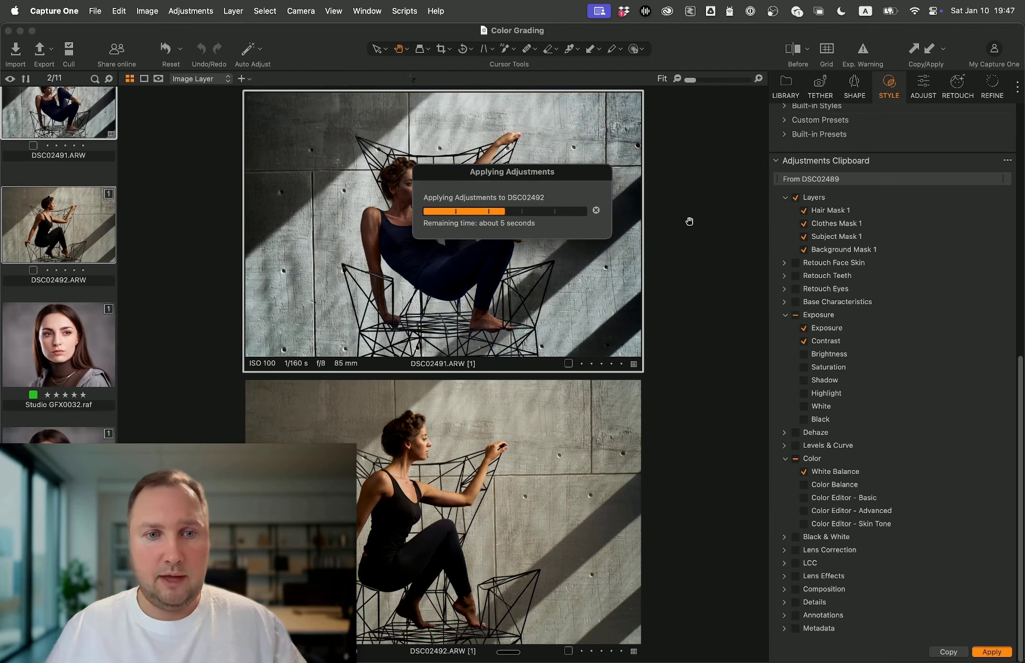
# - Compare DSC02489, DSC02491 and DSC02492 one after another to examine how consistently the copied grade and masks match
pyautogui.scroll(5, 70, 207)
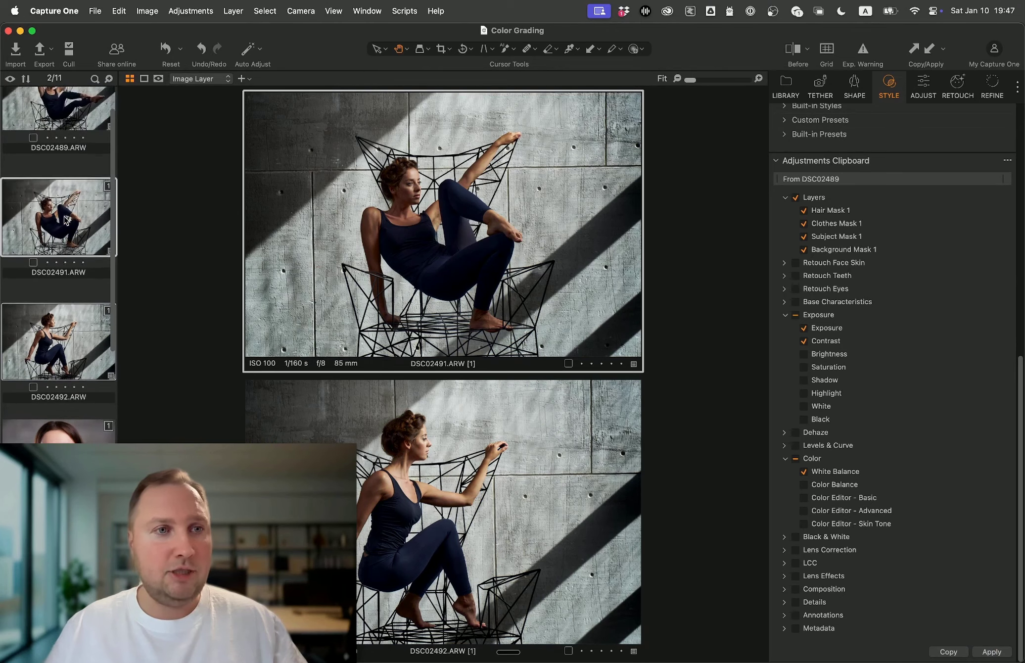
pyautogui.click(84, 131)
pyautogui.press('Down')
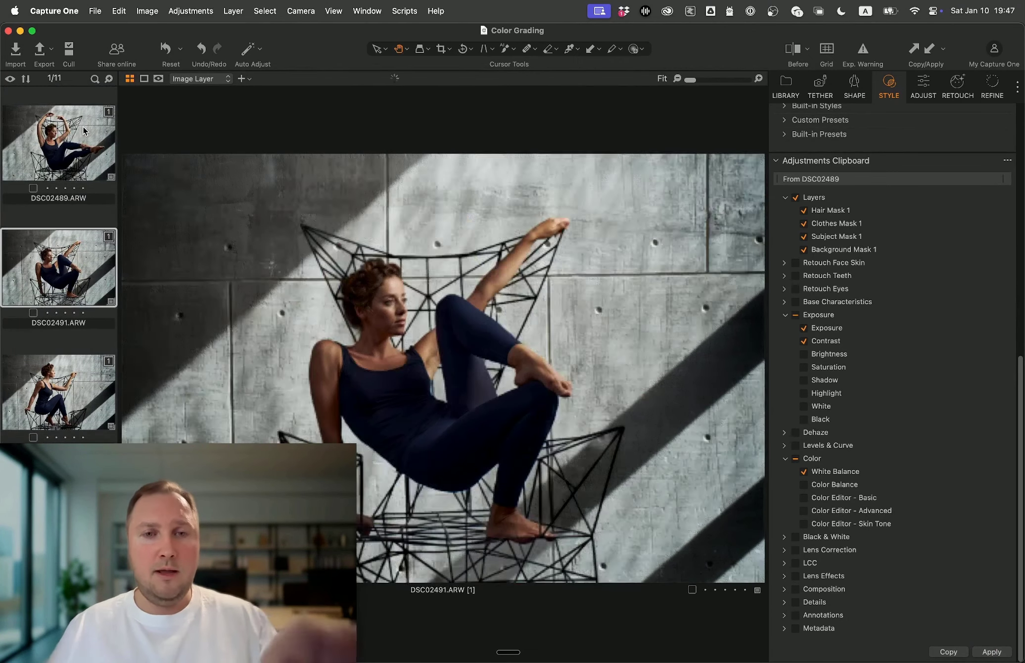
pyautogui.press('Down')
pyautogui.press('Up')
pyautogui.press('Up')
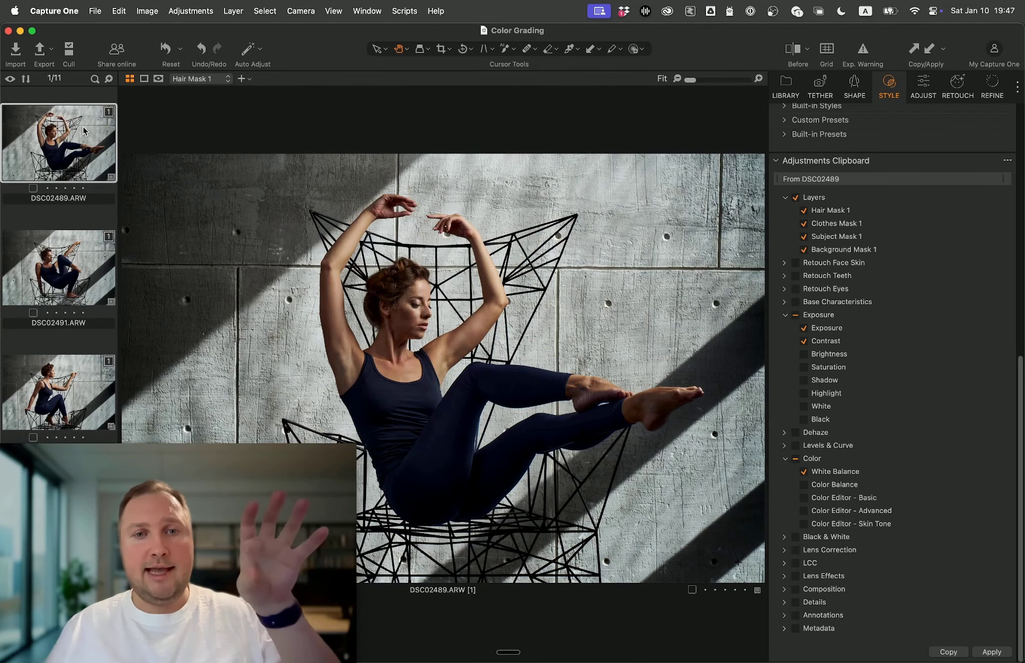
pyautogui.press('Down')
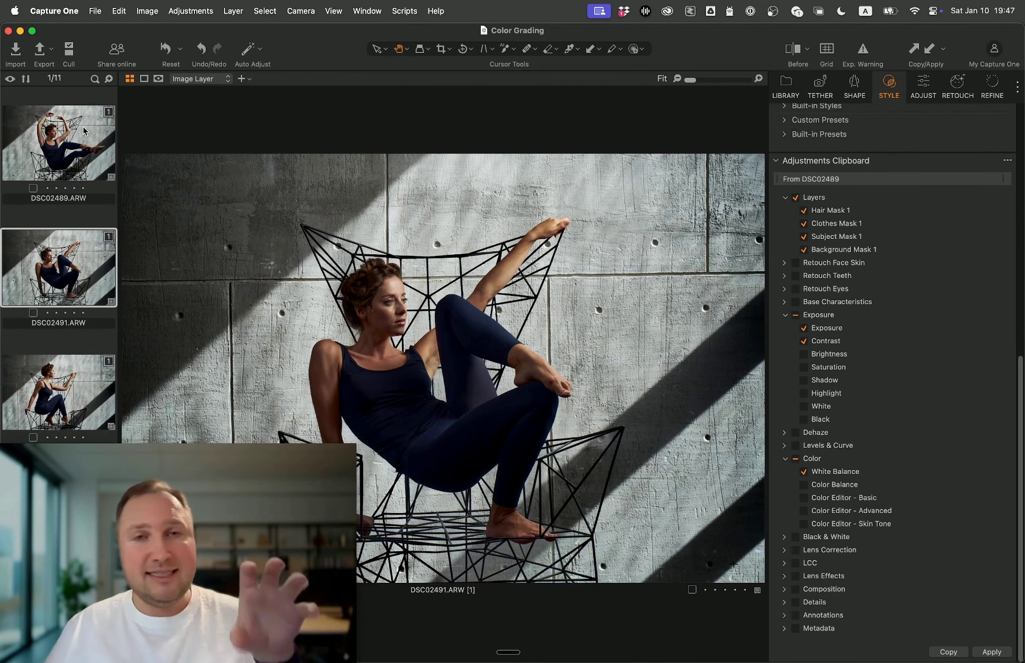
pyautogui.press('Down')
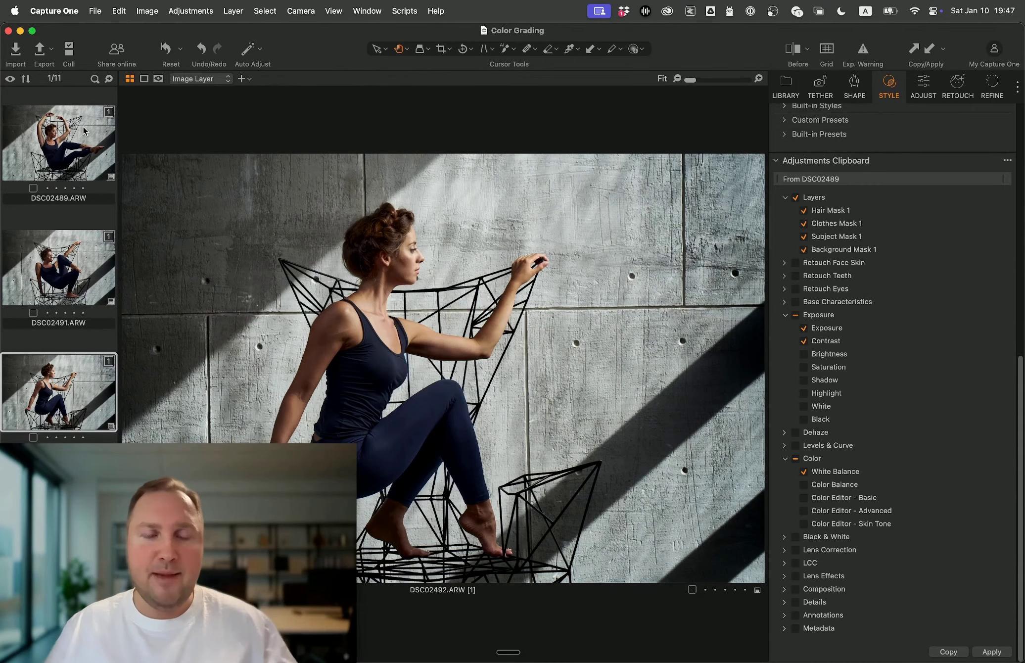
pyautogui.press('Up')
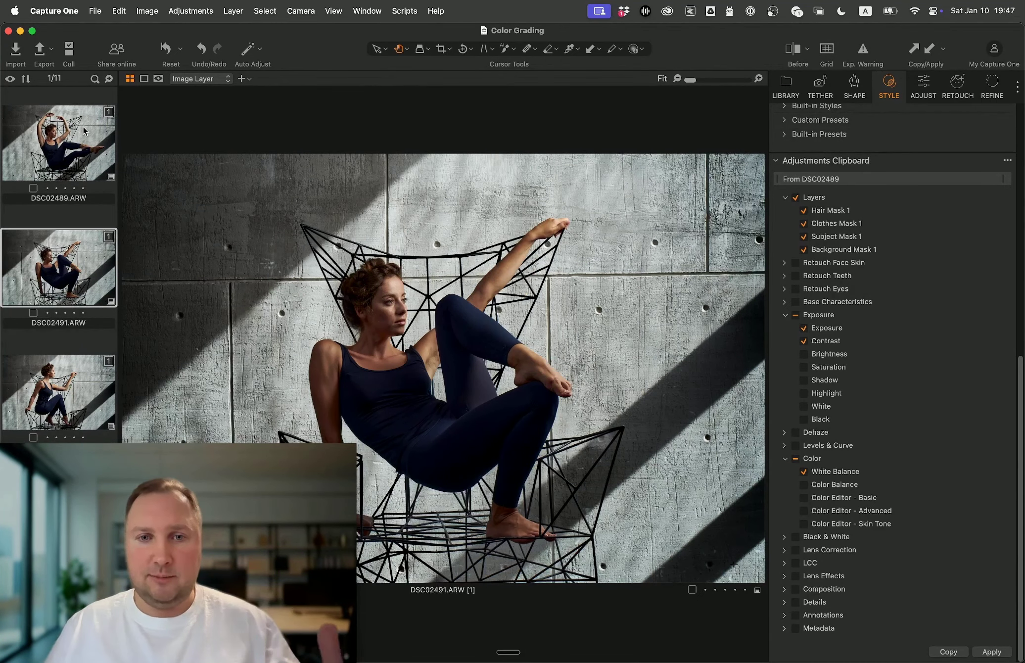
pyautogui.press('Up')
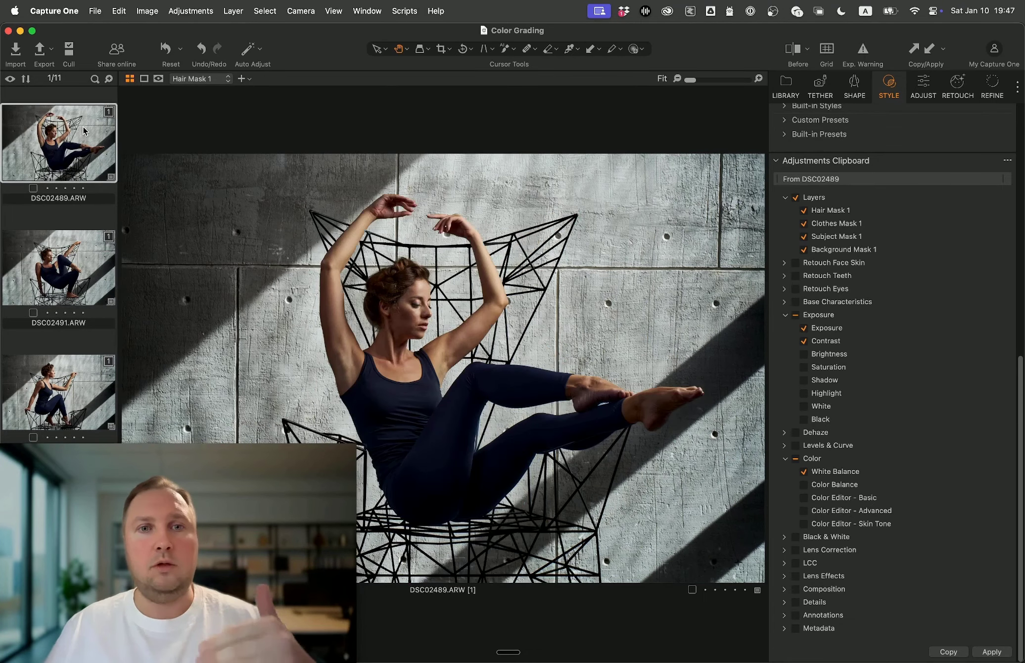
pyautogui.press('Down')
pyautogui.press('Down')
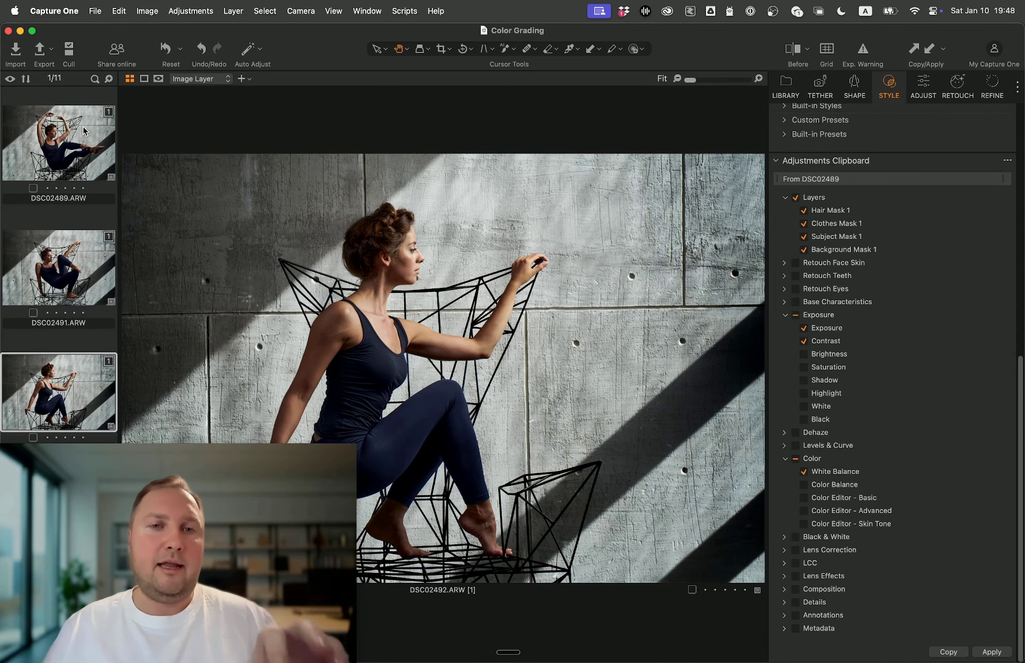
pyautogui.click(83, 131)
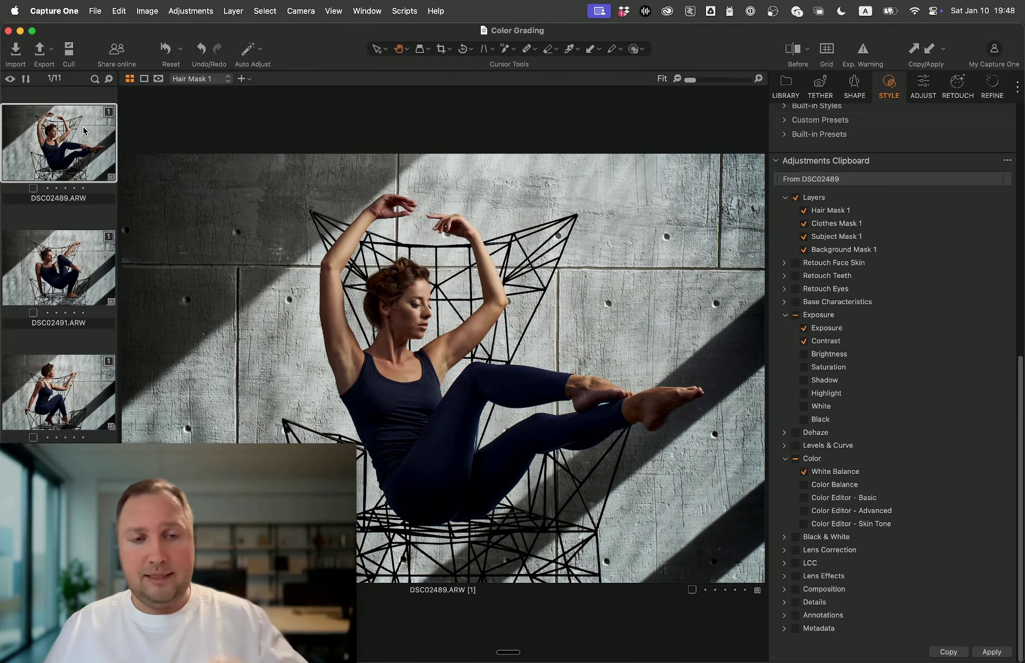
pyautogui.press('Down')
pyautogui.press('Down')
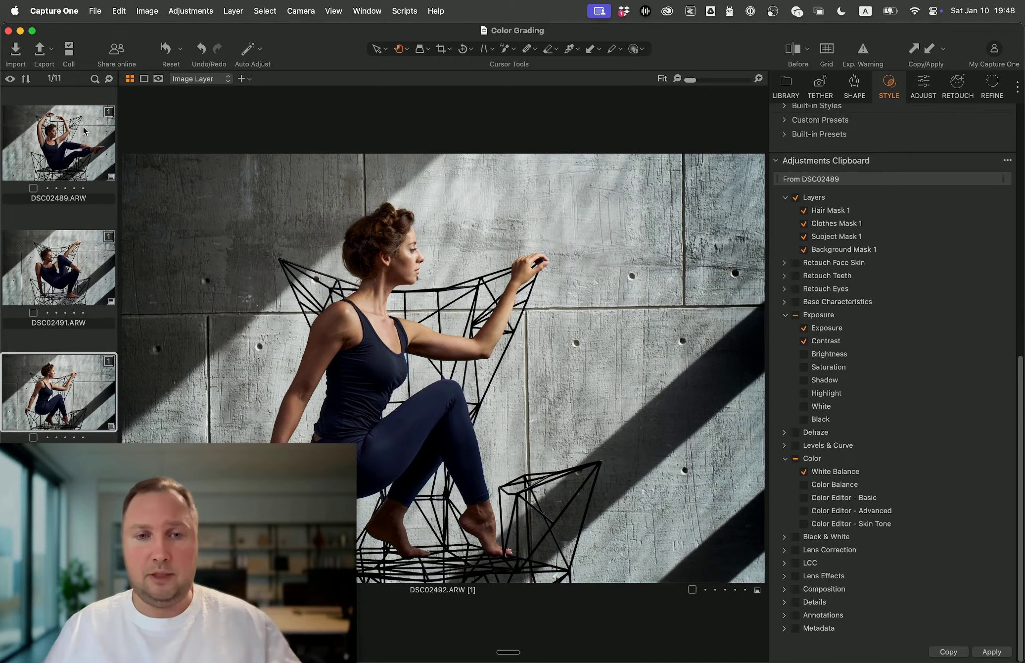
pyautogui.press('Up')
pyautogui.press('Up')
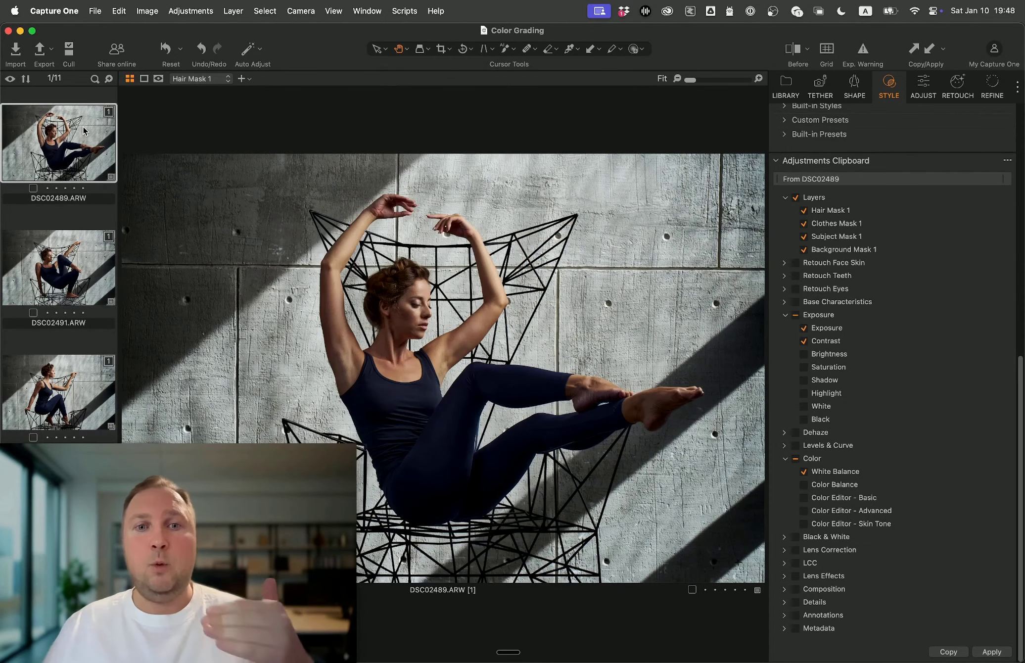
pyautogui.press('Down')
pyautogui.press('Down')
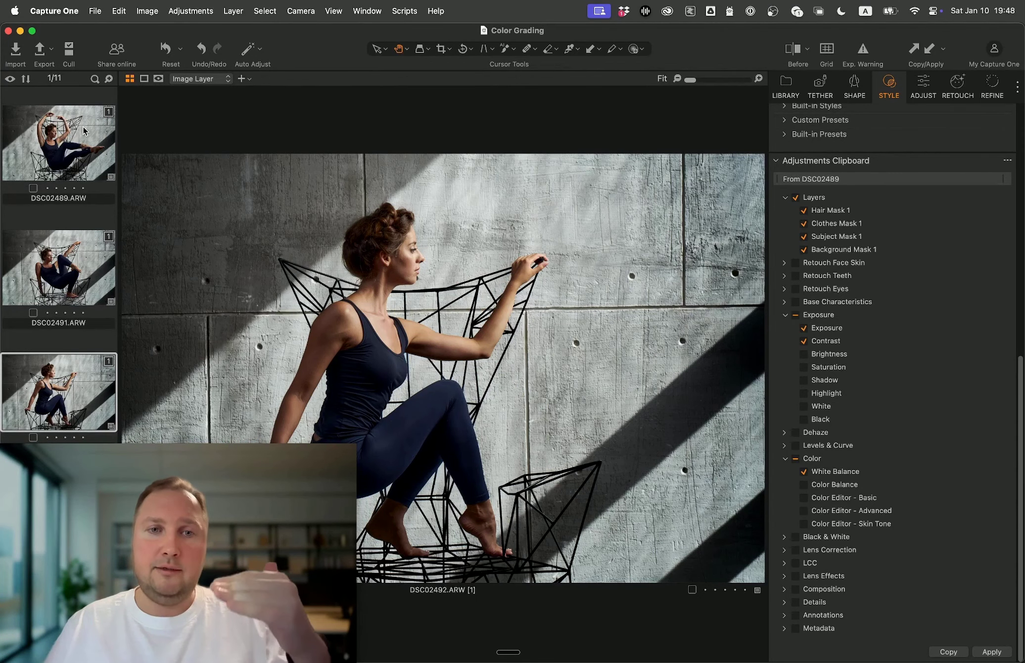
pyautogui.press('Up')
pyautogui.press('Up')
pyautogui.press('Down')
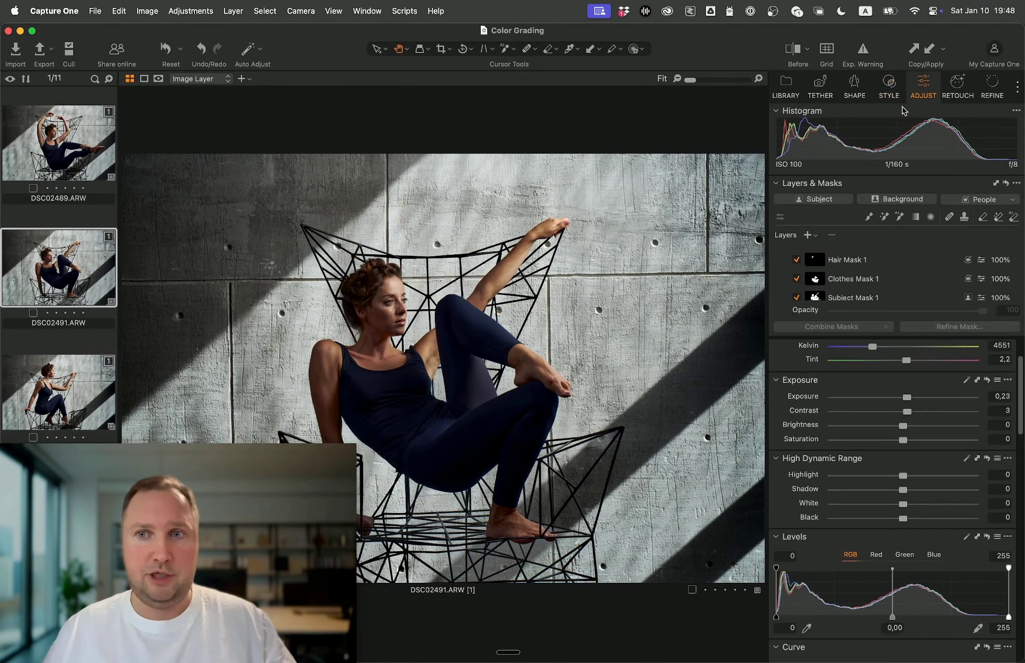
# - Inspect the Subject Mask 1 overlay on DSC02492, hide it again, and check the copied subject layer on DSC02491 as well
pyautogui.click(913, 90)
pyautogui.click(837, 286)
pyautogui.click(841, 296)
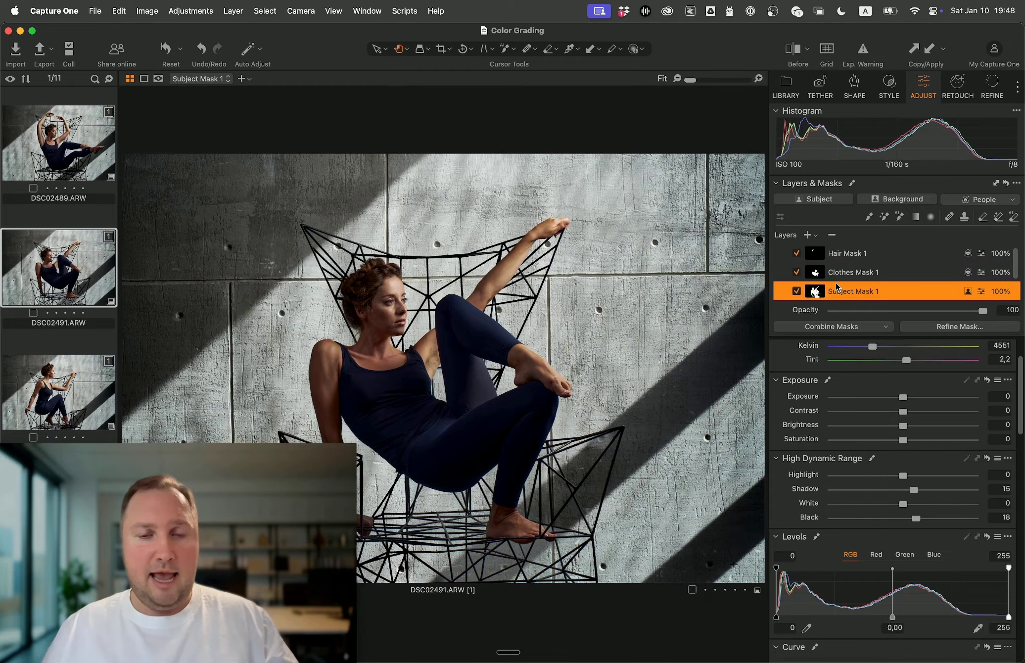
pyautogui.click(76, 390)
pyautogui.click(849, 290)
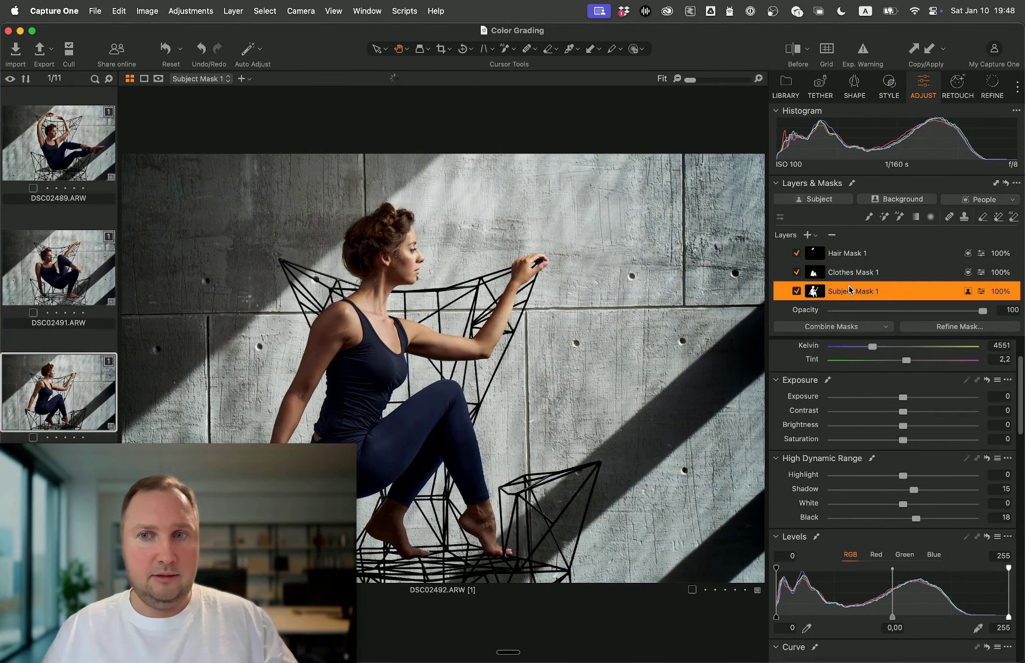
pyautogui.press('m')
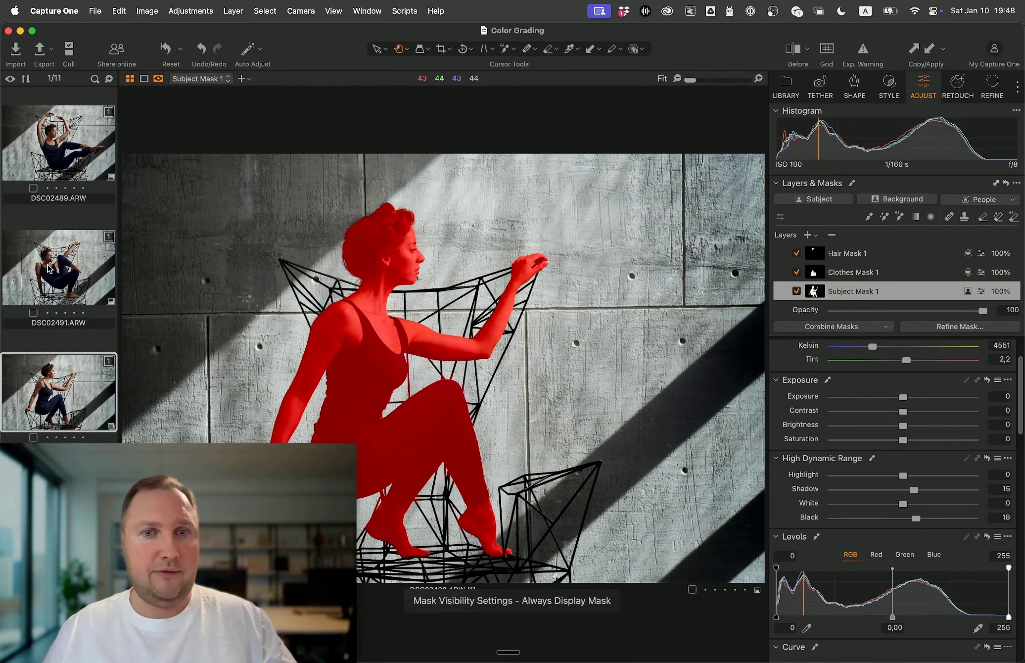
pyautogui.press('Left')
pyautogui.press('m')
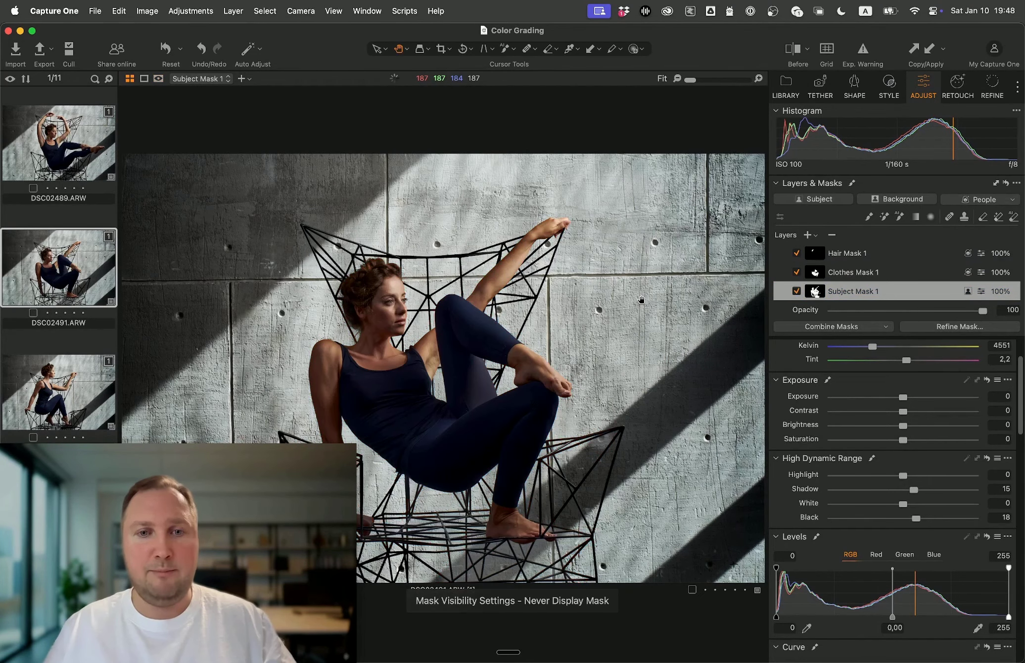
pyautogui.click(59, 364)
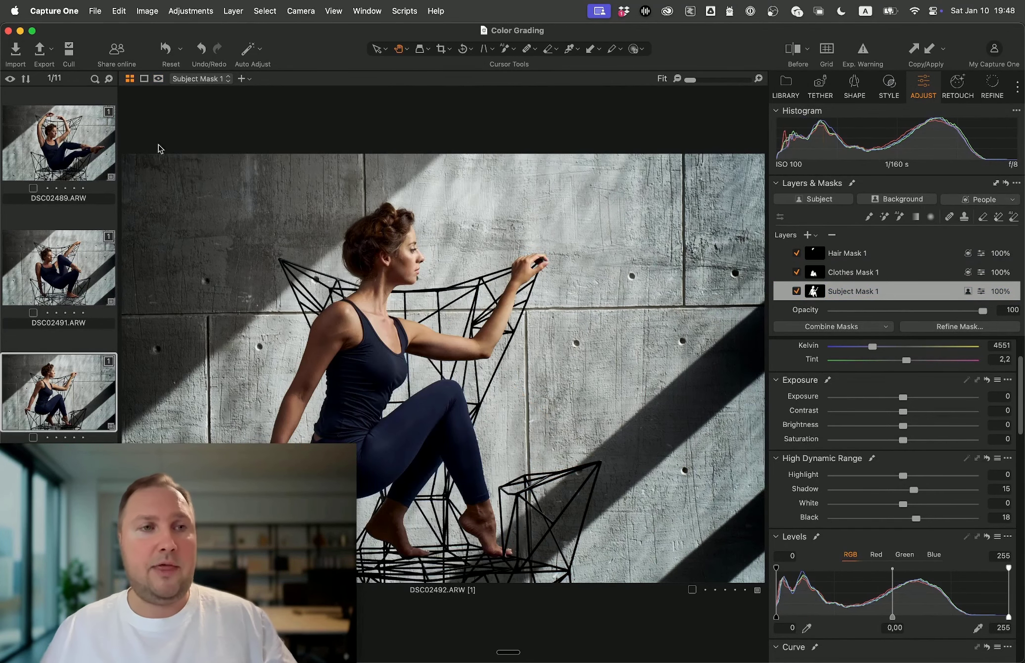
pyautogui.click(74, 143)
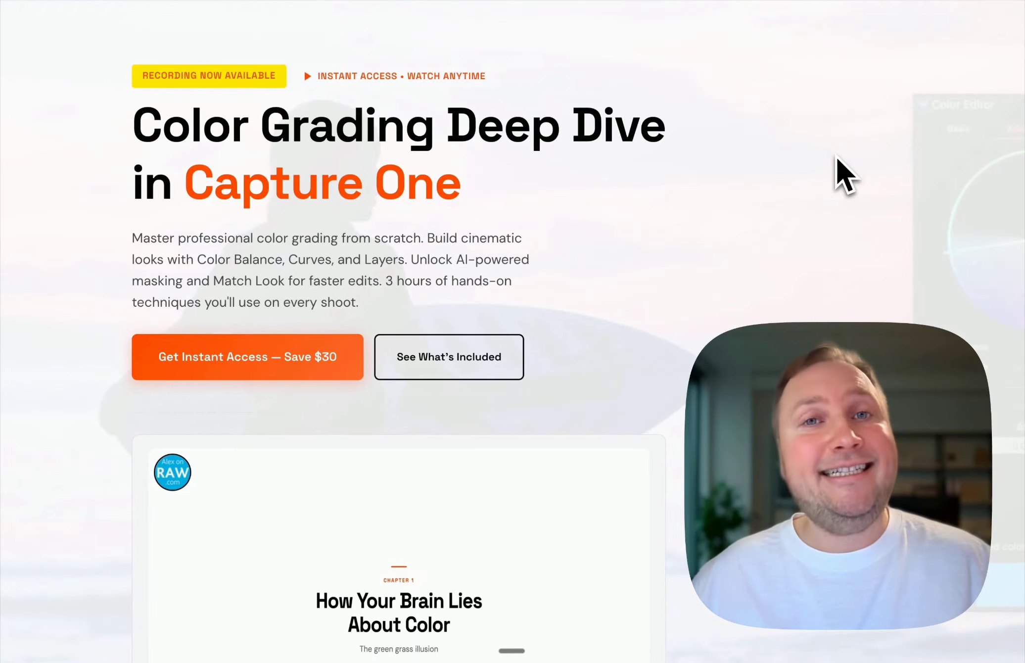
# - Browse the Color Grading Deep Dive in Capture One web page, covering the technique, layers, AI tools and bonus materials sections
pyautogui.scroll(-15, 837, 156)
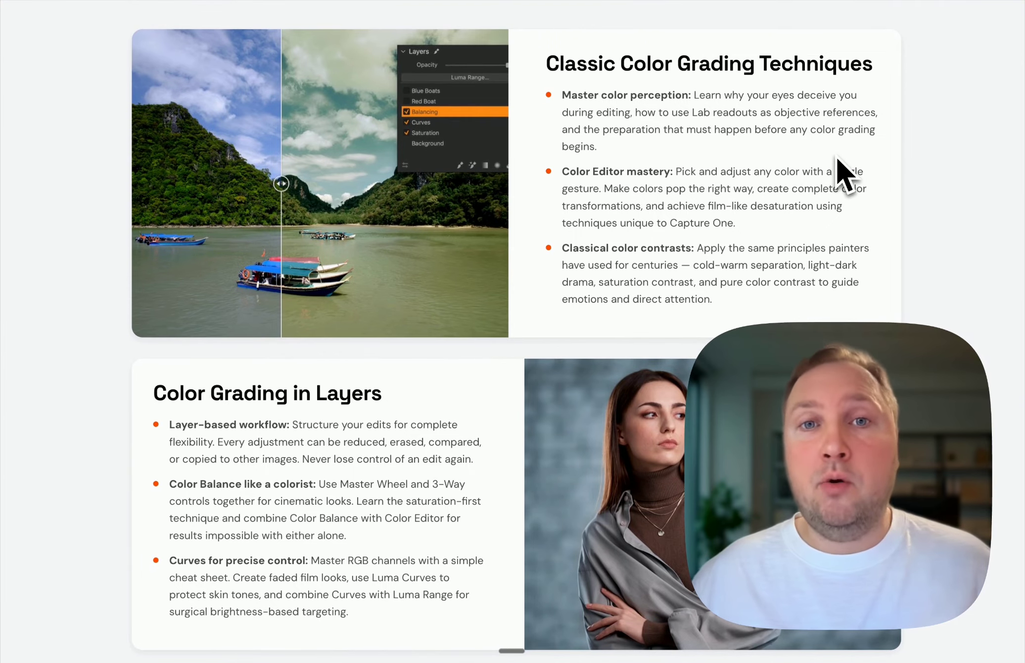
pyautogui.scroll(-2, 837, 156)
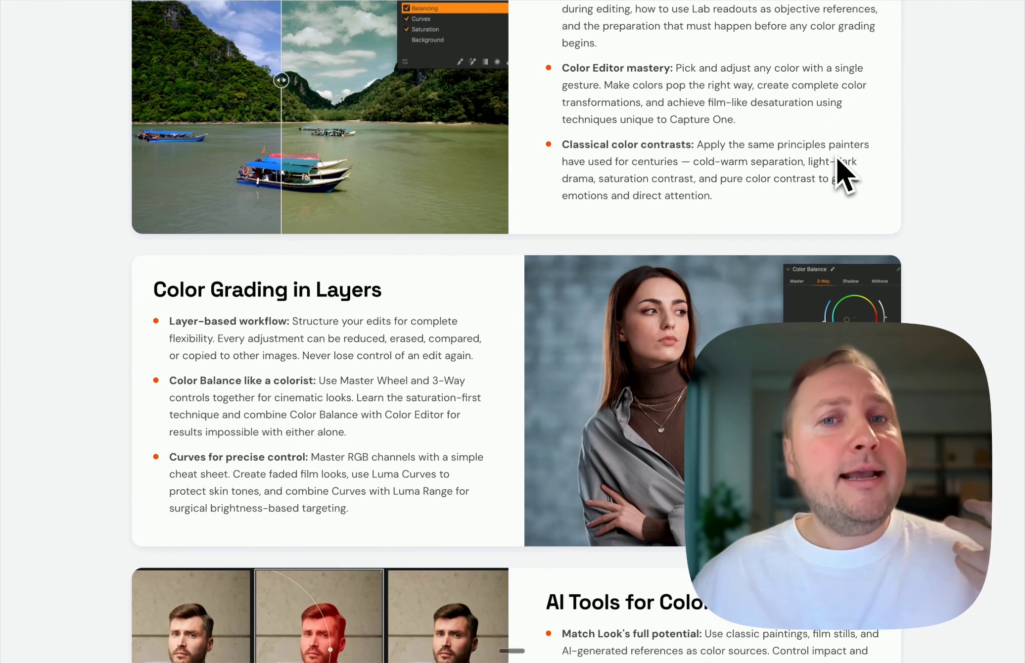
pyautogui.scroll(-4, 837, 157)
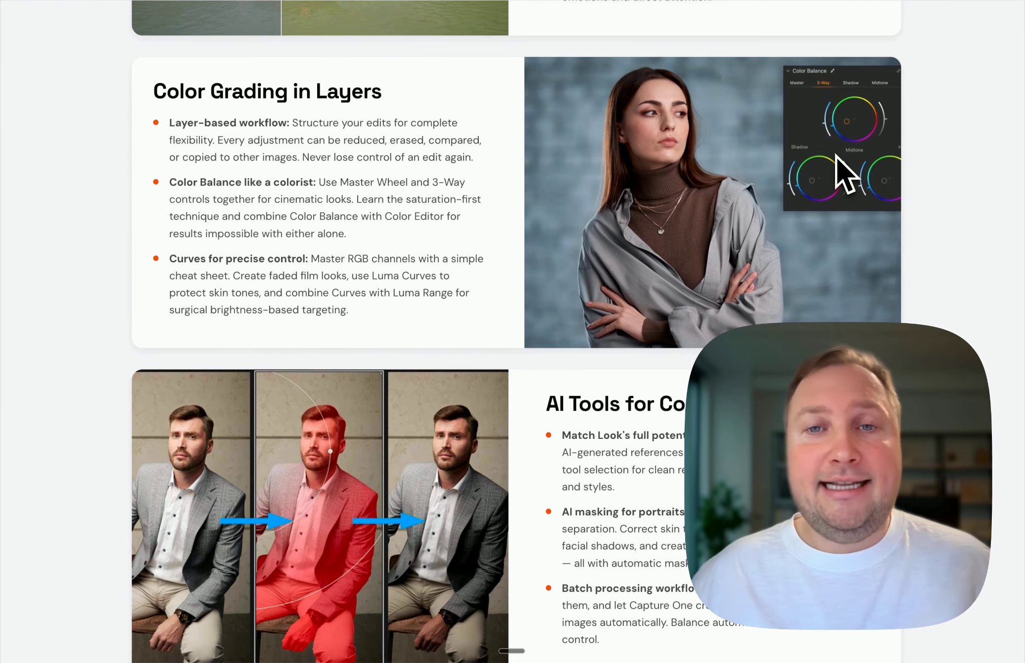
pyautogui.scroll(-3, 838, 156)
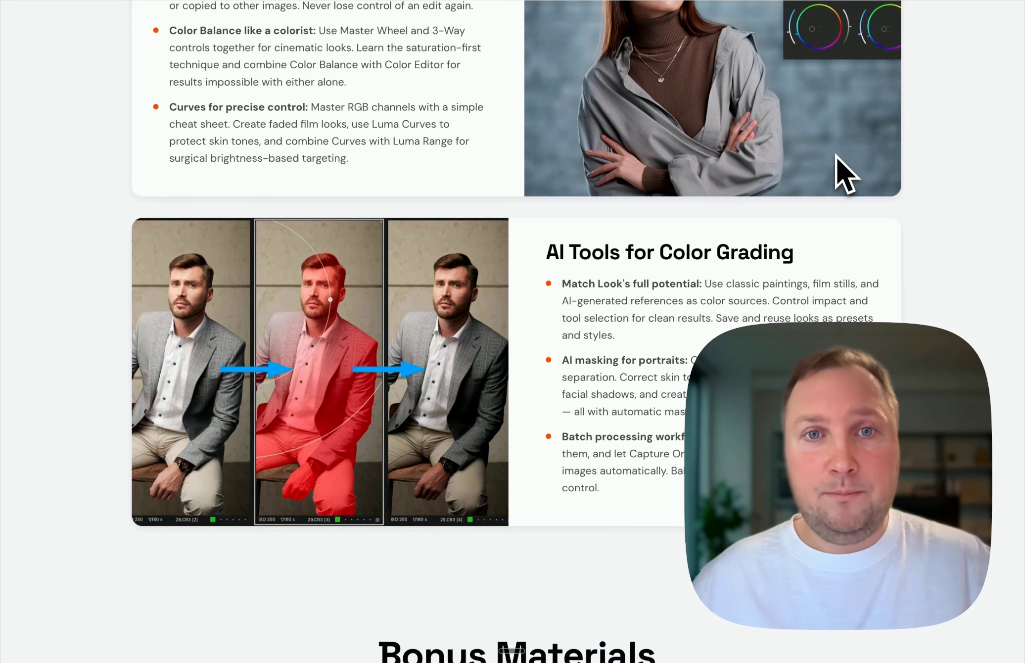
pyautogui.scroll(-11, 837, 156)
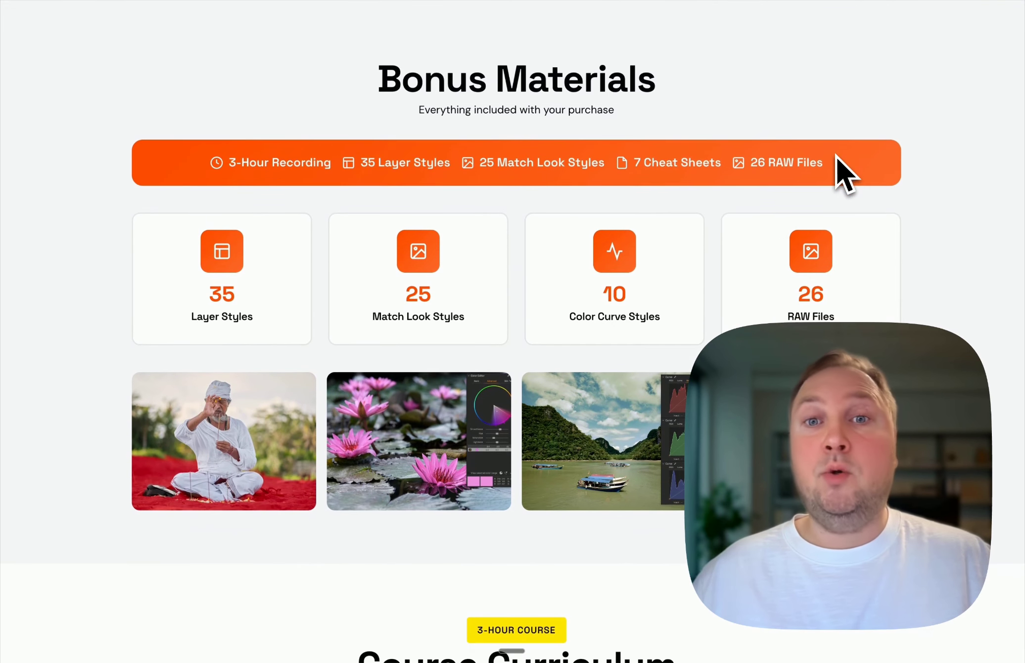